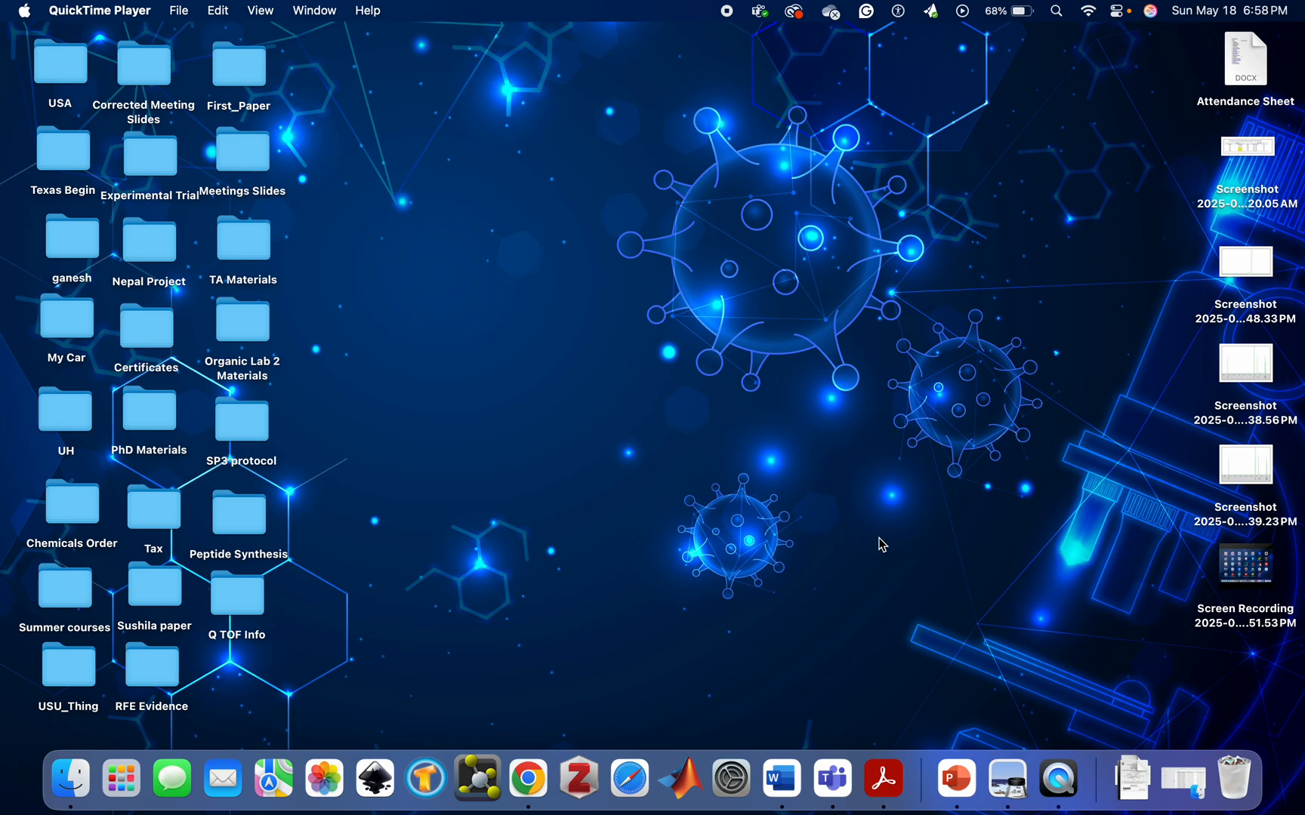
Step: Launch Delta 6.0.0 and enlarge its main window to fill the screen
{"action": "left_click", "coordinate": [128, 780]}
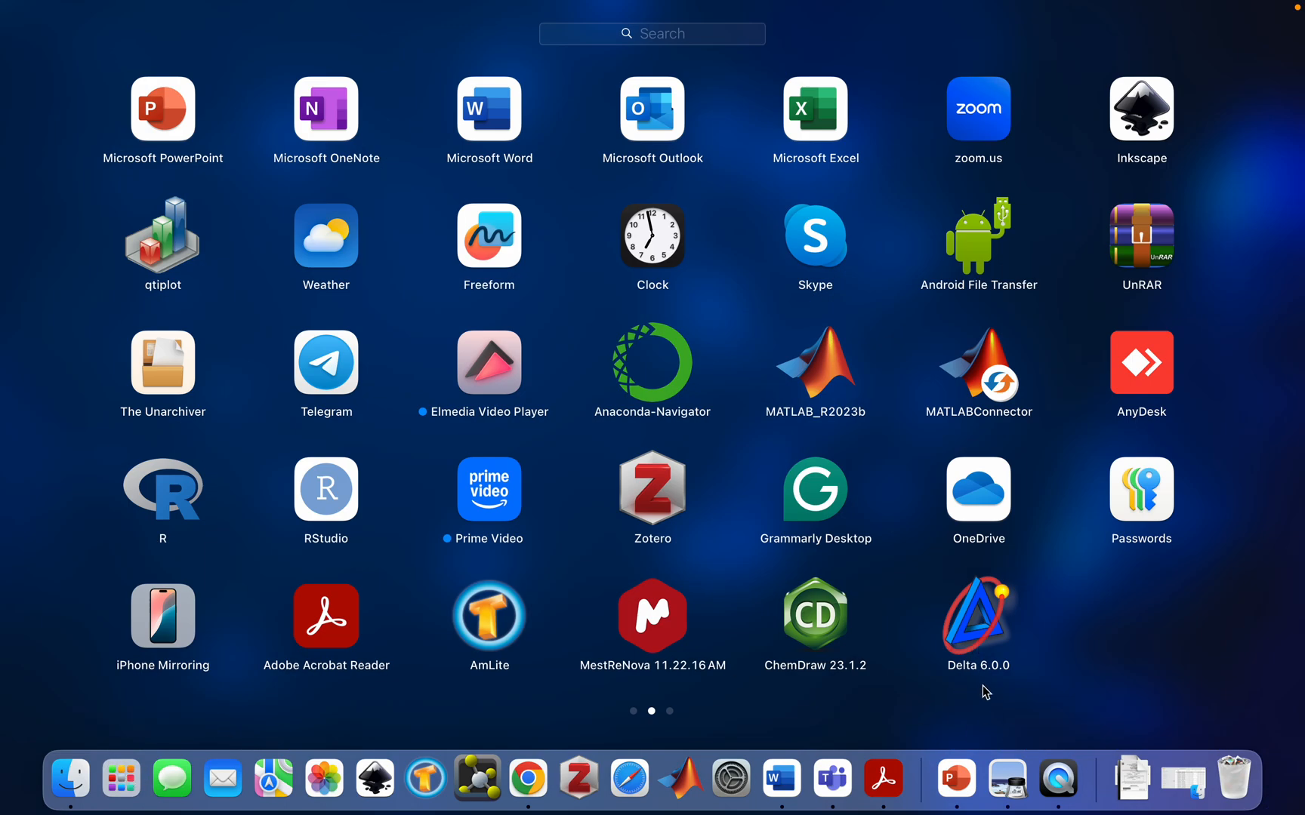
{"action": "left_click", "coordinate": [971, 636]}
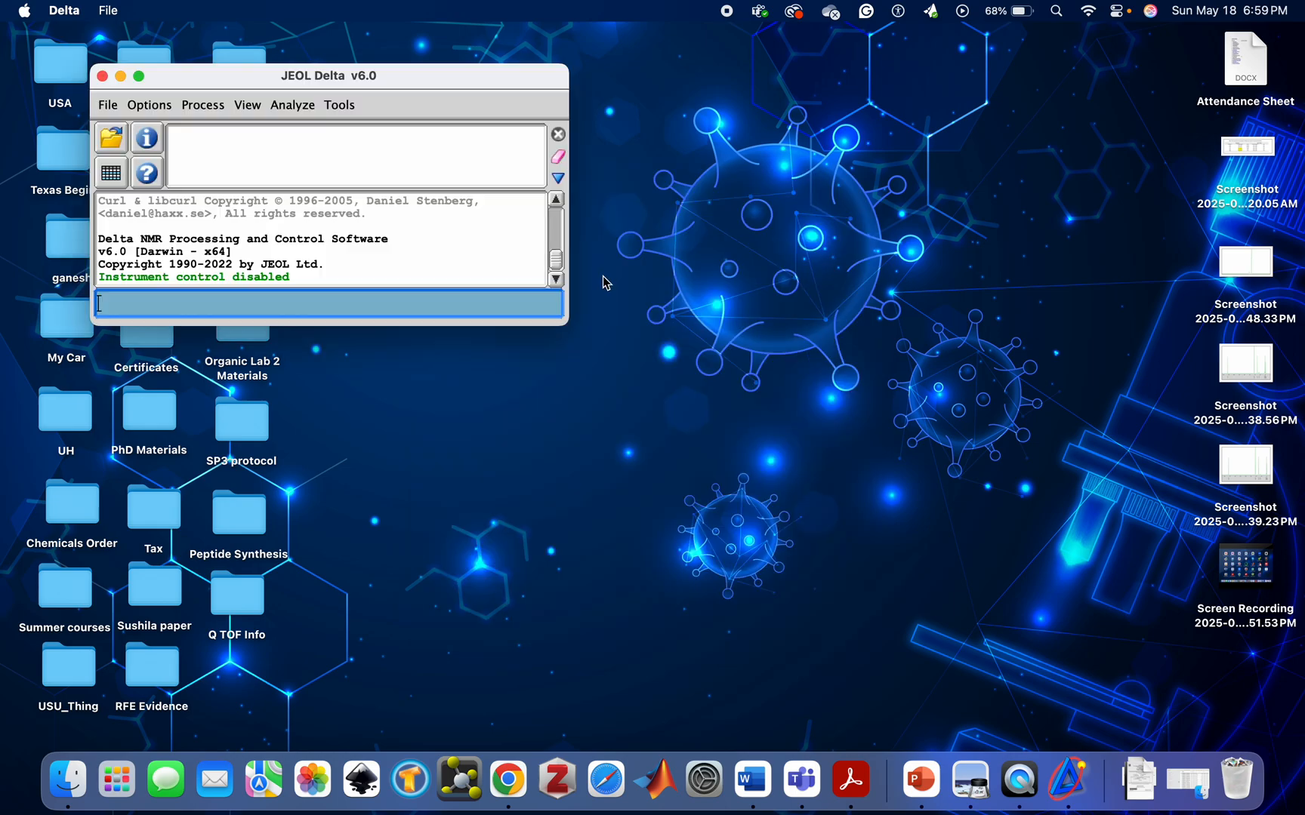
{"action": "left_click", "coordinate": [142, 79]}
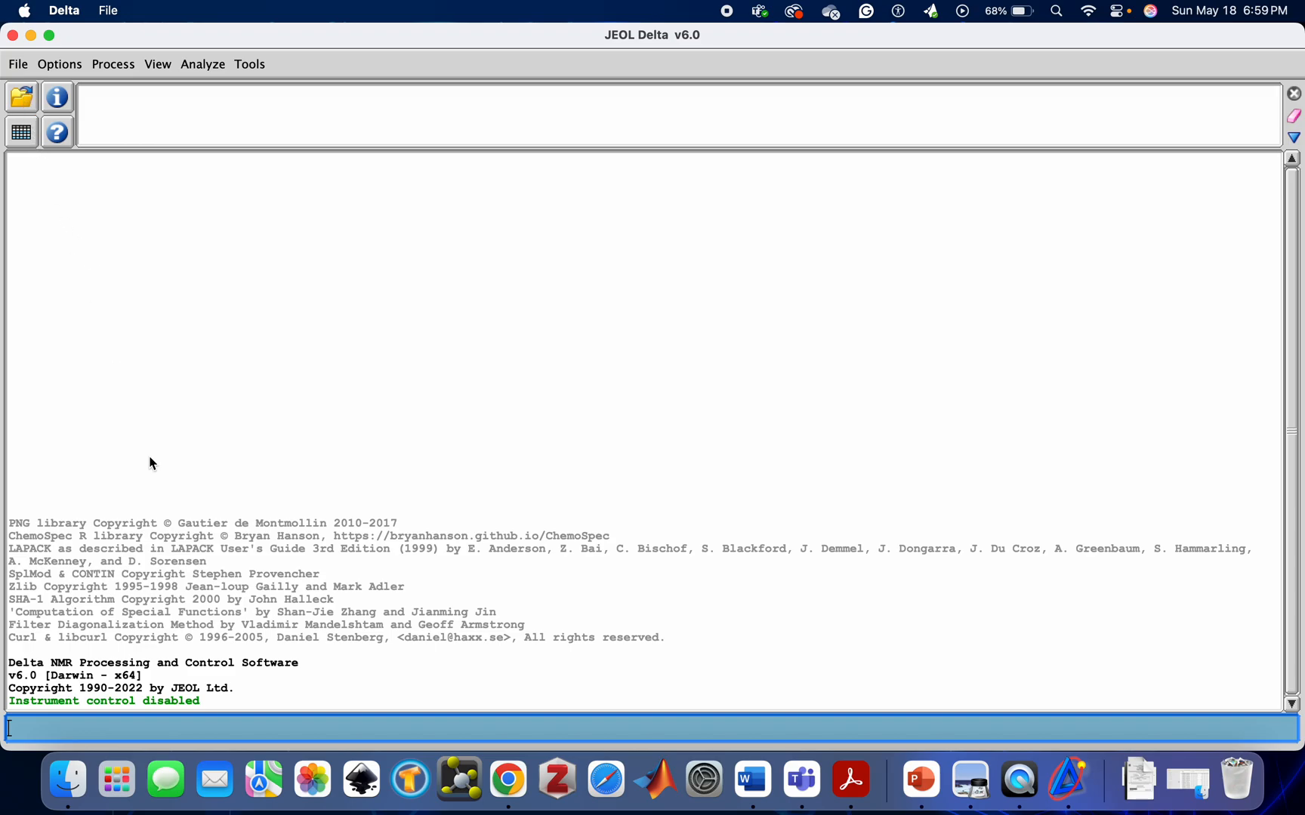
Step: Open version 2 of 20250517_GL_D2O+IP_PROTON from the NMR data folder in an enlarged Data Slate window, and close it again
{"action": "left_click", "coordinate": [23, 100]}
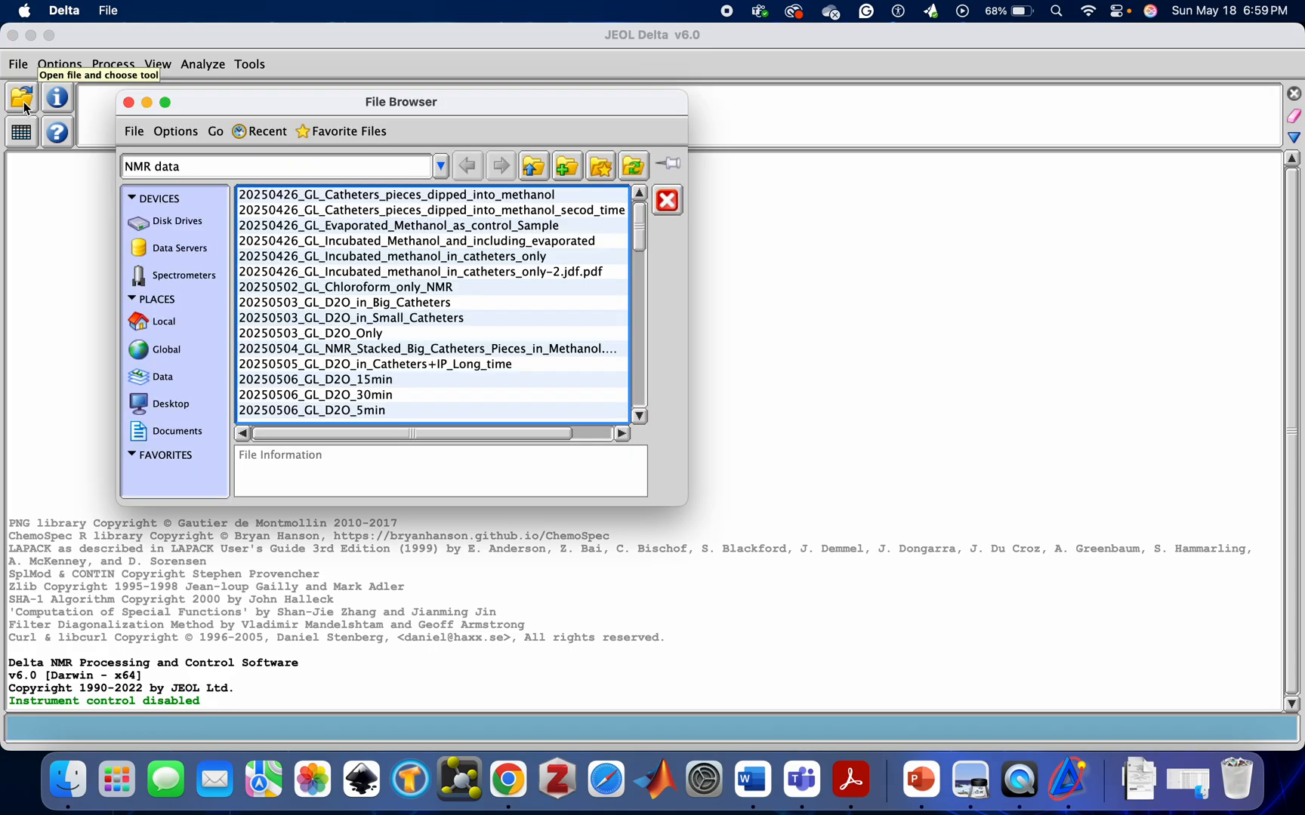
{"action": "left_click", "coordinate": [166, 102]}
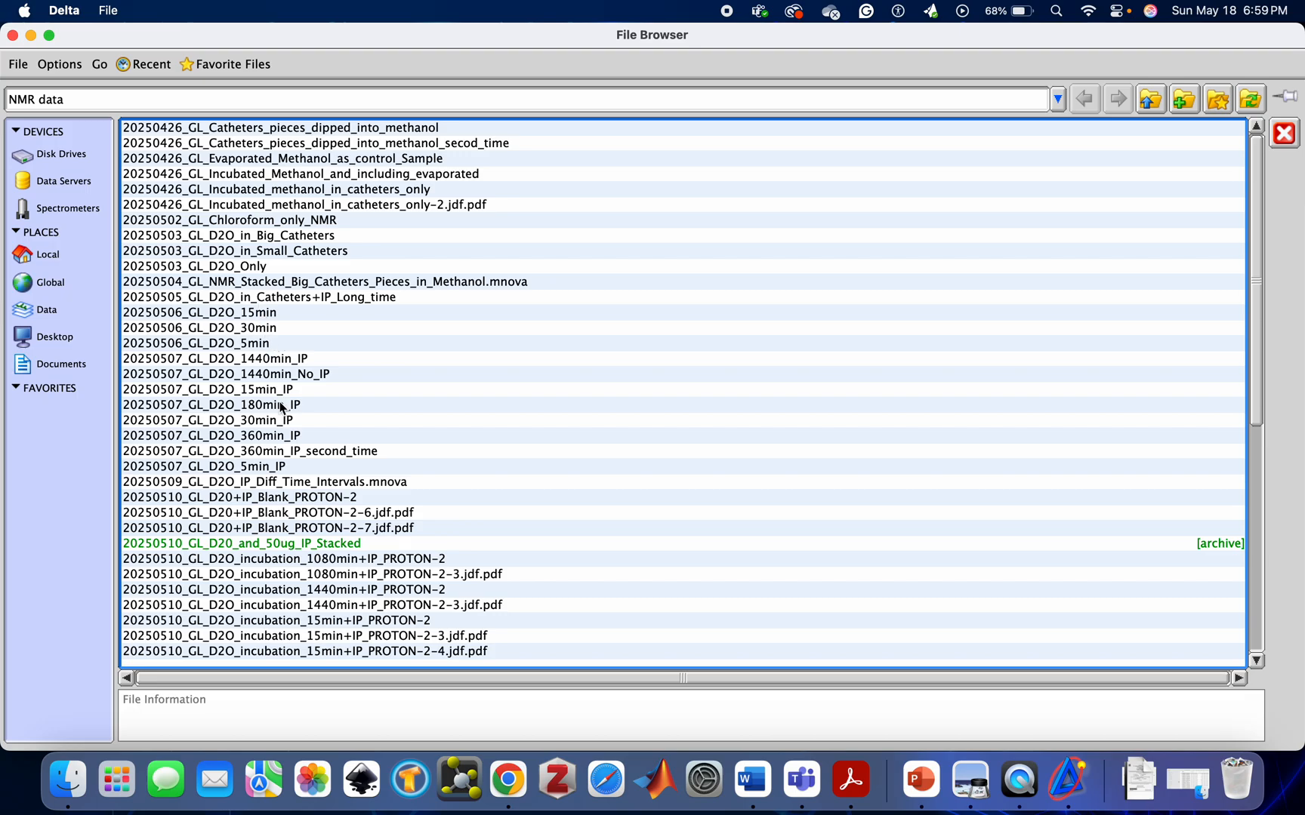
{"action": "scroll", "coordinate": [281, 408], "scroll_direction": "down", "scroll_amount": 10}
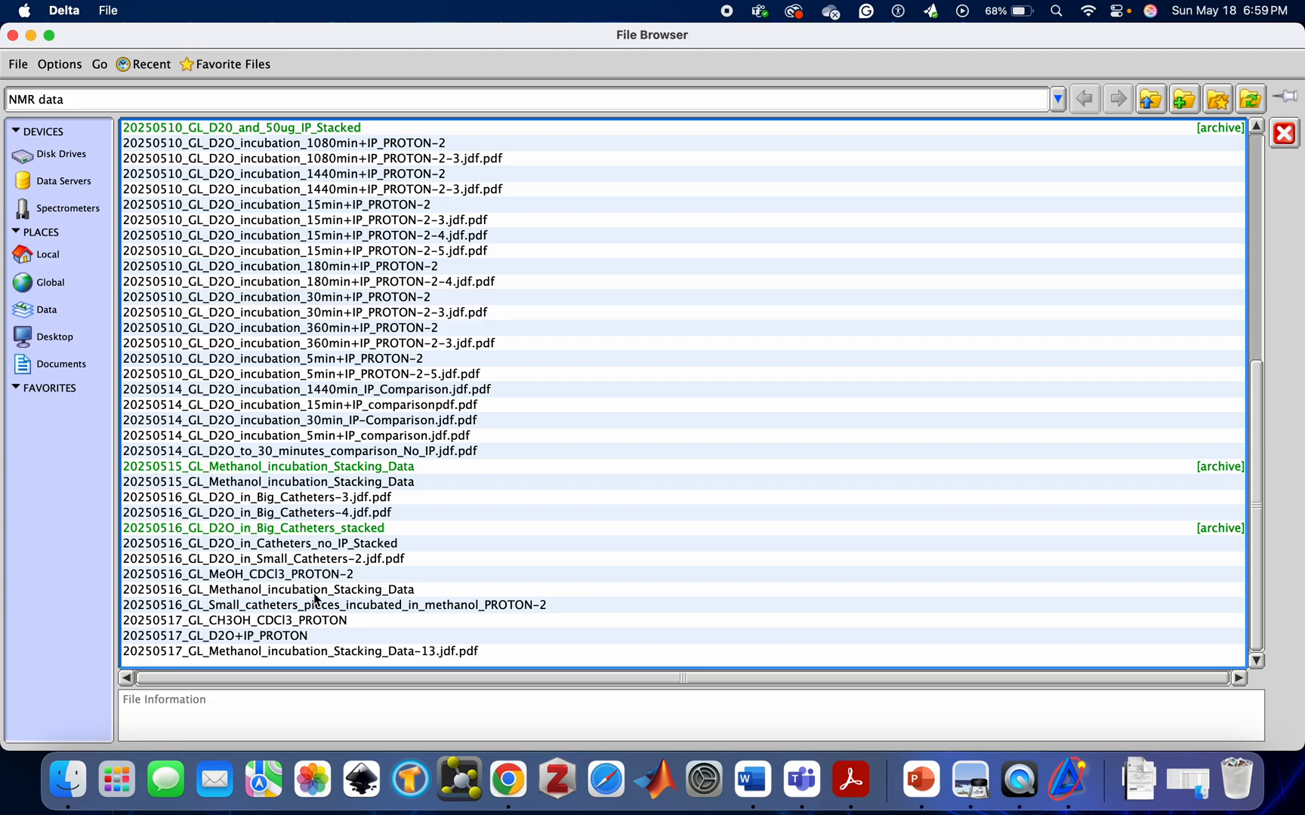
{"action": "scroll", "coordinate": [313, 600], "scroll_direction": "up", "scroll_amount": 1}
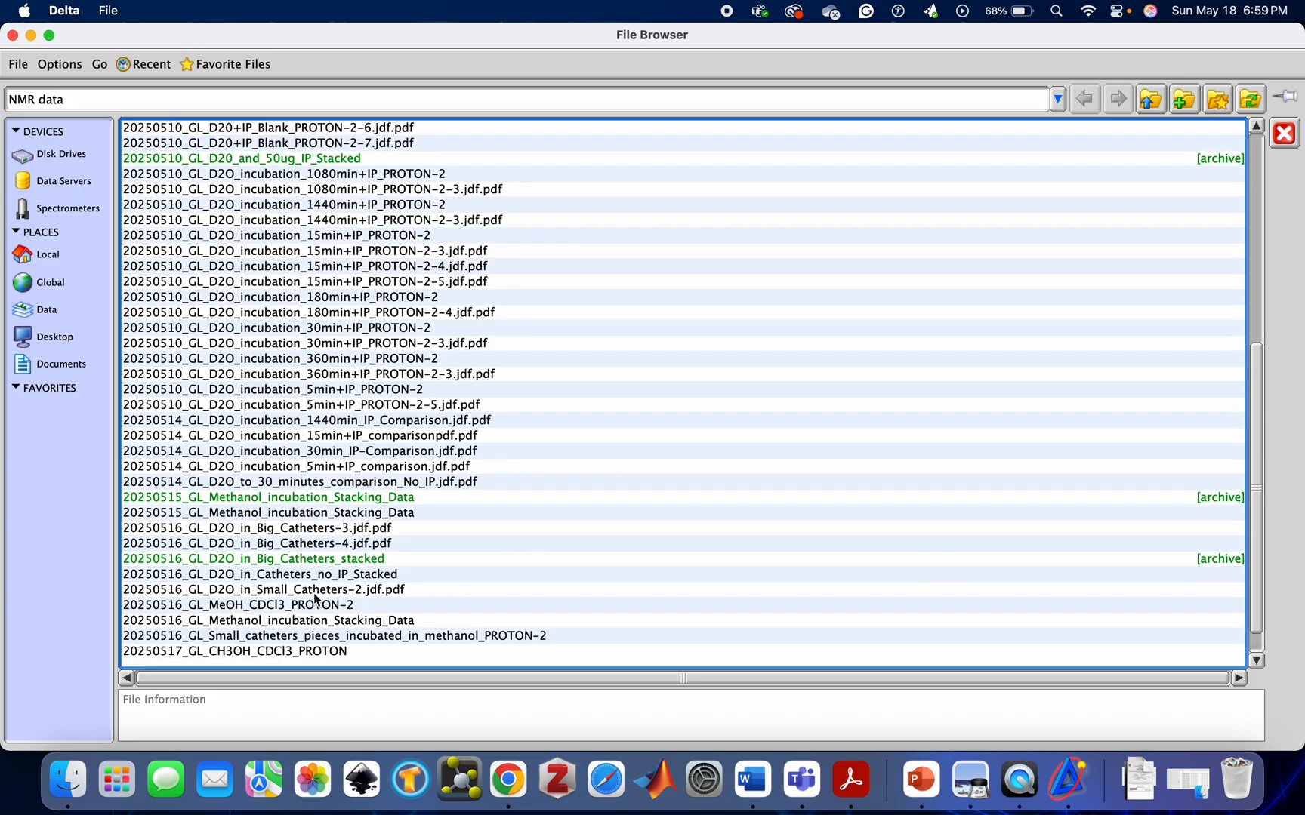
{"action": "scroll", "coordinate": [306, 604], "scroll_direction": "down", "scroll_amount": 1}
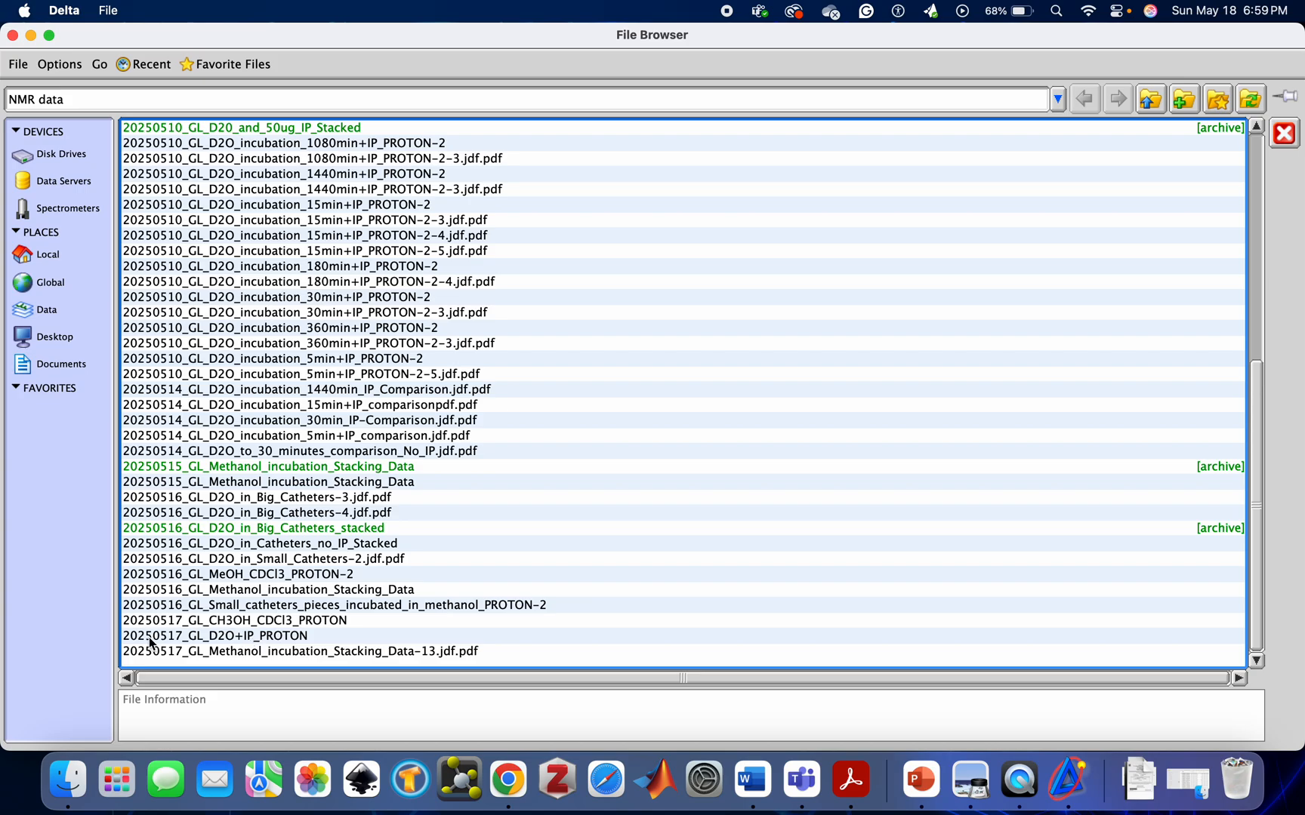
{"action": "left_click", "coordinate": [251, 635]}
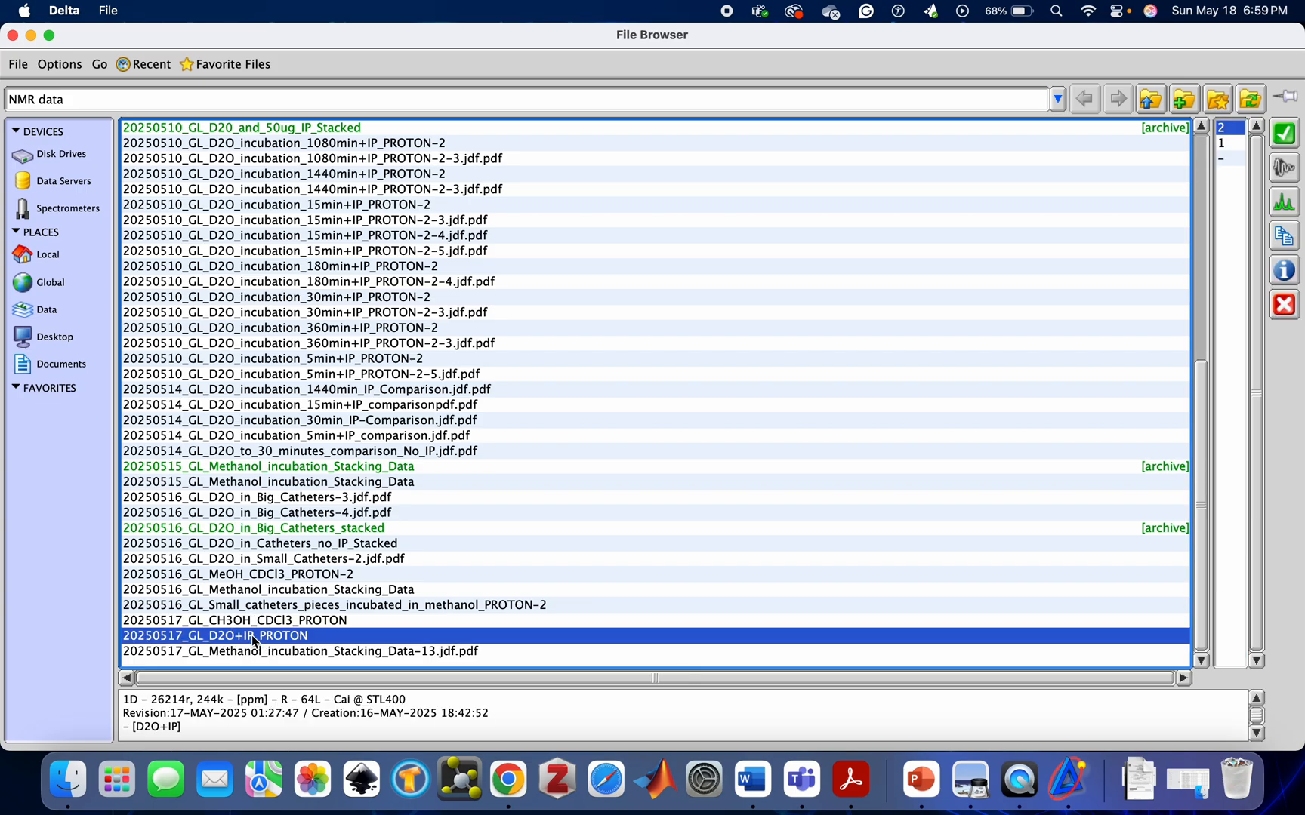
{"action": "double_click", "coordinate": [251, 635]}
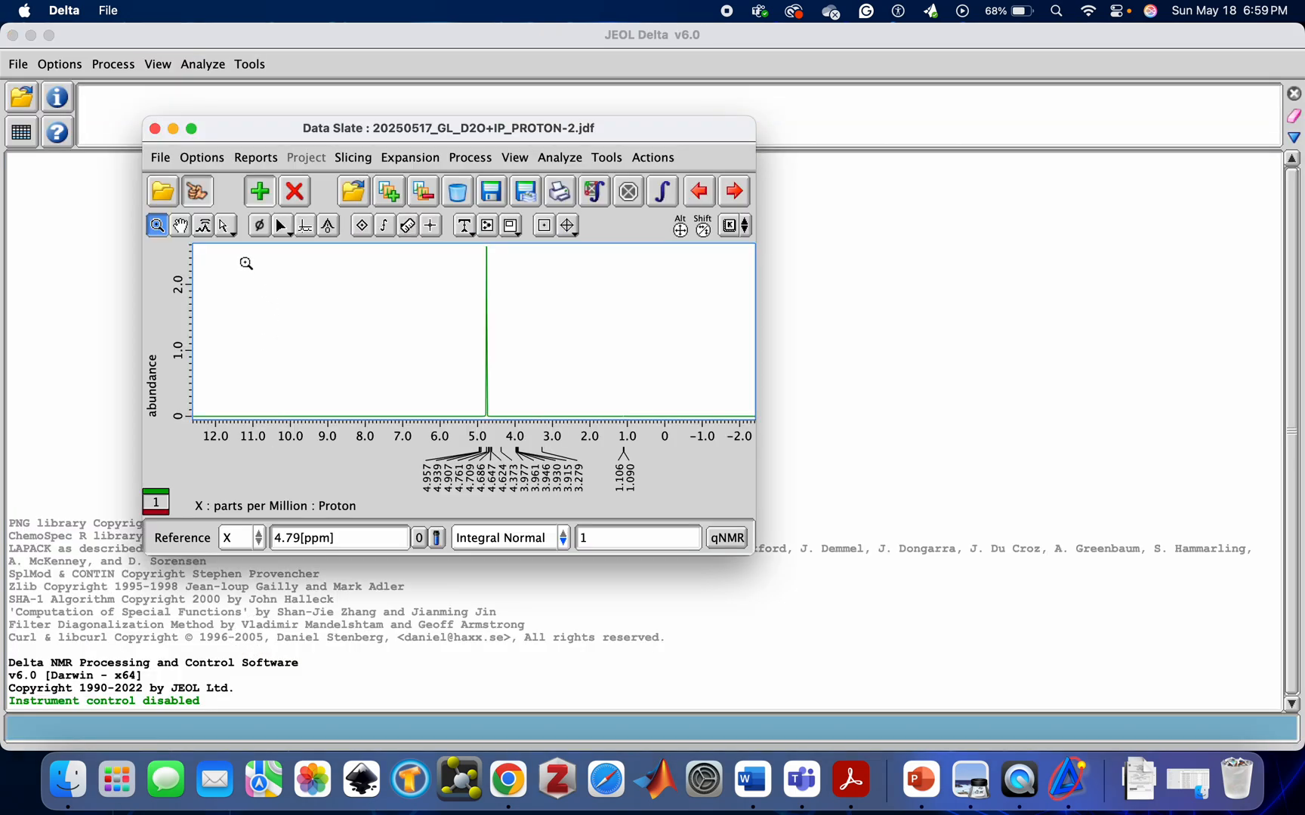
{"action": "left_click", "coordinate": [191, 128]}
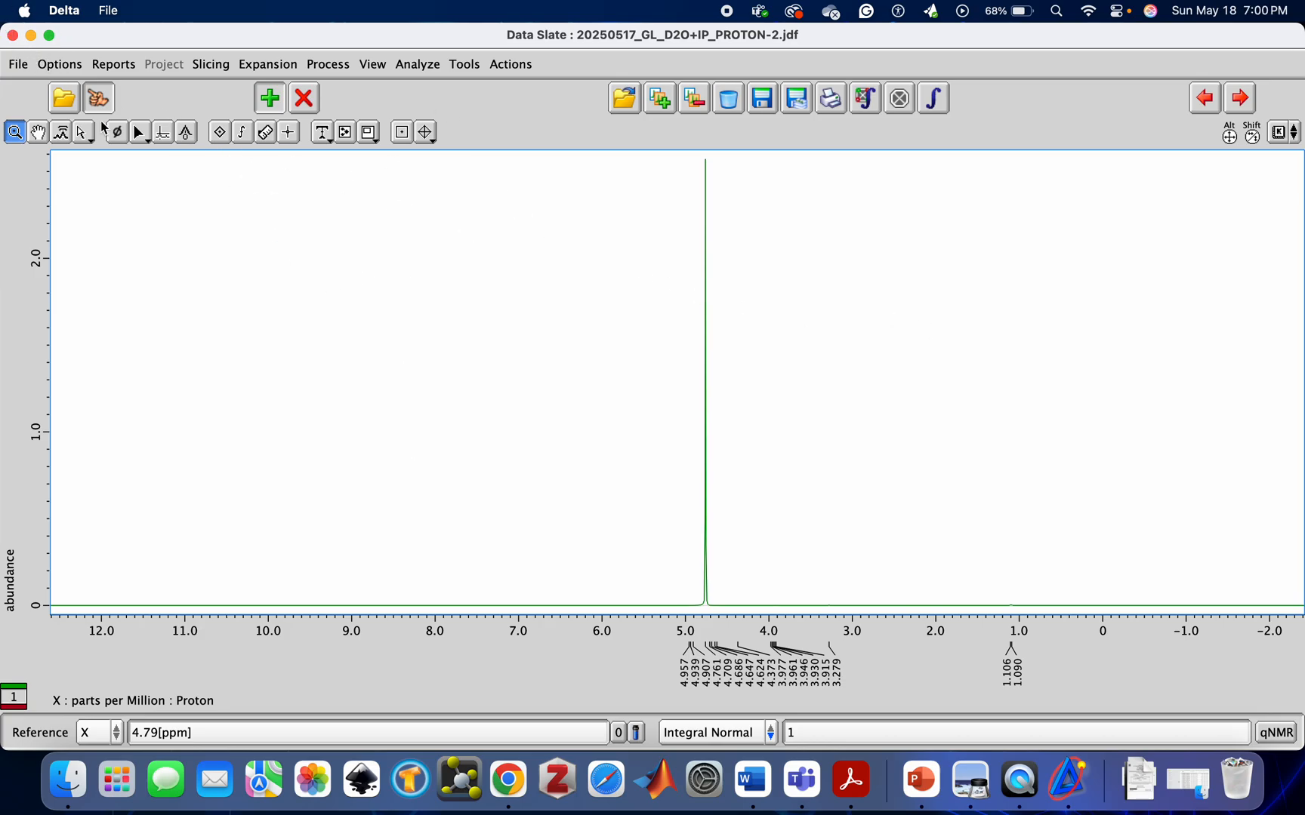
{"action": "left_click", "coordinate": [13, 35]}
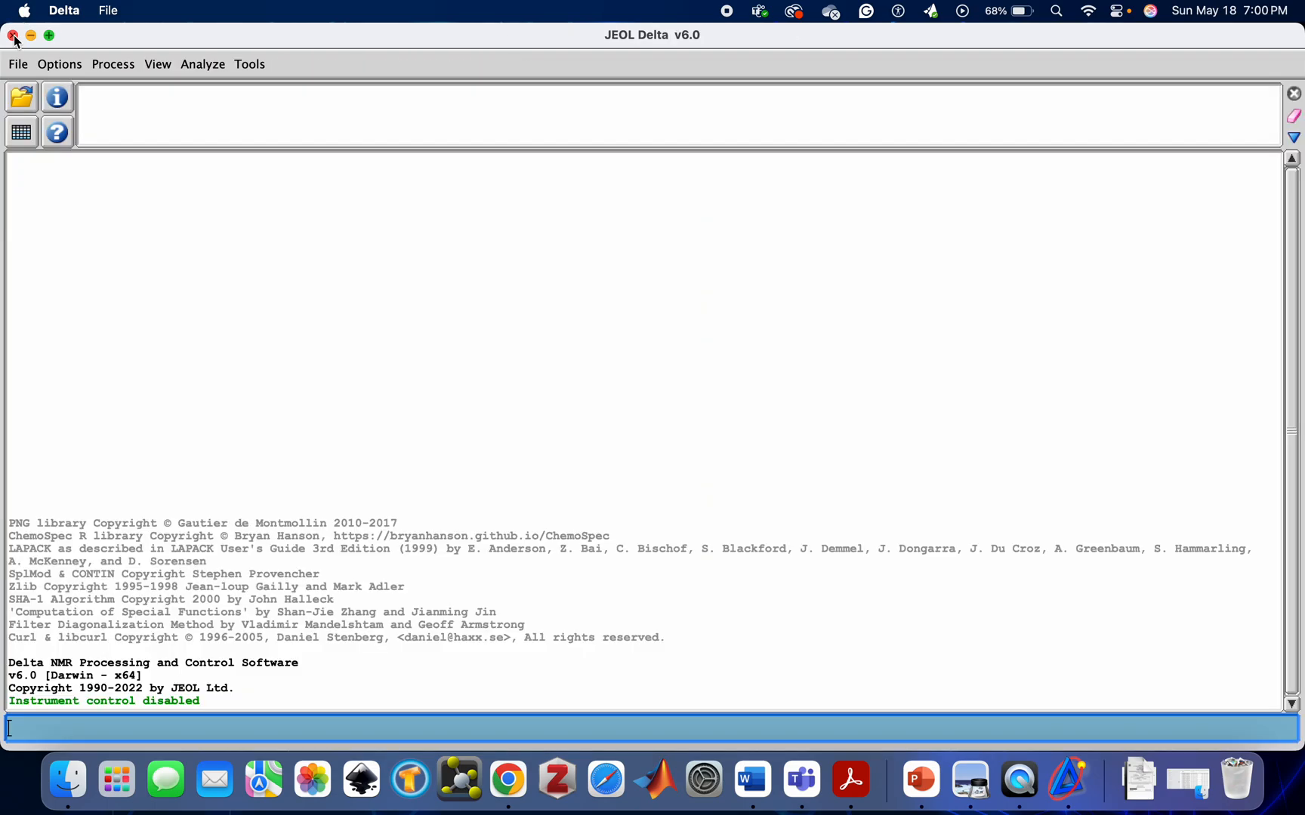
{"action": "left_click", "coordinate": [22, 99]}
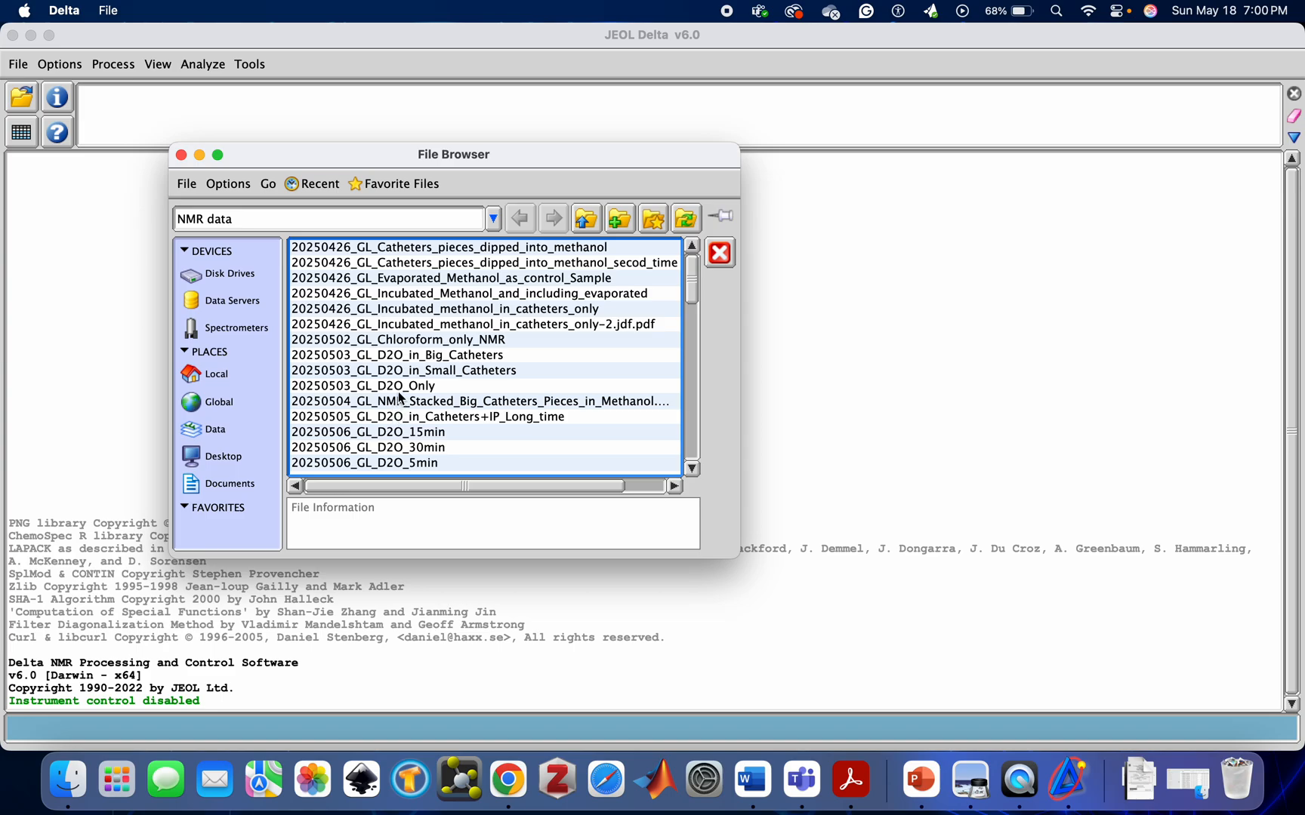
{"action": "scroll", "coordinate": [406, 457], "scroll_direction": "down", "scroll_amount": 3}
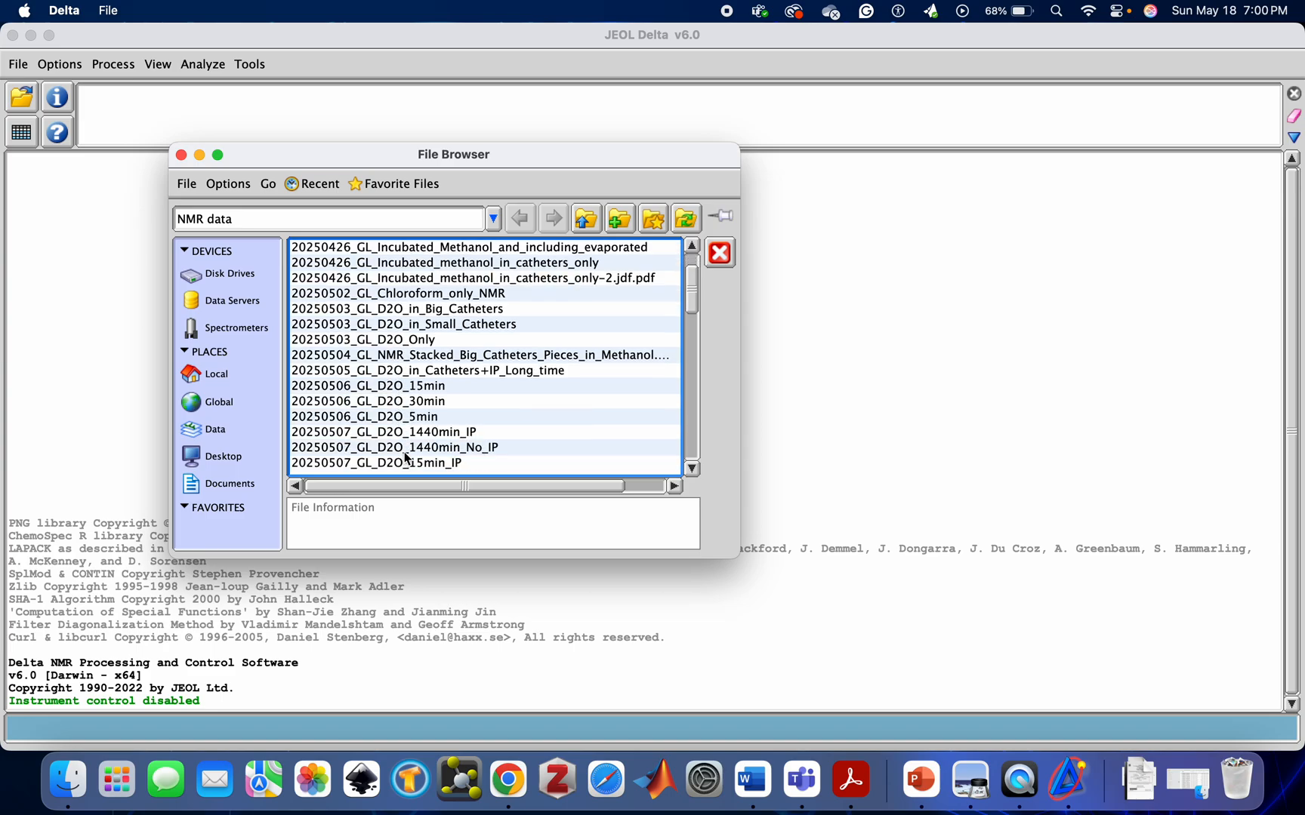
{"action": "scroll", "coordinate": [406, 457], "scroll_direction": "up", "scroll_amount": 3}
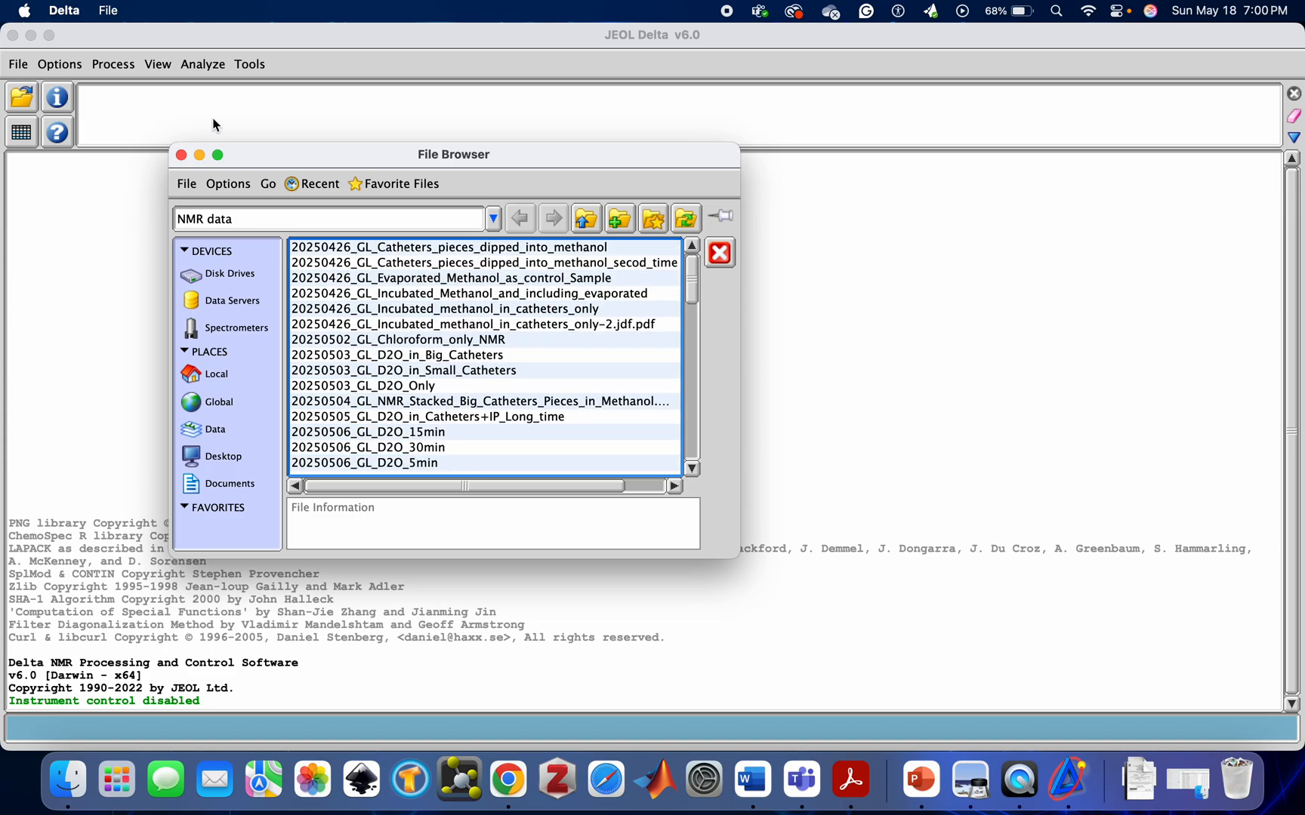
{"action": "left_click", "coordinate": [182, 156]}
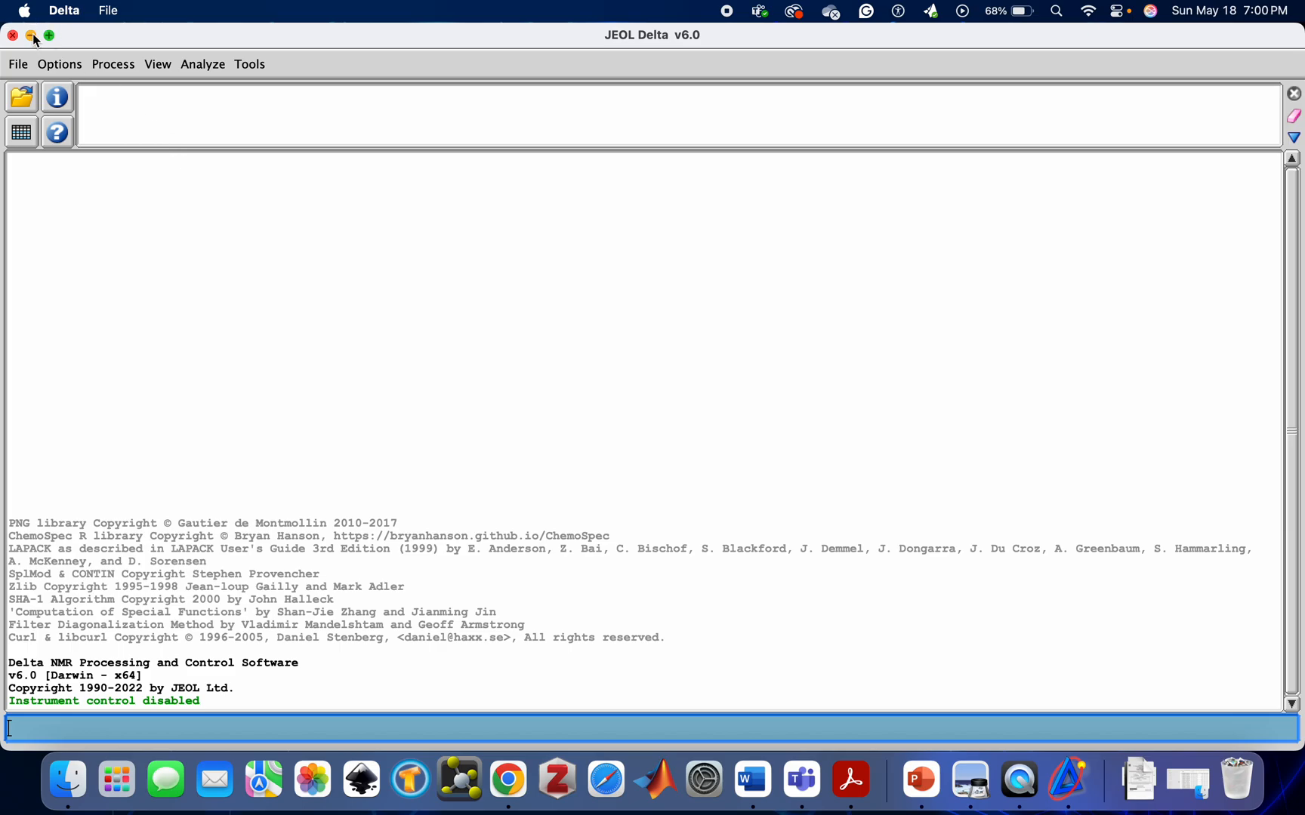
Step: Minimise Delta and open the NMR data folder inside the desktop's First_Paper folder in an enlarged Finder window
{"action": "left_click", "coordinate": [31, 36]}
{"action": "double_click", "coordinate": [239, 67]}
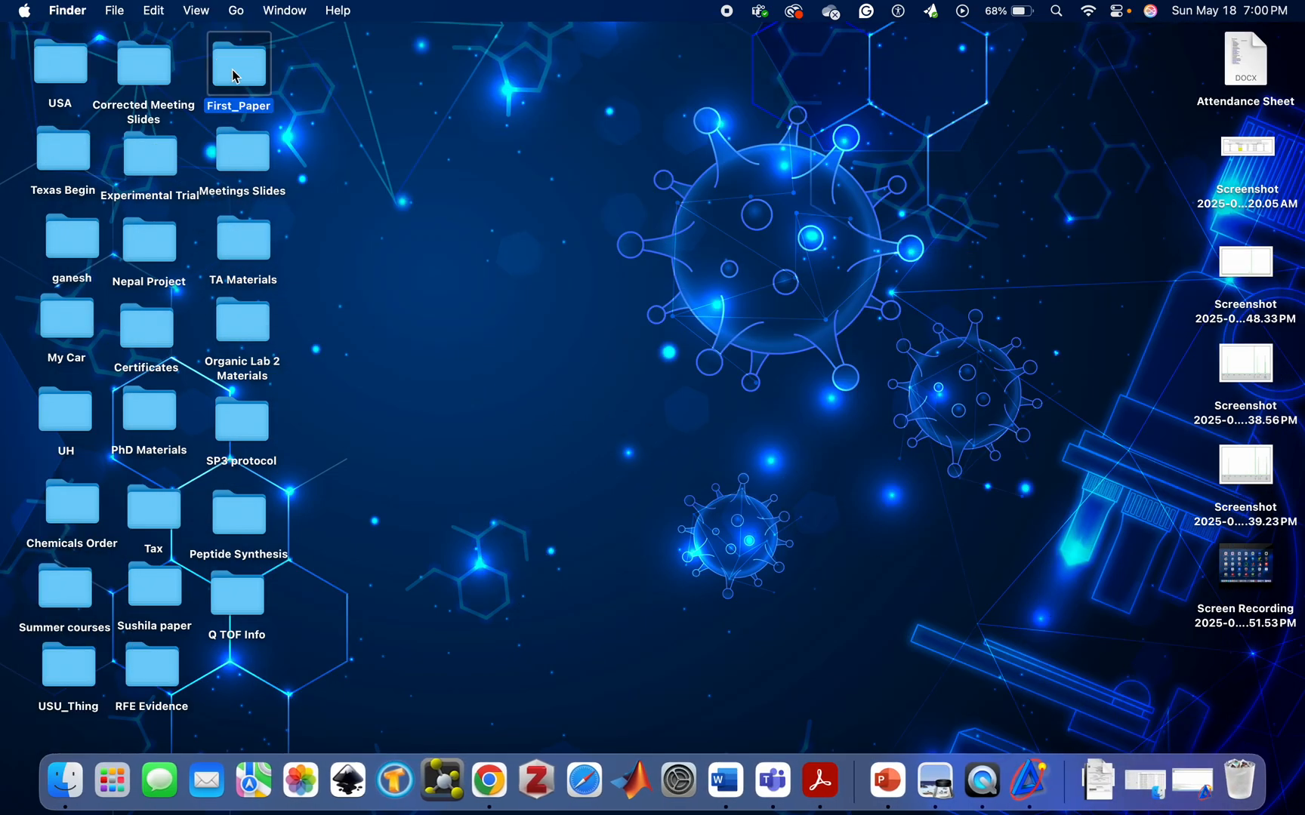
{"action": "double_click", "coordinate": [607, 317]}
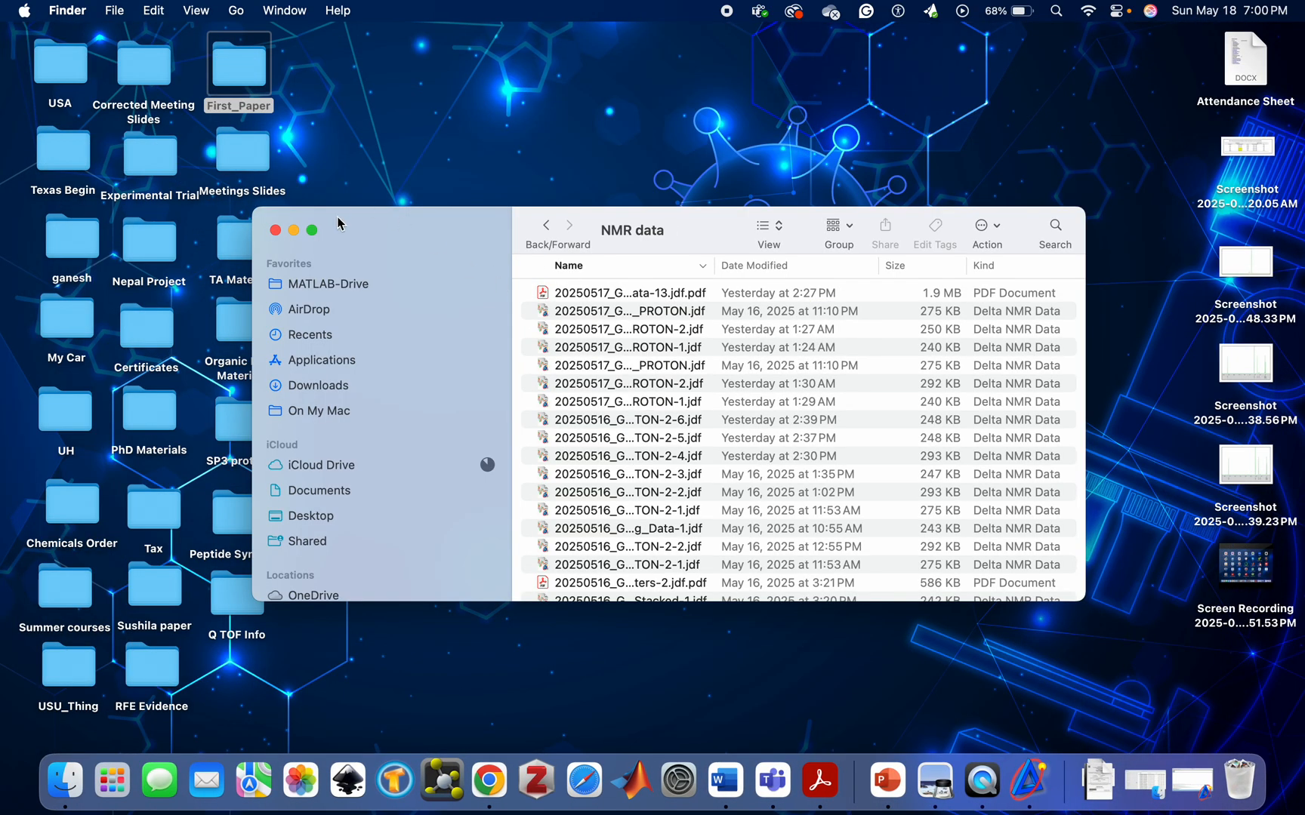
{"action": "left_click", "coordinate": [312, 230]}
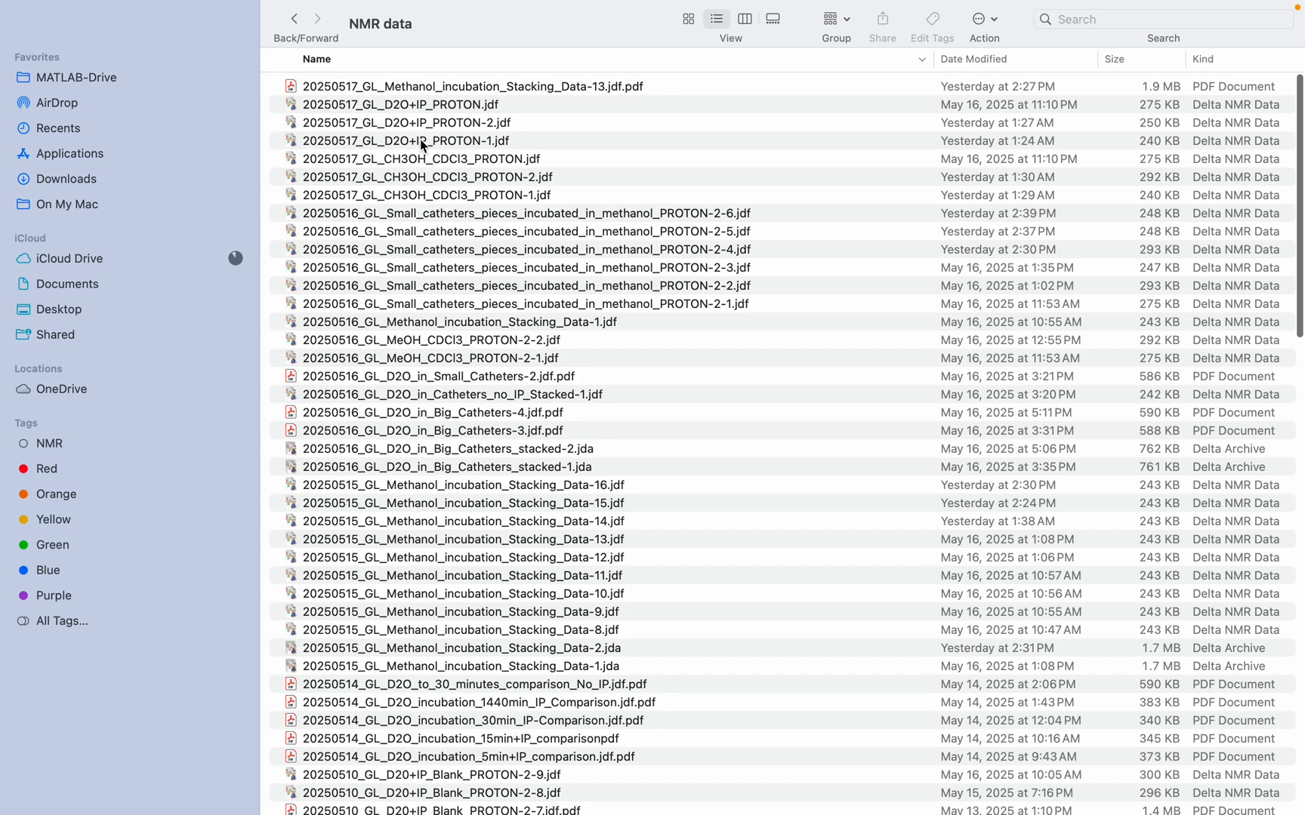
Step: Open the file 20250517_GL_D2O+IP_PROTON.jdf in Delta's 1D Processor and enlarge the window
{"action": "double_click", "coordinate": [421, 104]}
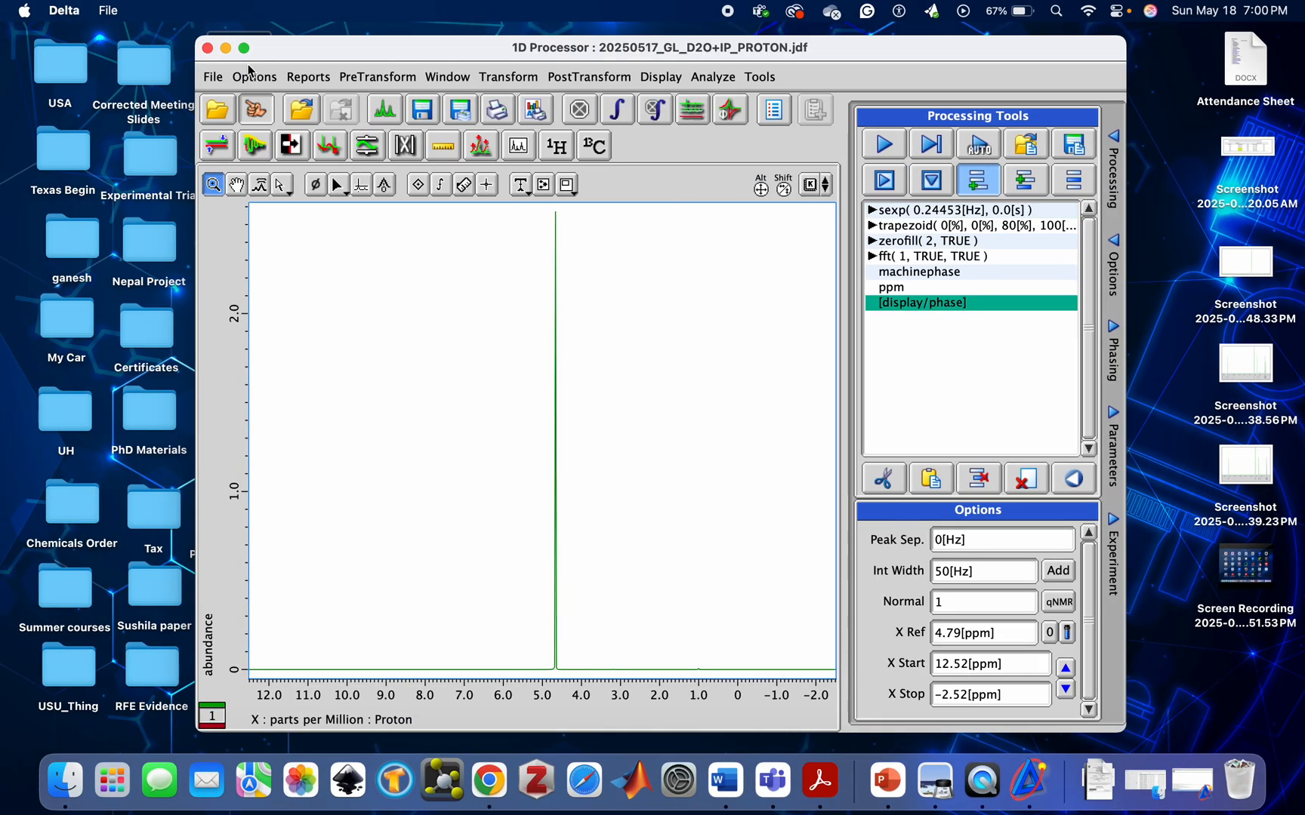
{"action": "left_click", "coordinate": [243, 47]}
{"action": "double_click", "coordinate": [244, 50]}
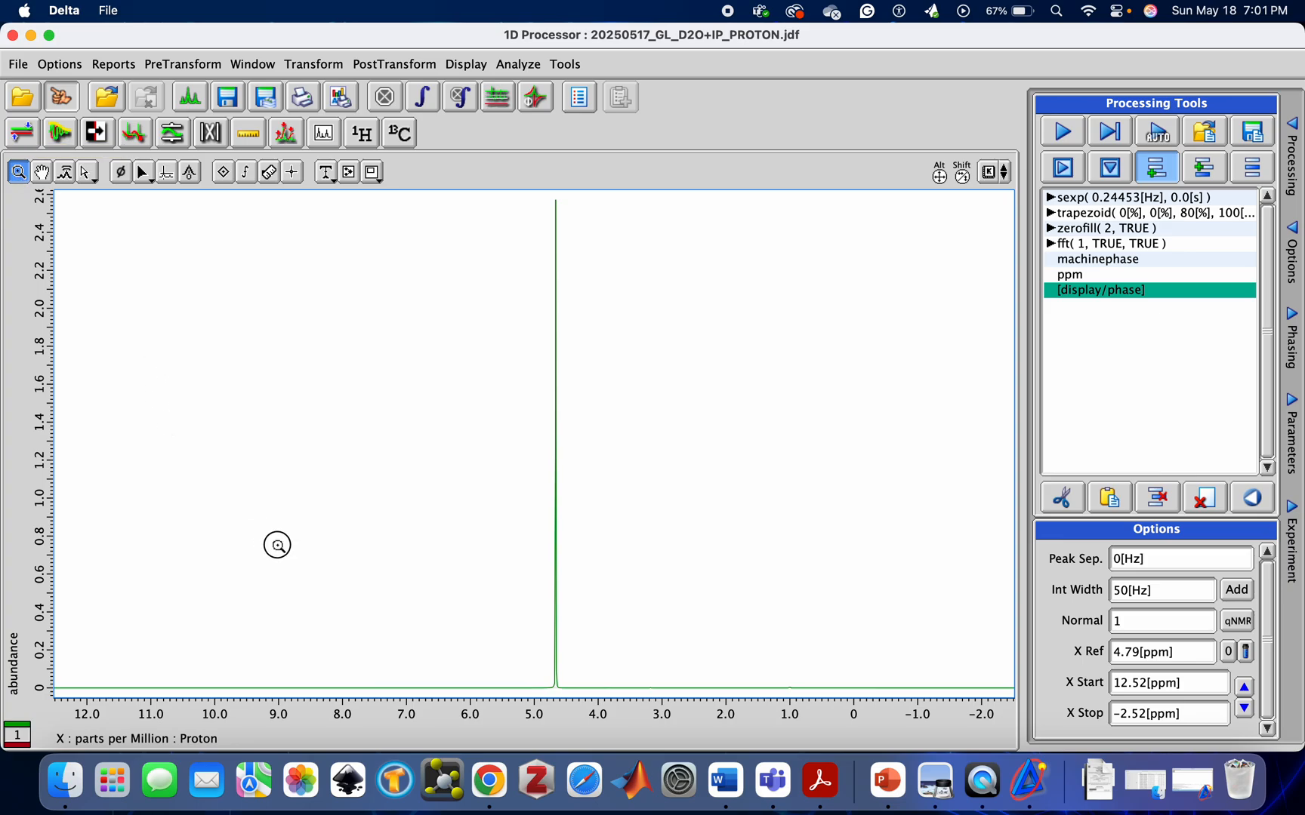
Step: Examine the small peak near 3.18 ppm up close and return to a view from about 7 to -0.6 ppm
{"action": "left_click_drag", "start_coordinate": [407, 560], "coordinate": [823, 692]}
{"action": "left_click_drag", "start_coordinate": [206, 563], "coordinate": [903, 728]}
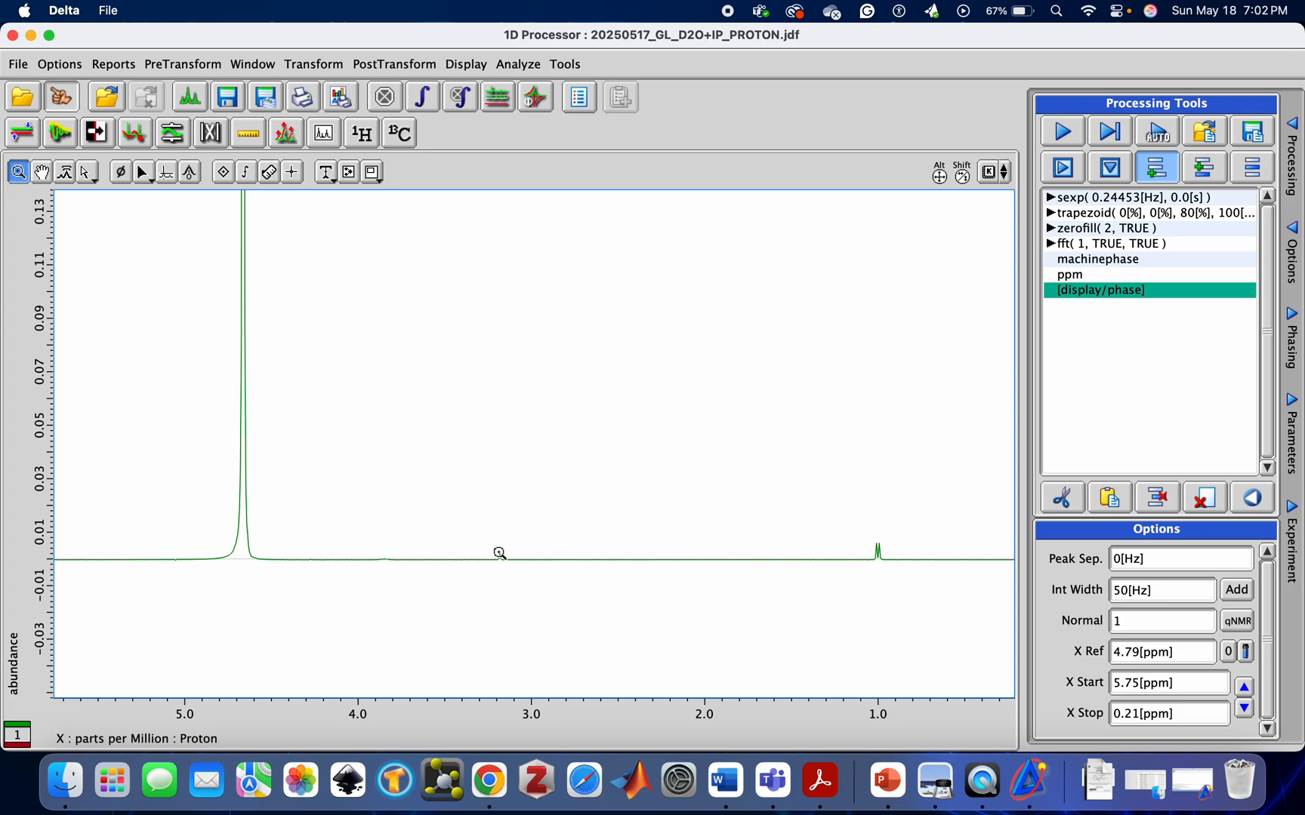
{"action": "left_click_drag", "start_coordinate": [484, 545], "coordinate": [544, 574]}
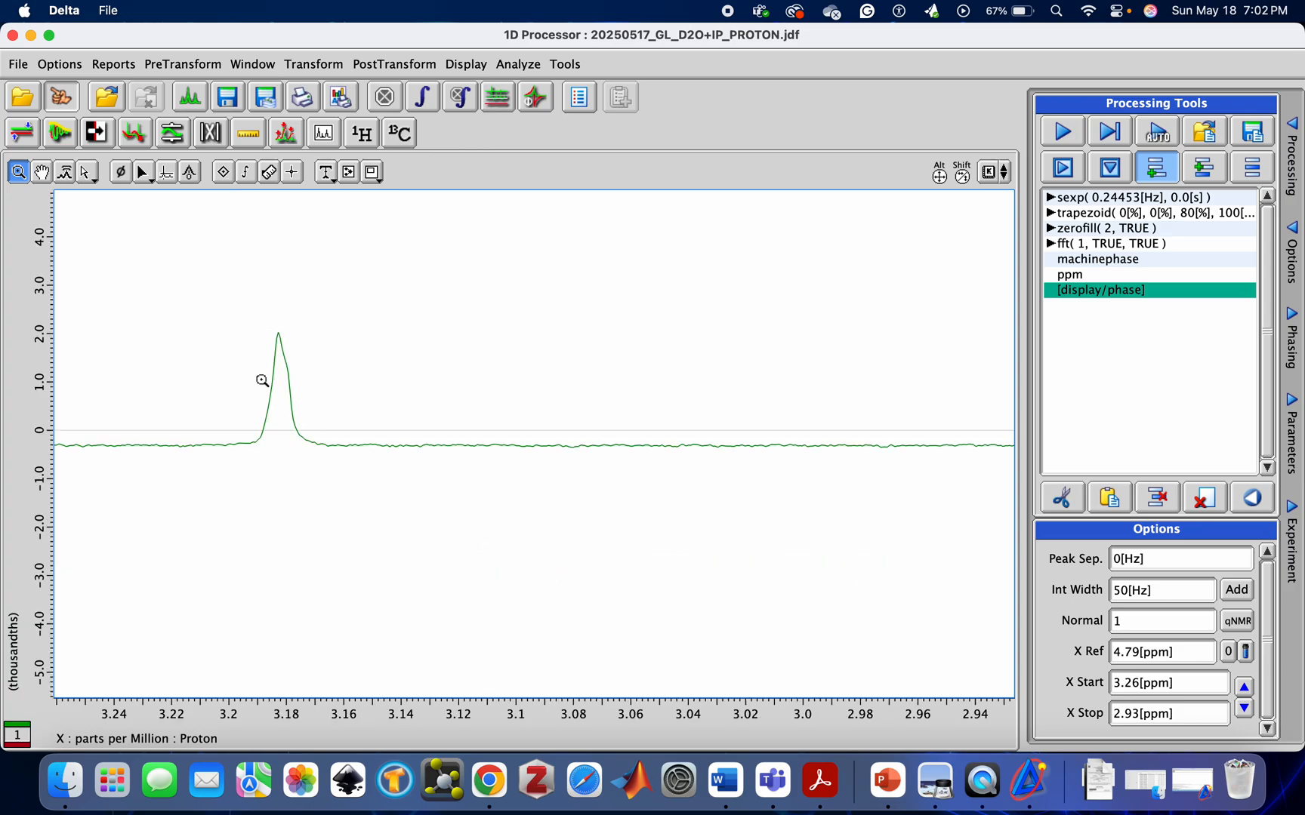
{"action": "left_click", "coordinate": [116, 284]}
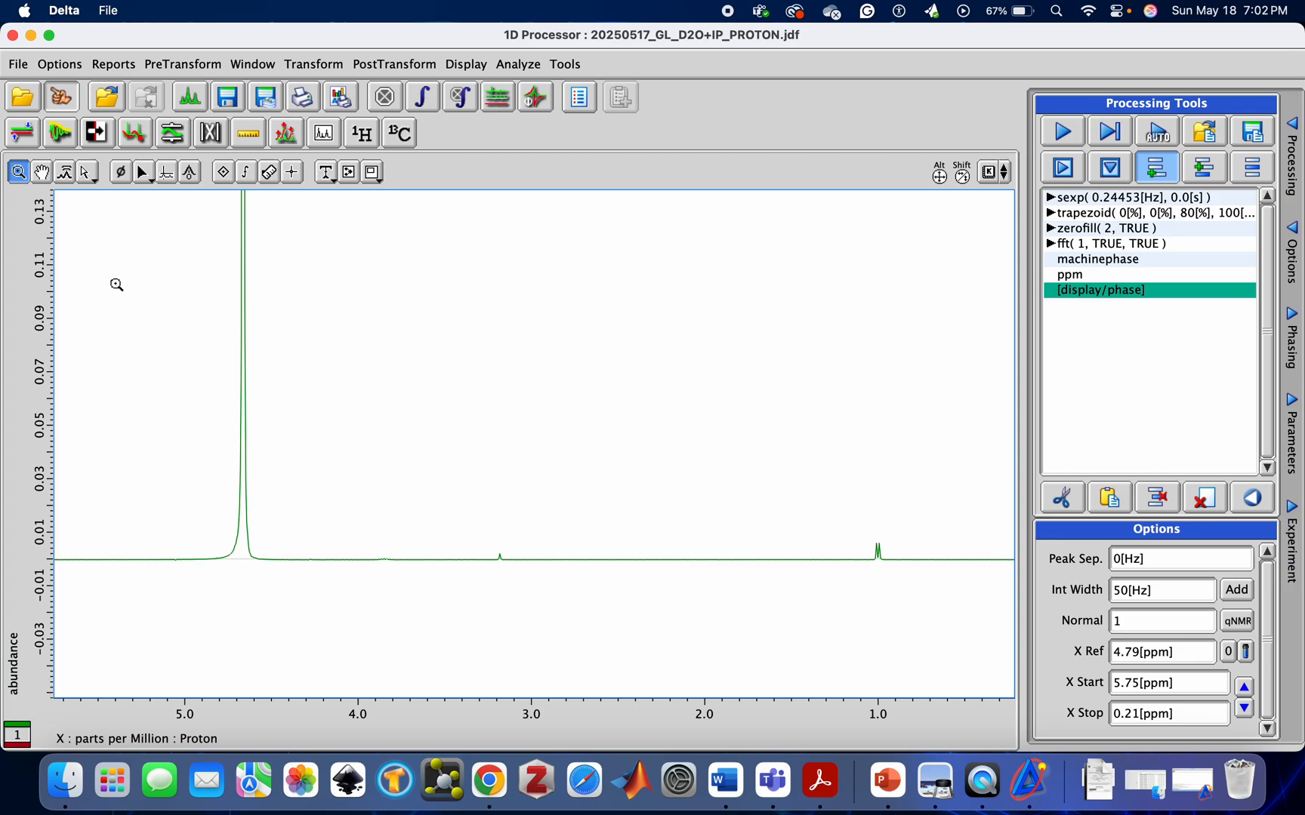
{"action": "left_click", "coordinate": [116, 285]}
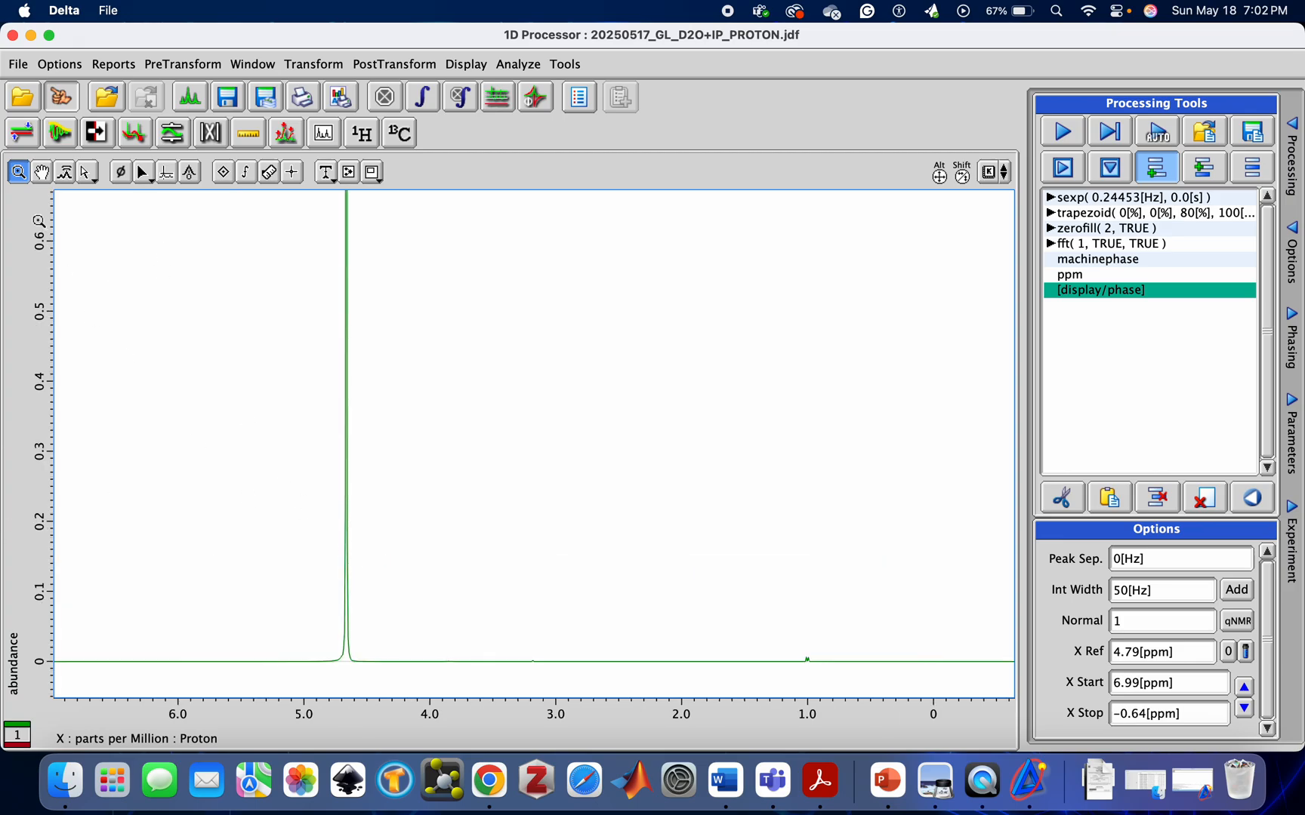
Step: Apply amplitude gain to the spectrum to bring out the small peaks between about 4 and 1 ppm
{"action": "left_click", "coordinate": [66, 175]}
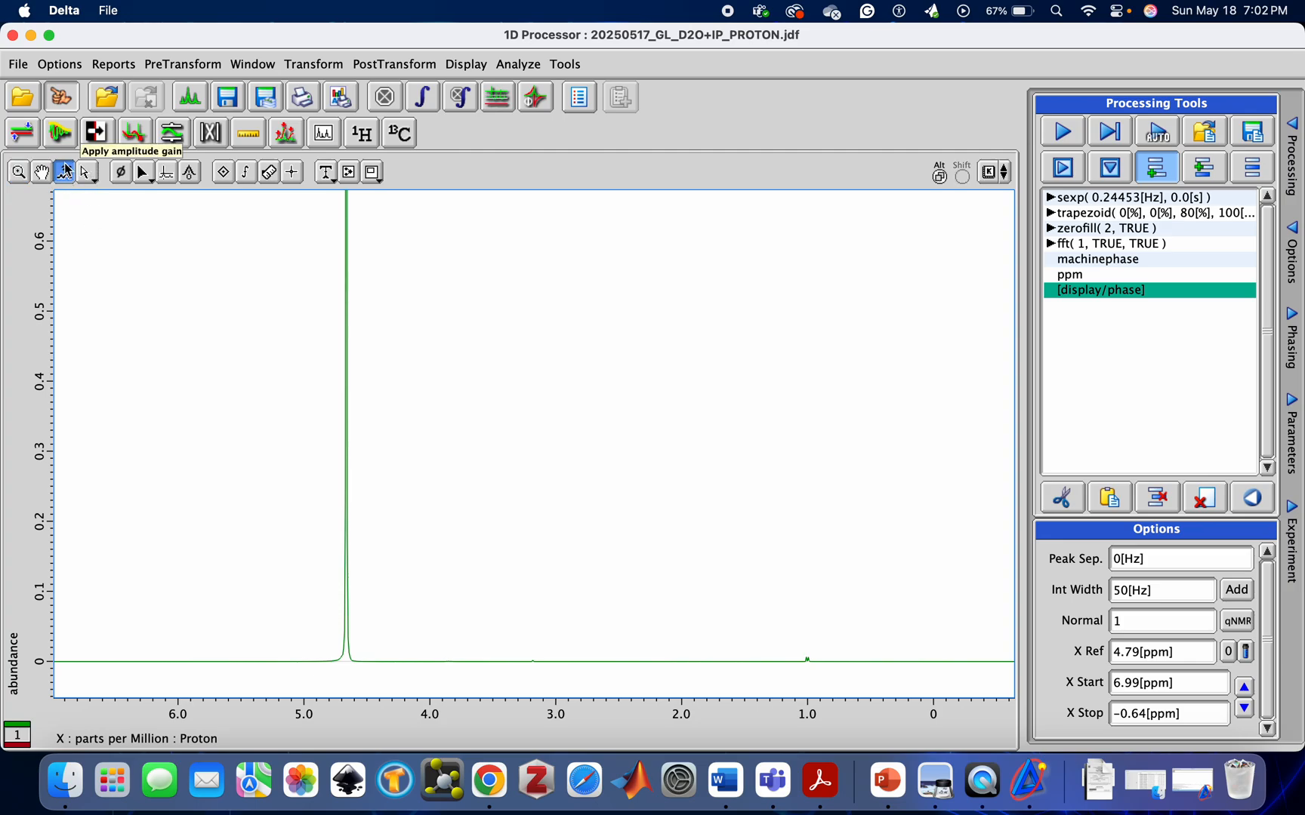
{"action": "left_click_drag", "start_coordinate": [237, 621], "coordinate": [279, 268]}
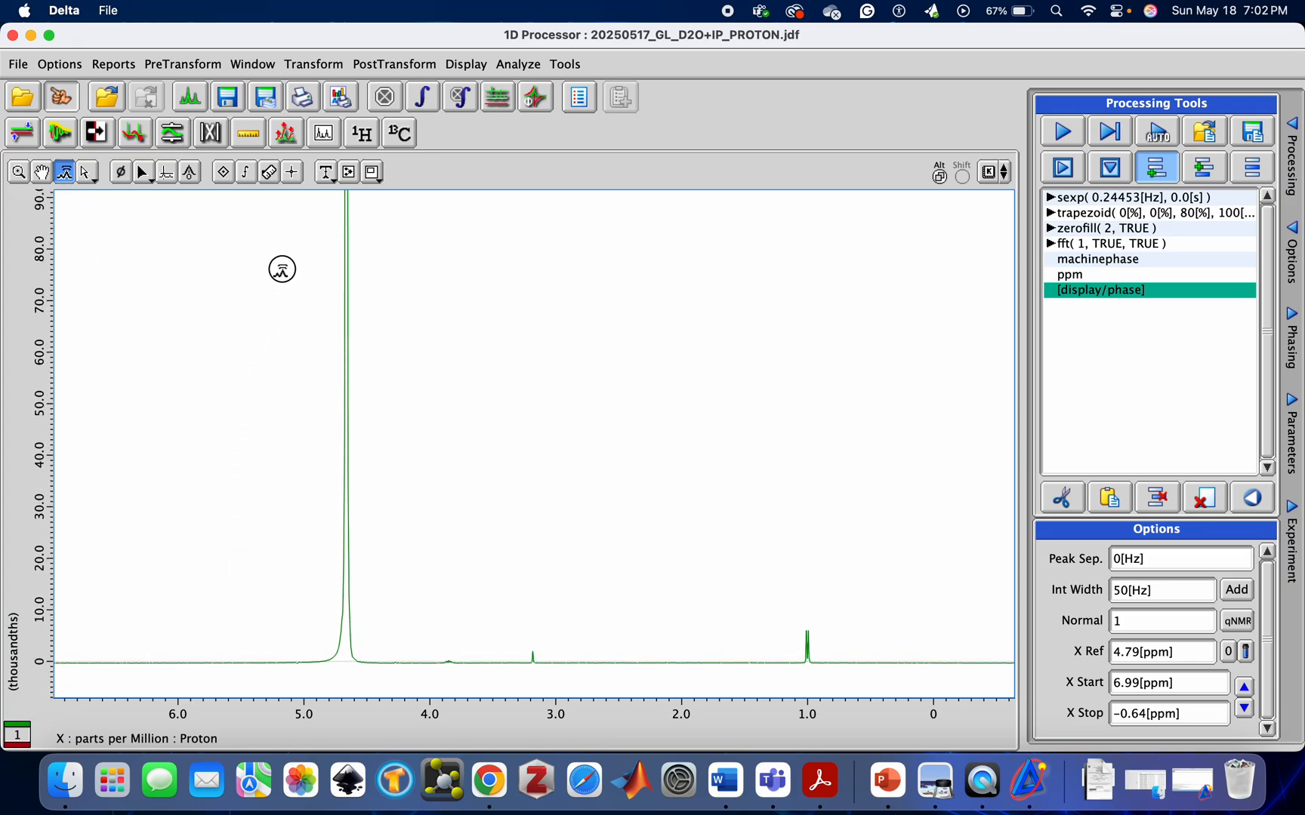
{"action": "left_click_drag", "start_coordinate": [257, 632], "coordinate": [262, 421]}
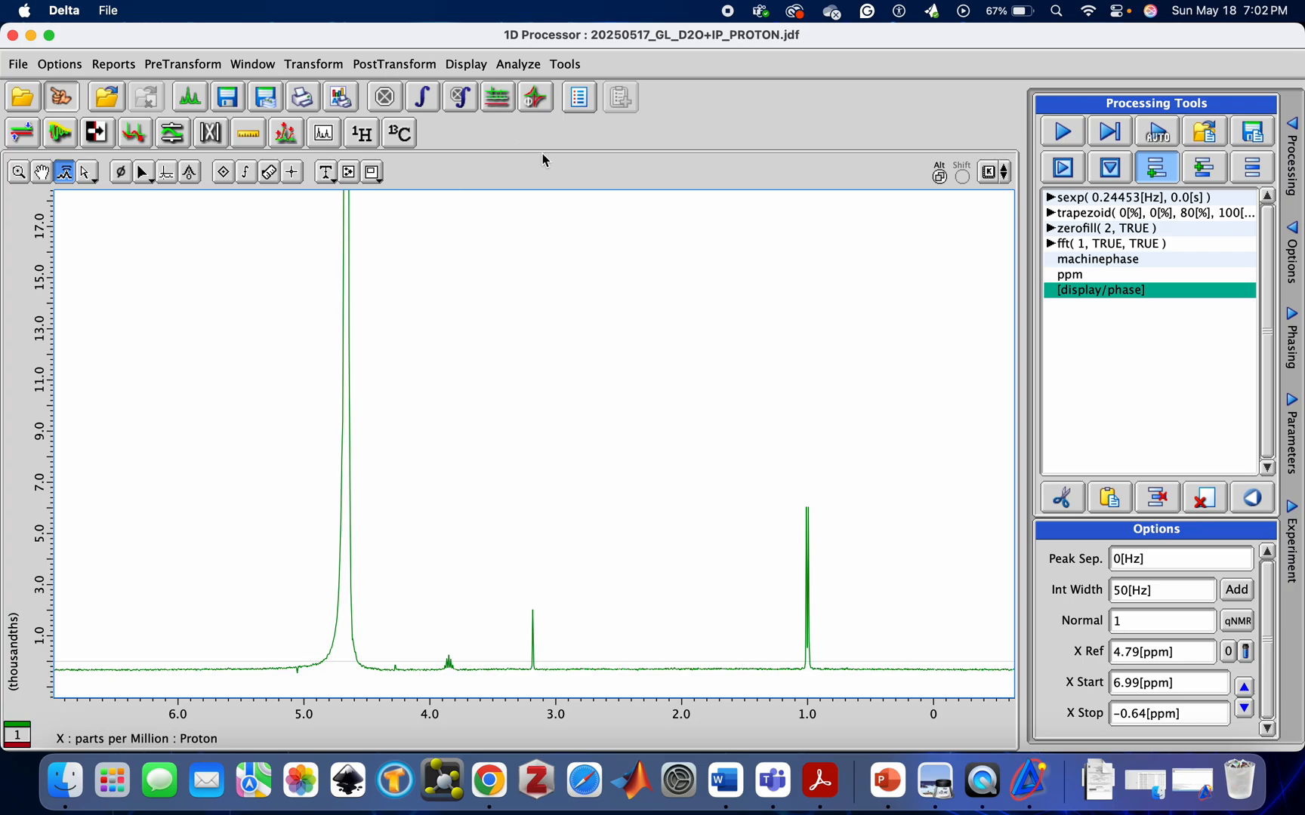
Step: Add an Akima baseline correction to the processing list, process the spectrum with it, and readjust the peaks' amplitude gain
{"action": "left_click", "coordinate": [170, 130]}
{"action": "left_click", "coordinate": [1061, 132]}
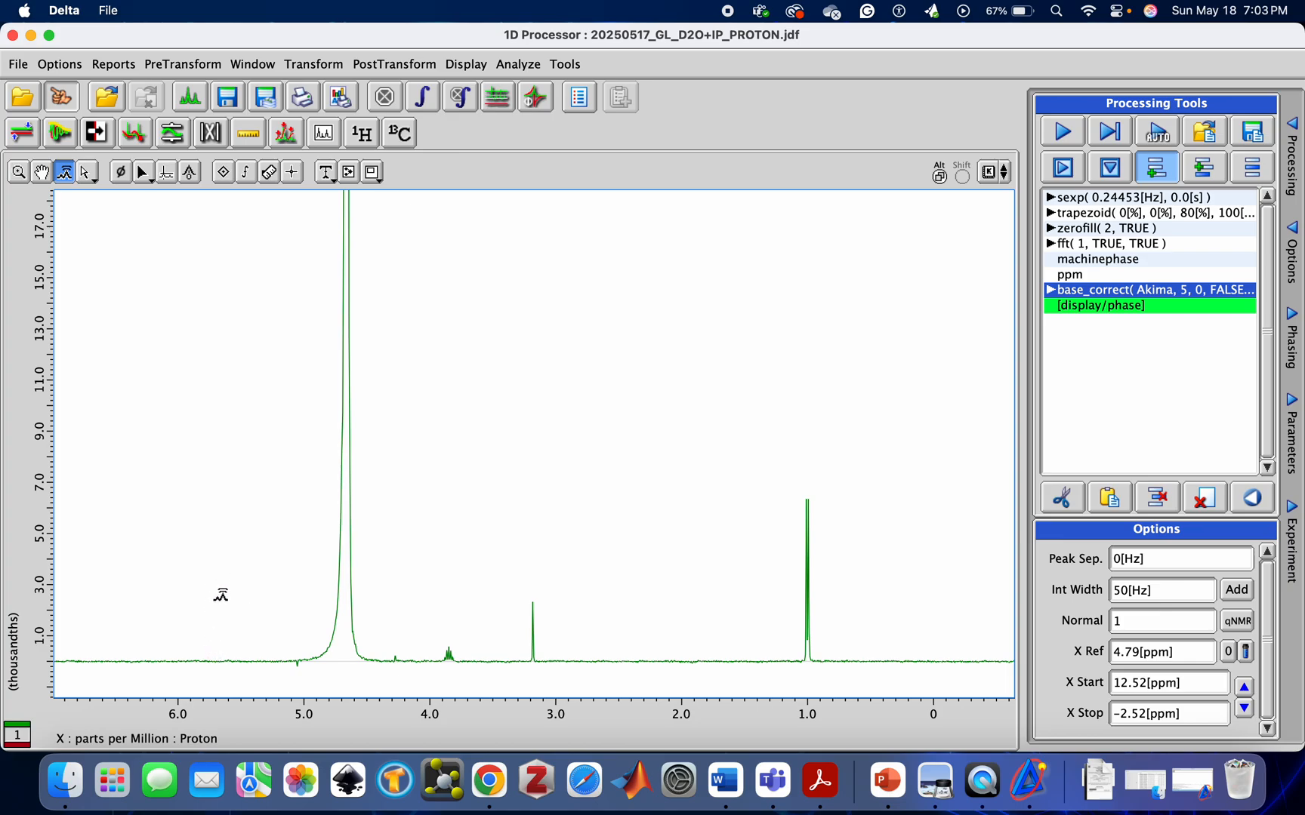
{"action": "left_click_drag", "start_coordinate": [218, 595], "coordinate": [268, 329]}
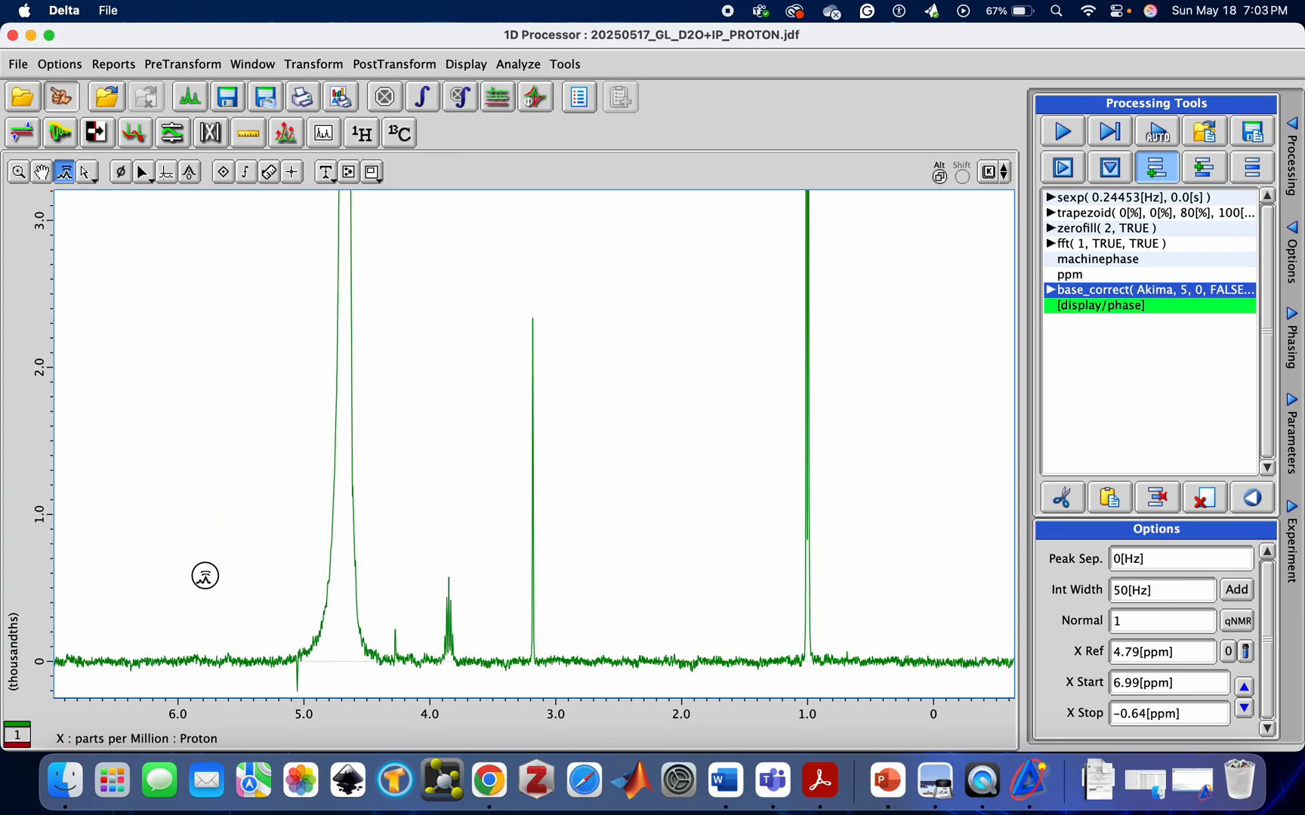
{"action": "mouse_move", "coordinate": [204, 573]}
{"action": "left_mouse_down"}
{"action": "mouse_move", "coordinate": [203, 398]}
{"action": "mouse_move", "coordinate": [198, 550]}
{"action": "mouse_move", "coordinate": [209, 437]}
{"action": "mouse_move", "coordinate": [213, 592]}
{"action": "left_mouse_up"}
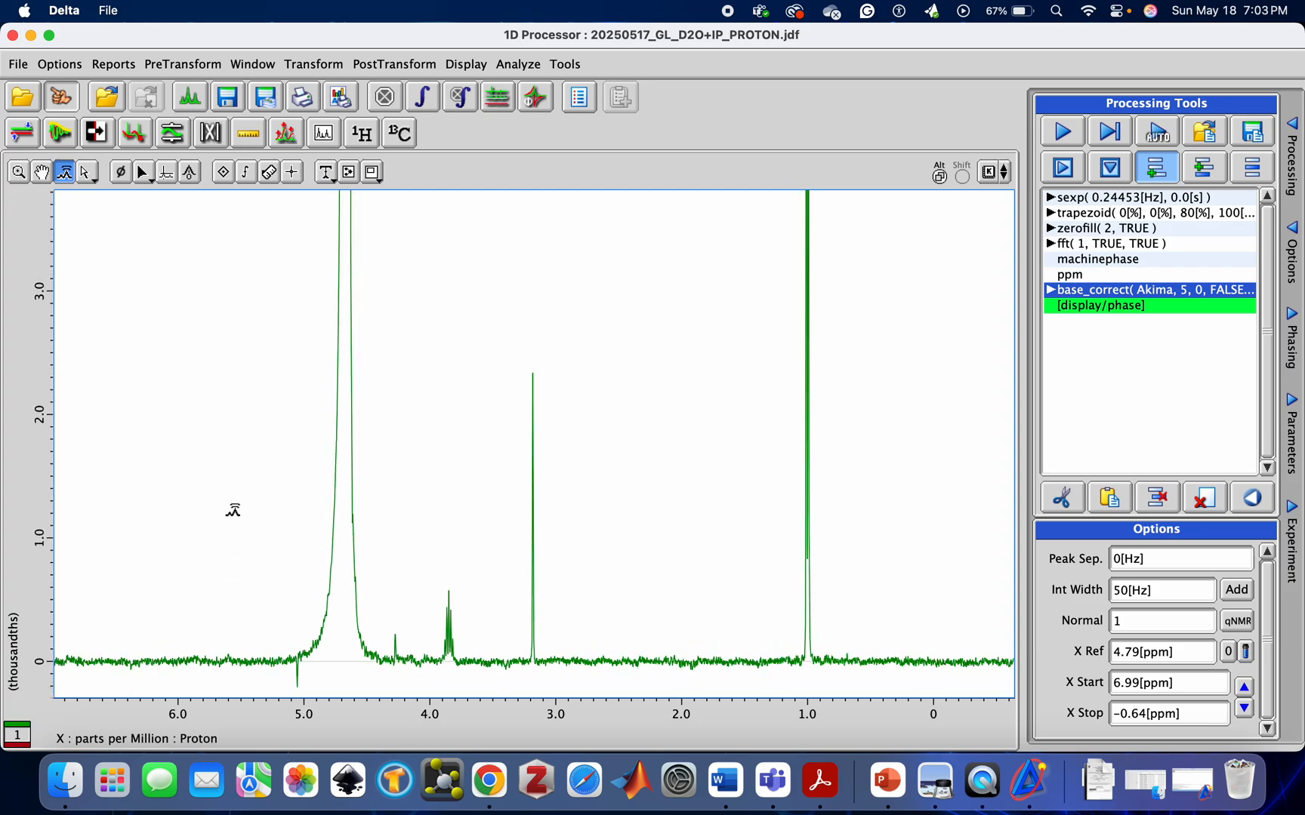
{"action": "left_click_drag", "start_coordinate": [245, 444], "coordinate": [249, 551]}
{"action": "left_click_drag", "start_coordinate": [254, 392], "coordinate": [270, 340]}
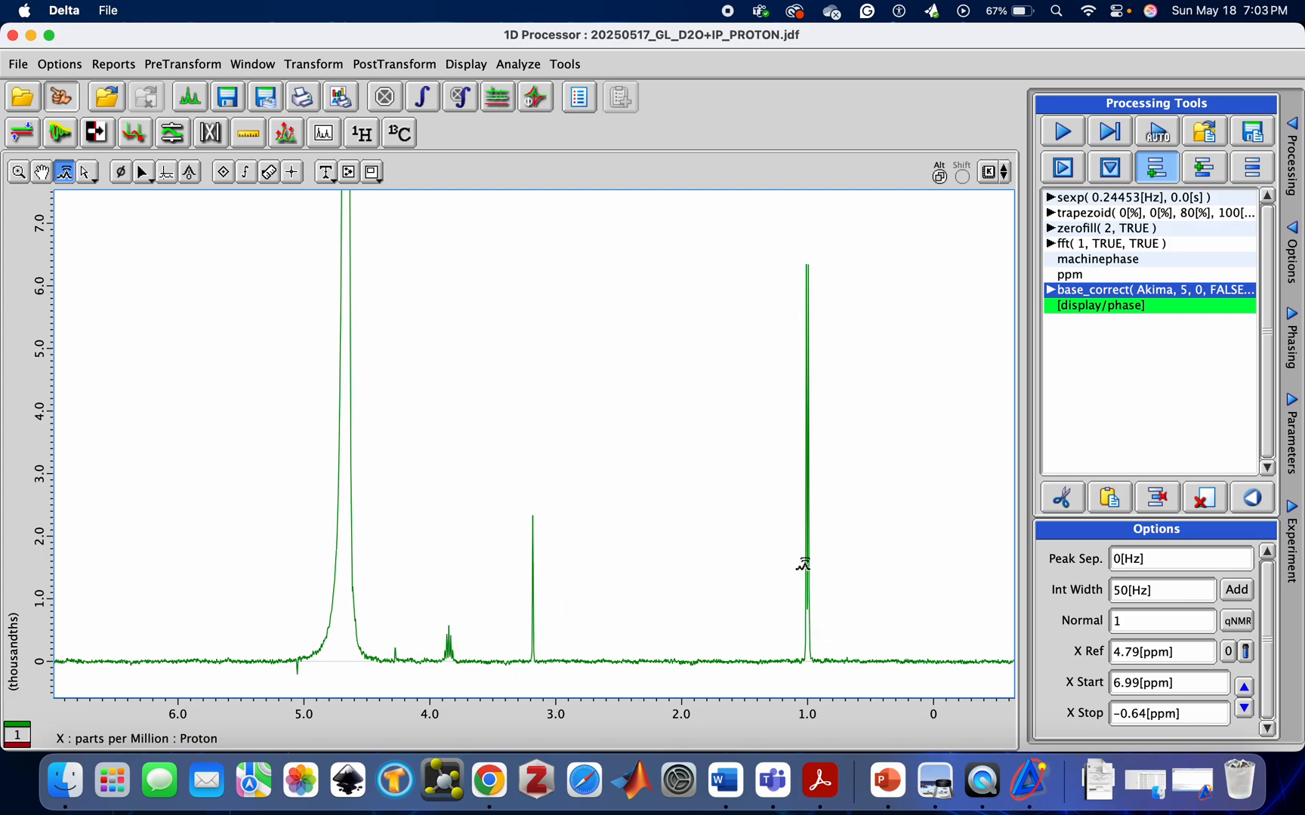
{"action": "left_click_drag", "start_coordinate": [270, 390], "coordinate": [259, 476]}
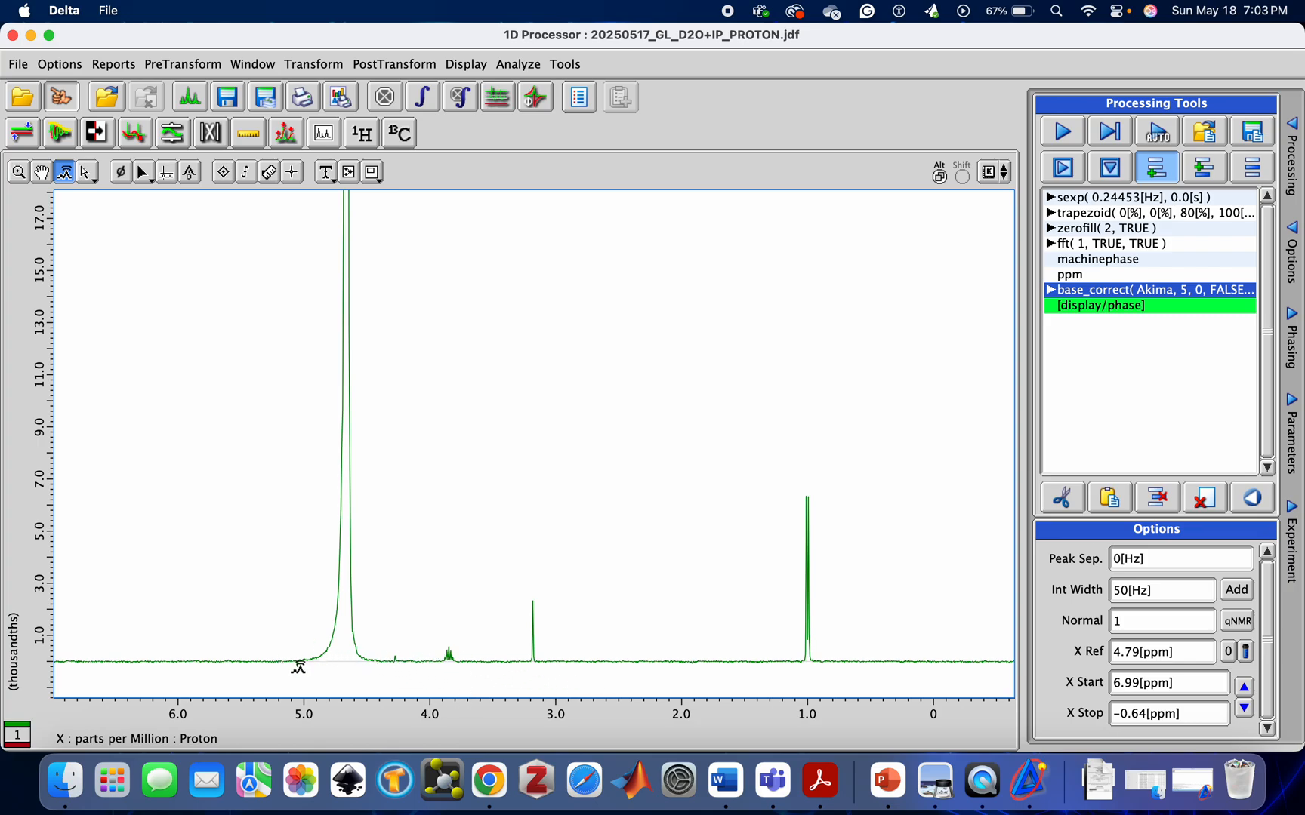
{"action": "left_click", "coordinate": [167, 174]}
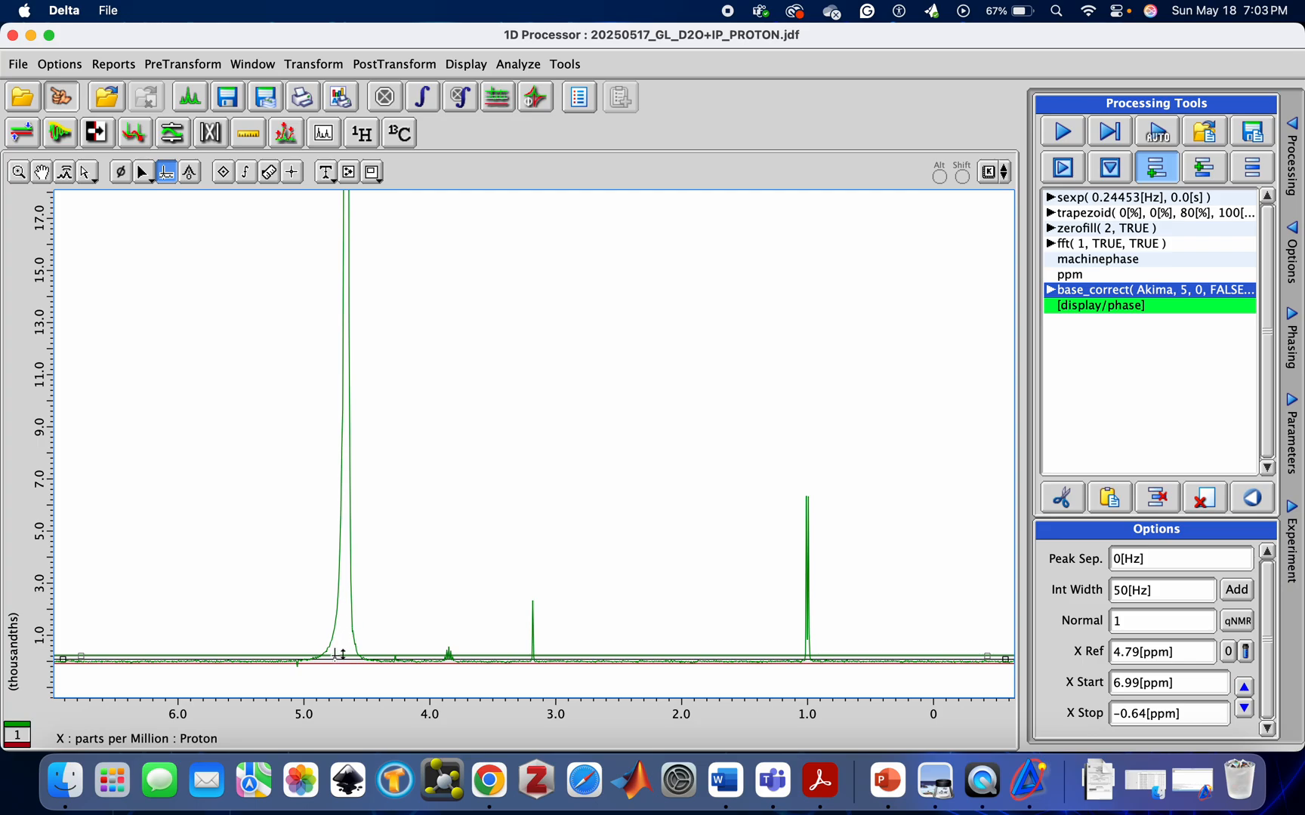
{"action": "left_click", "coordinate": [18, 172]}
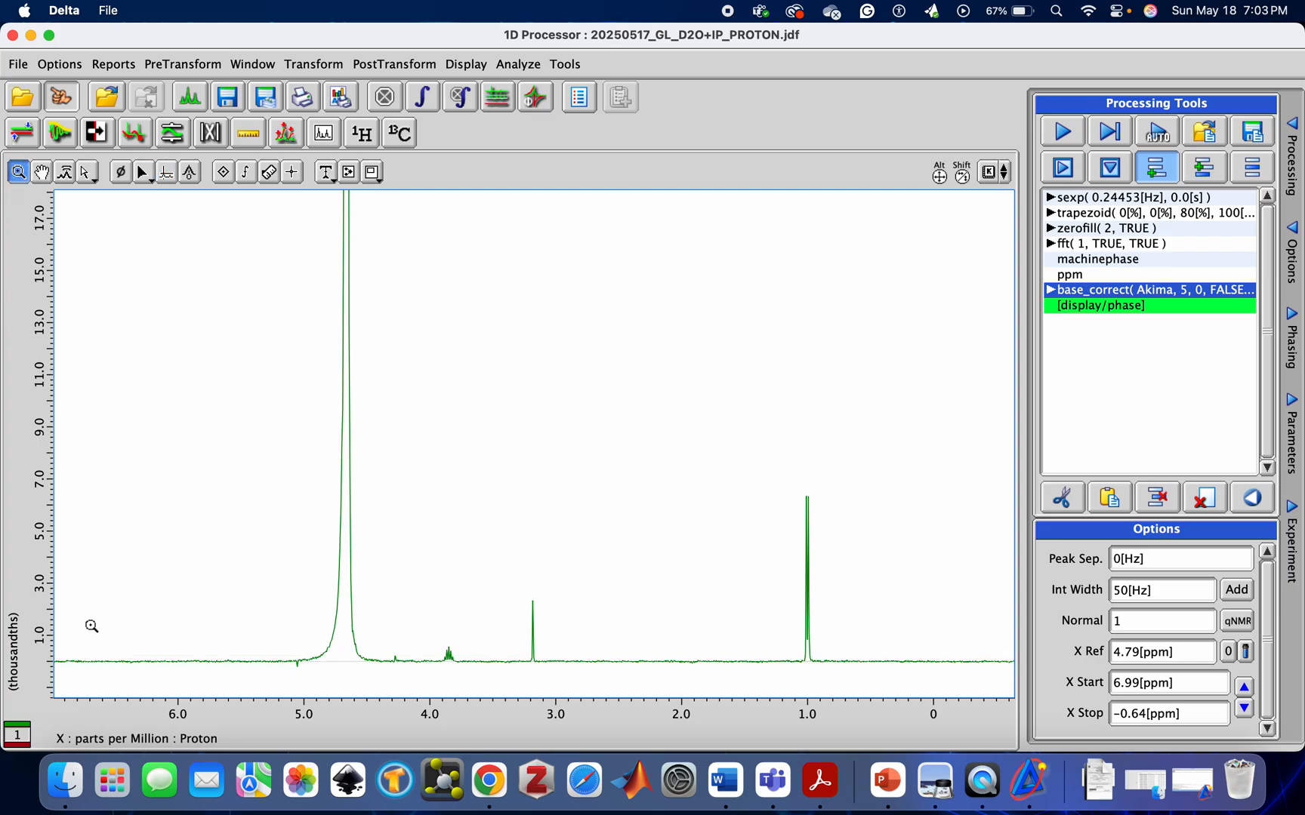
Step: Lower the peak-picking threshold to just above the baseline noise, below the small multiplet's tops, and pick the spectrum's peaks
{"action": "left_click_drag", "start_coordinate": [121, 593], "coordinate": [887, 711]}
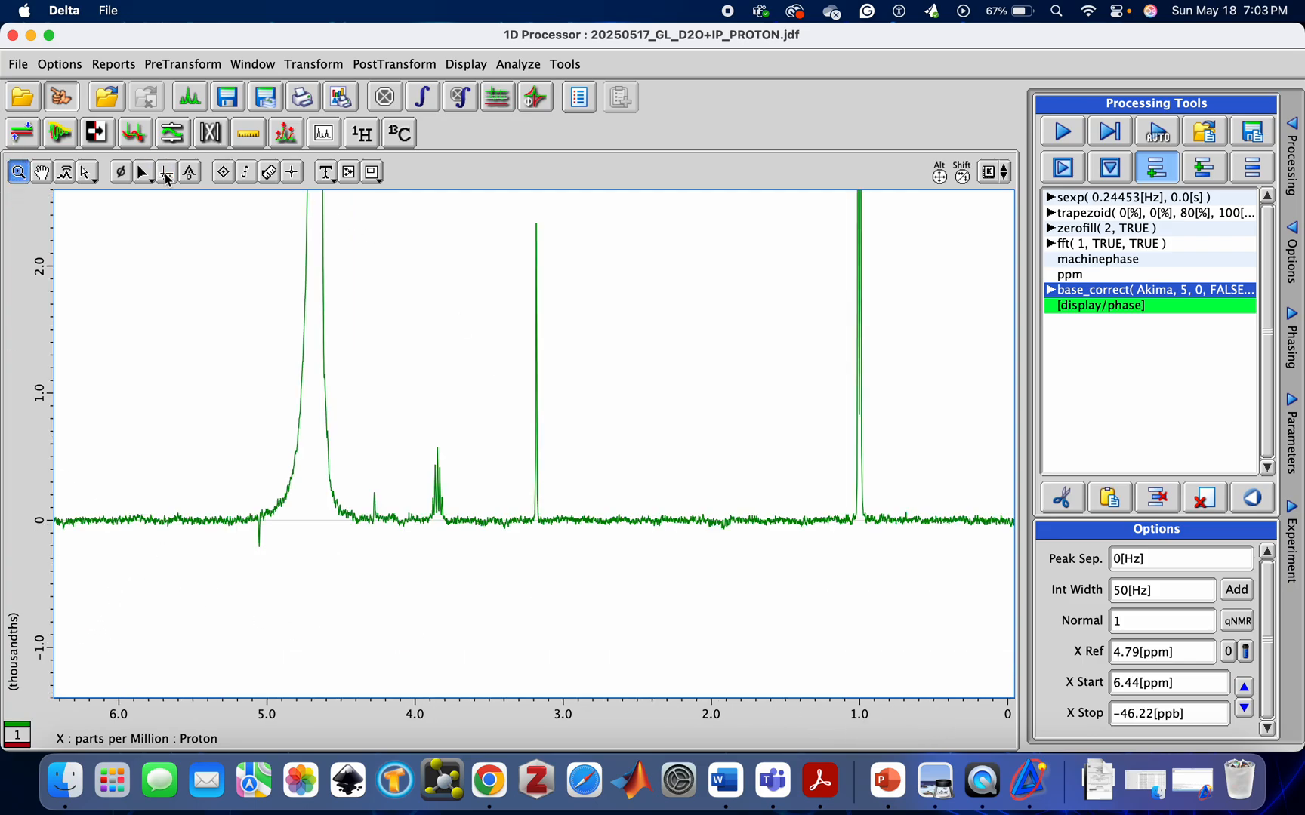
{"action": "left_click", "coordinate": [167, 174]}
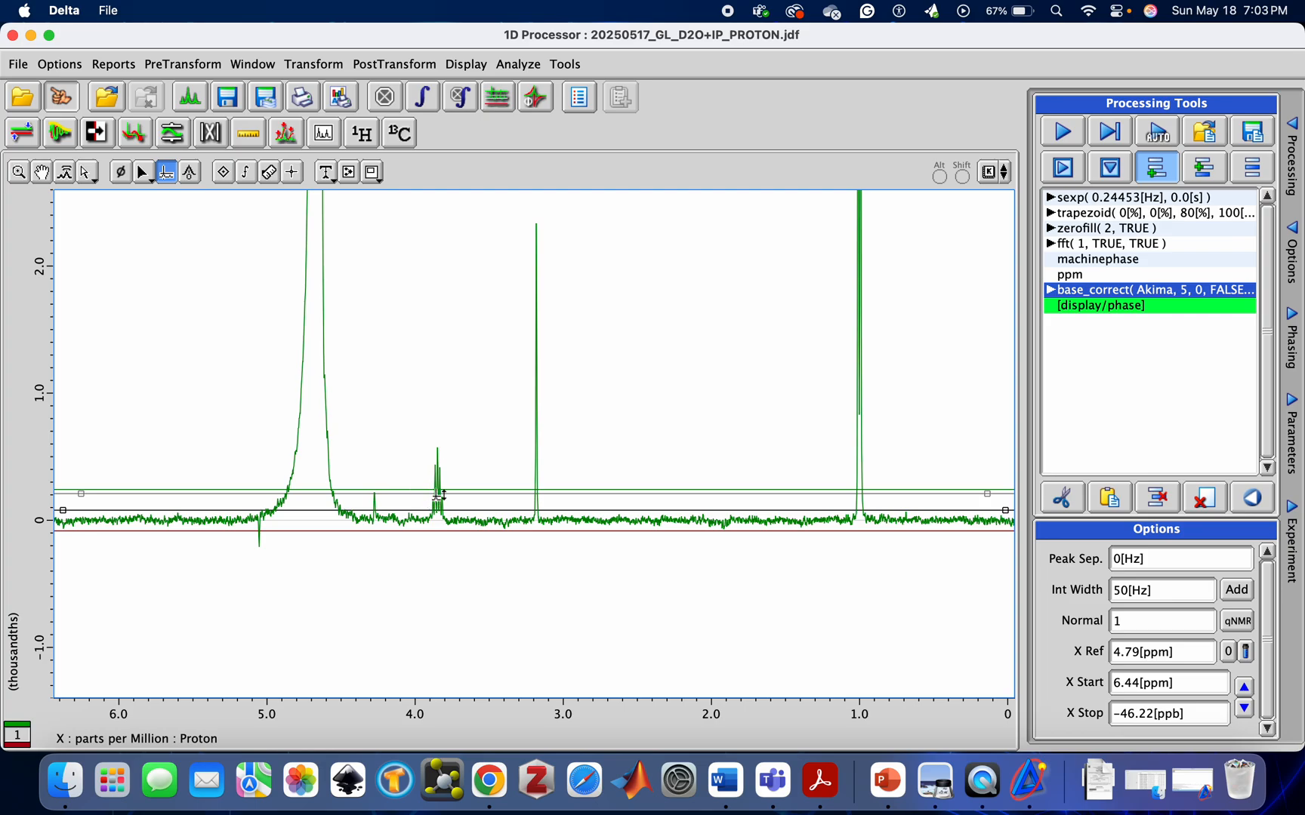
{"action": "left_click_drag", "start_coordinate": [416, 511], "coordinate": [413, 524]}
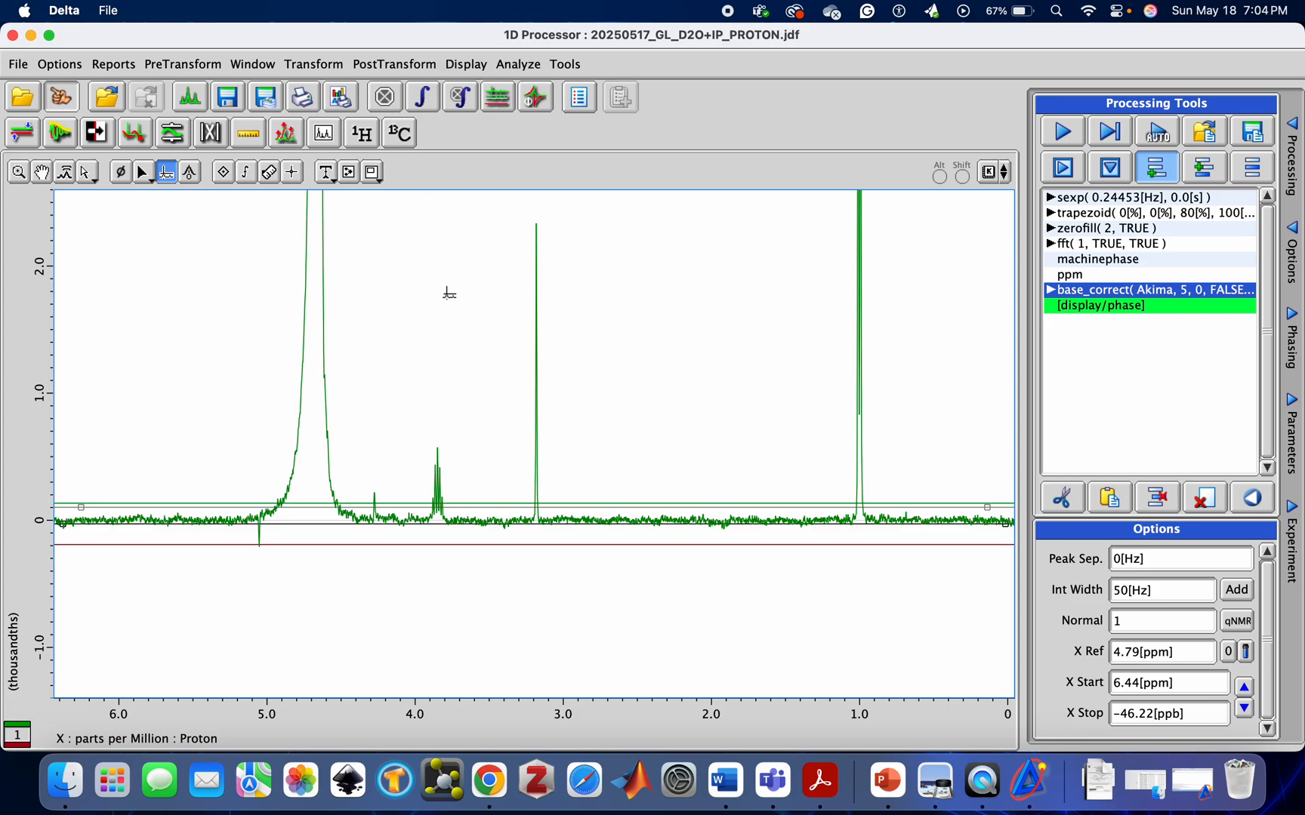
{"action": "left_click", "coordinate": [390, 98]}
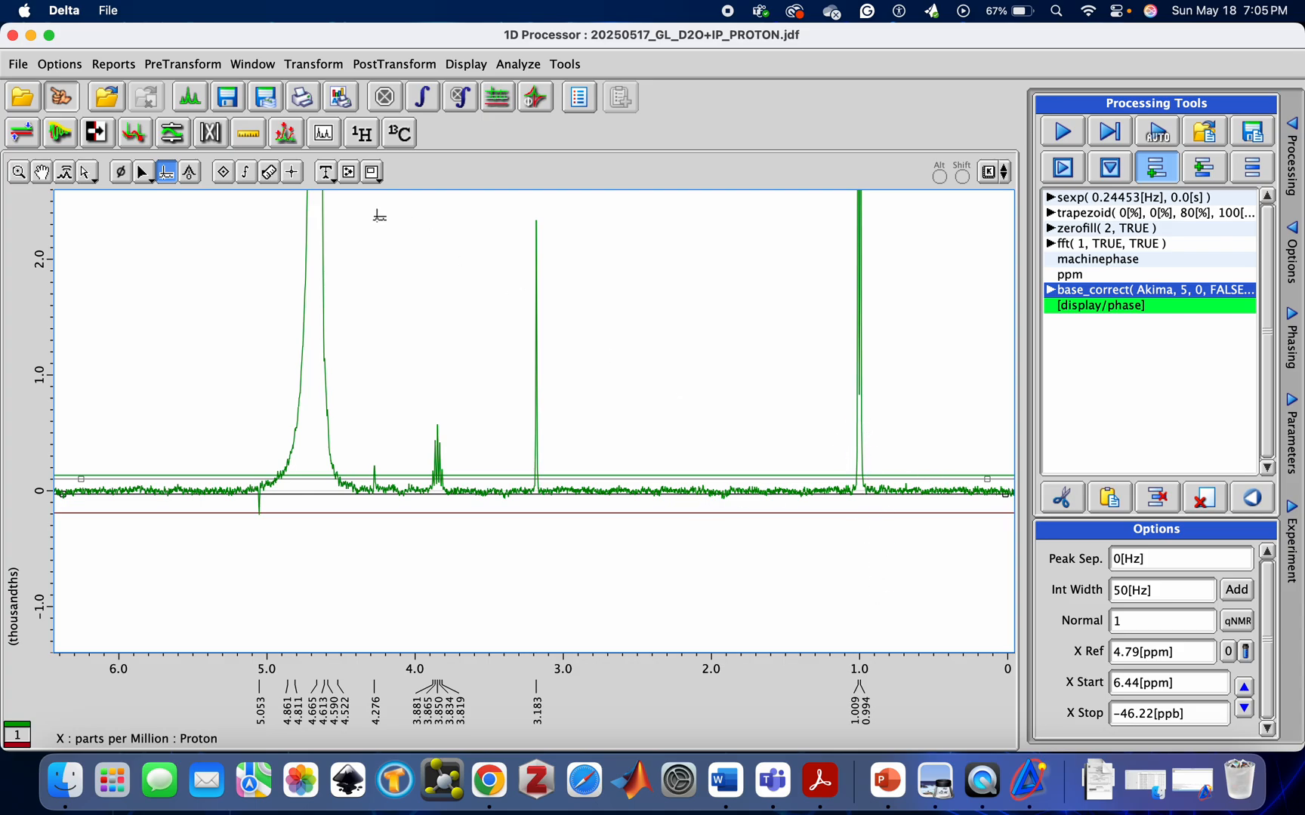
Step: Reference the large solvent peak near 4.69 ppm to 4.79 ppm
{"action": "left_click", "coordinate": [189, 175]}
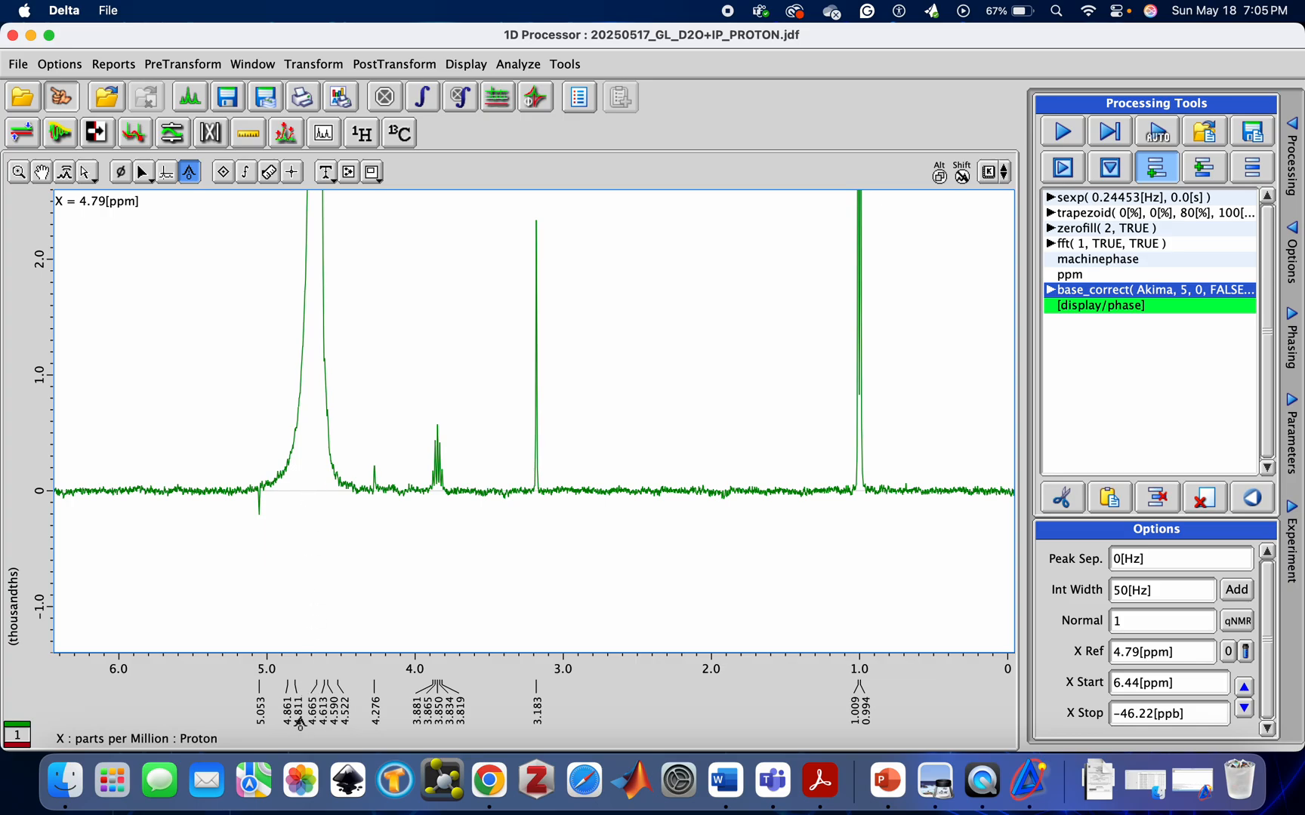
{"action": "left_click", "coordinate": [308, 487]}
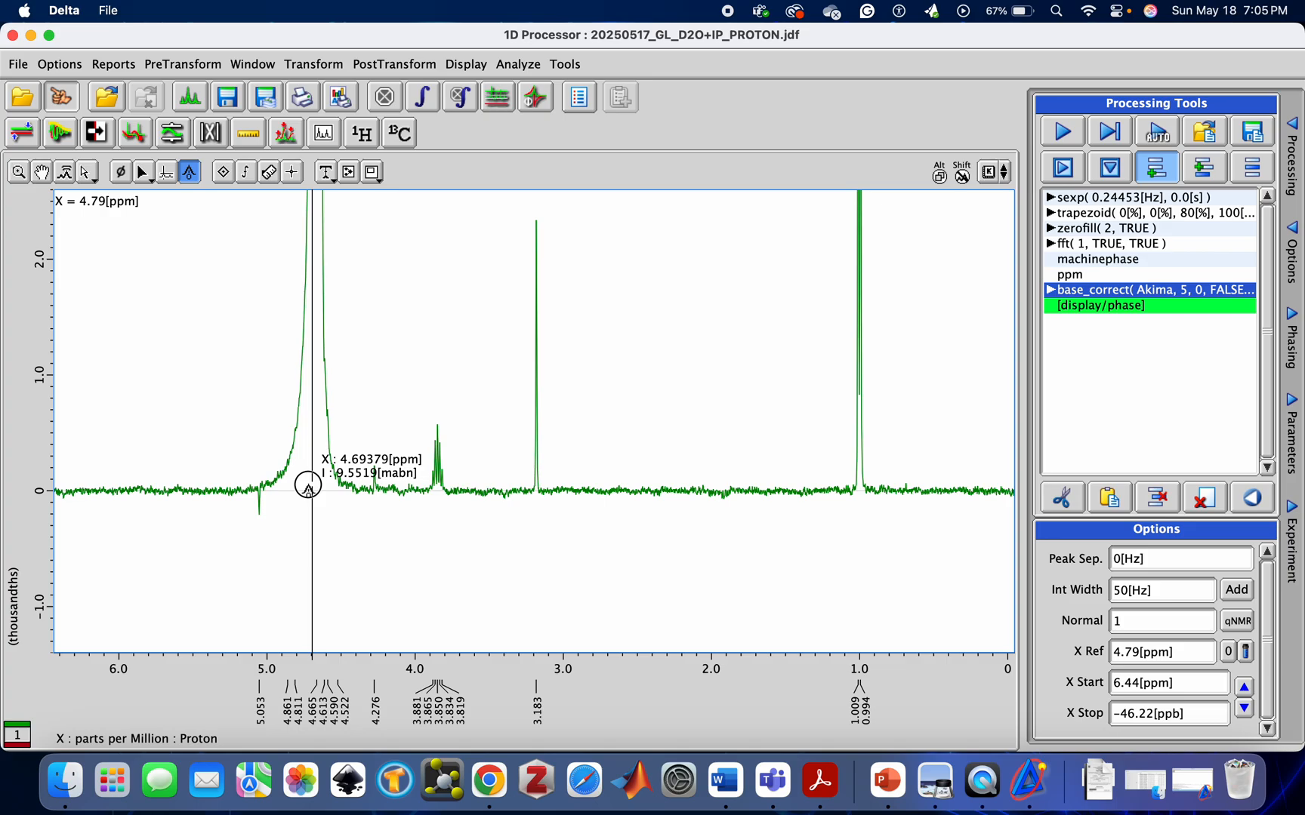
{"action": "left_click", "coordinate": [308, 487]}
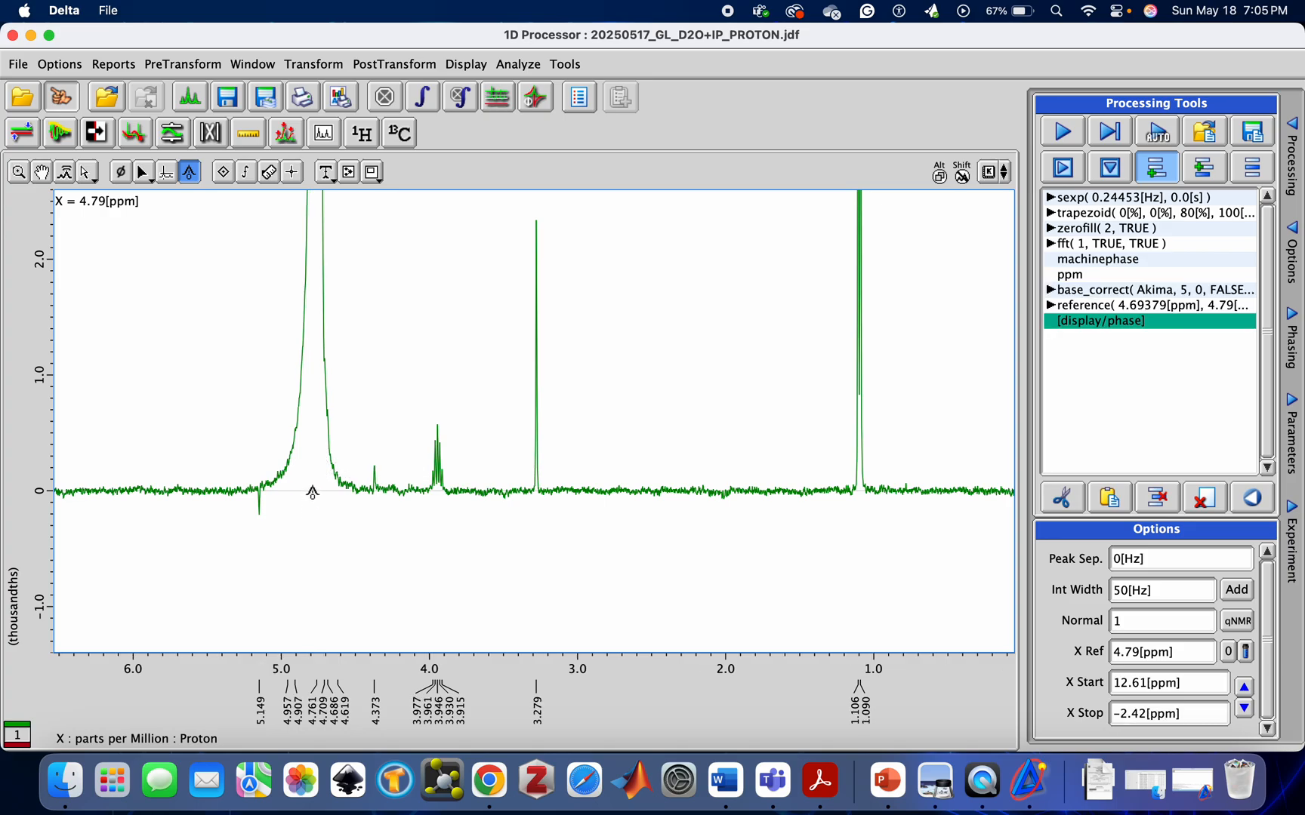
{"action": "left_click", "coordinate": [309, 487]}
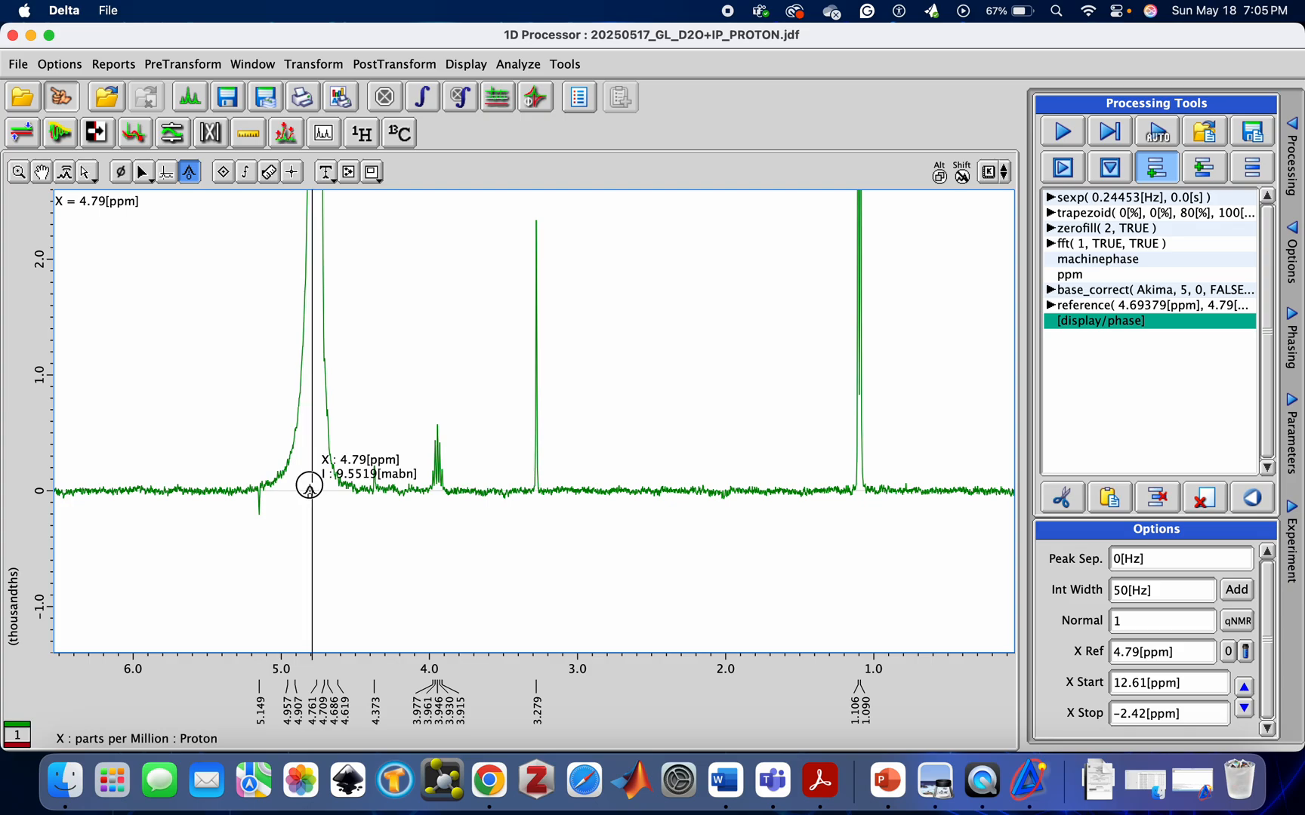
{"action": "left_click", "coordinate": [309, 487]}
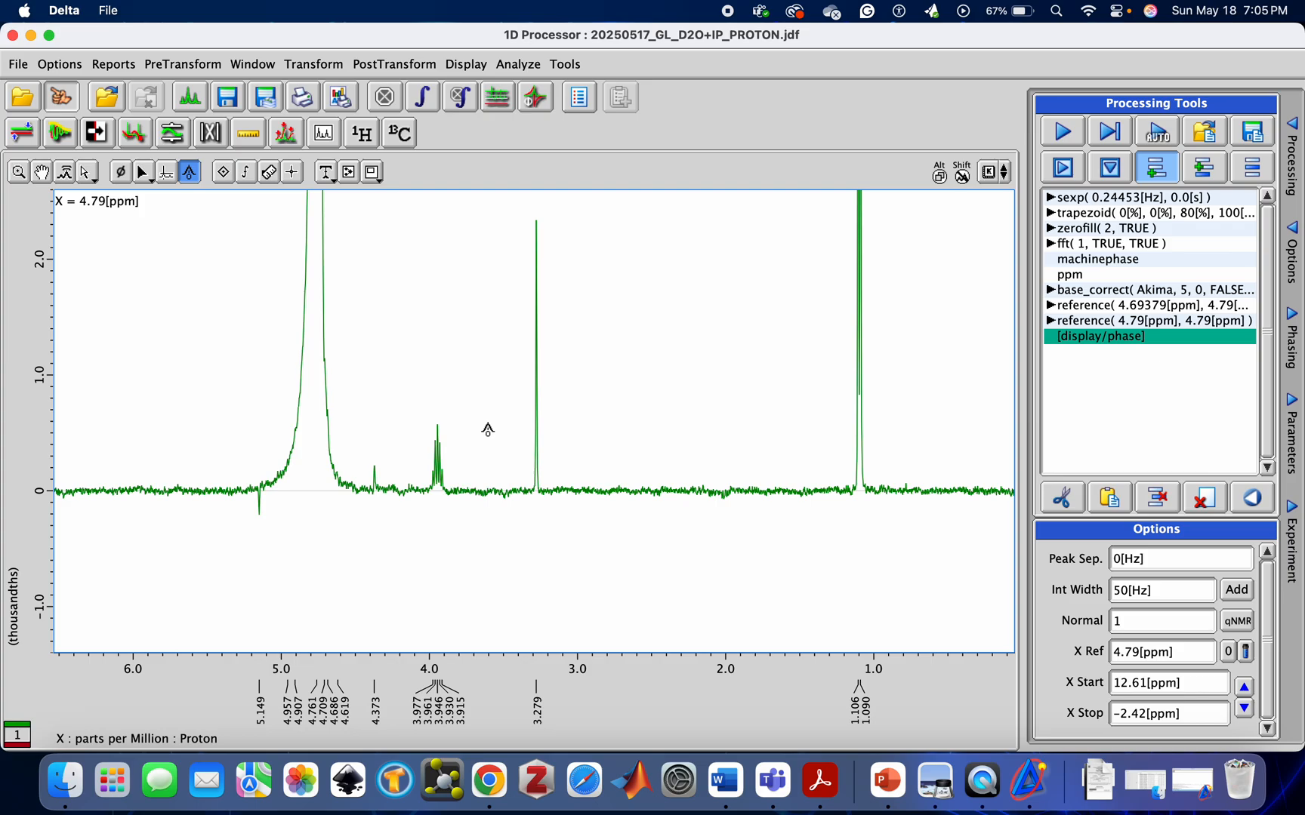
Step: Auto-integrate the whole spectrum and view the integrals at reduced vertical scale
{"action": "key", "text": "ctrl+z"}
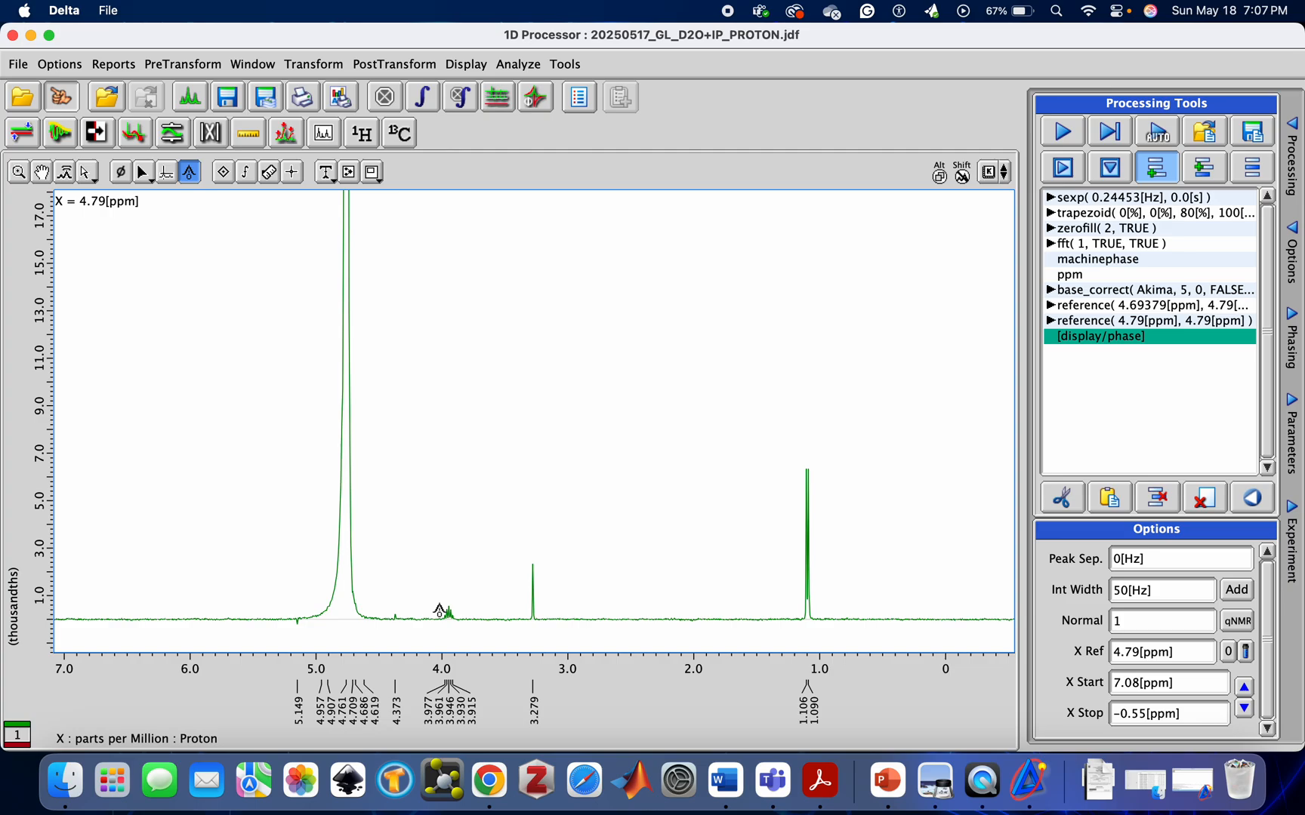
{"action": "left_click", "coordinate": [424, 98]}
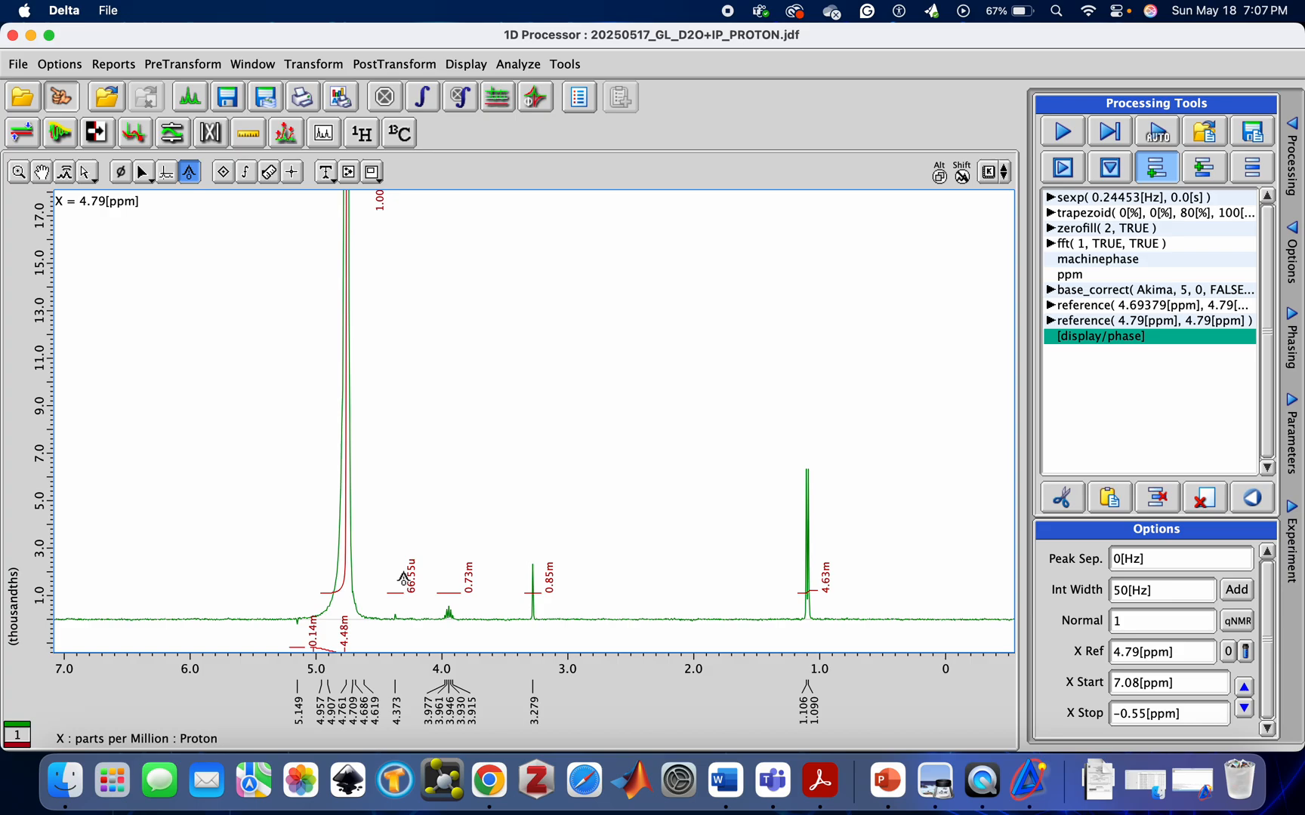
{"action": "left_click", "coordinate": [20, 172]}
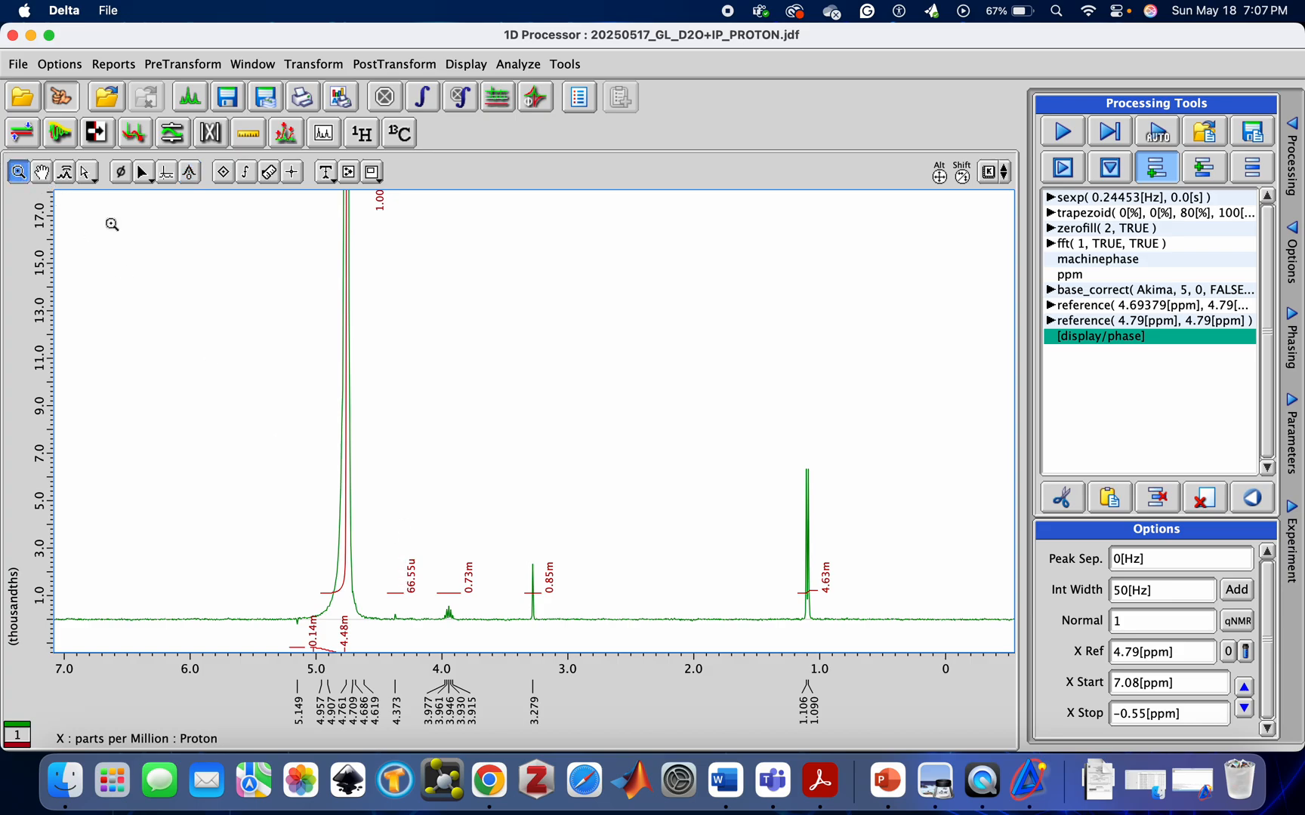
{"action": "scroll", "coordinate": [454, 491], "scroll_direction": "down", "scroll_amount": 10}
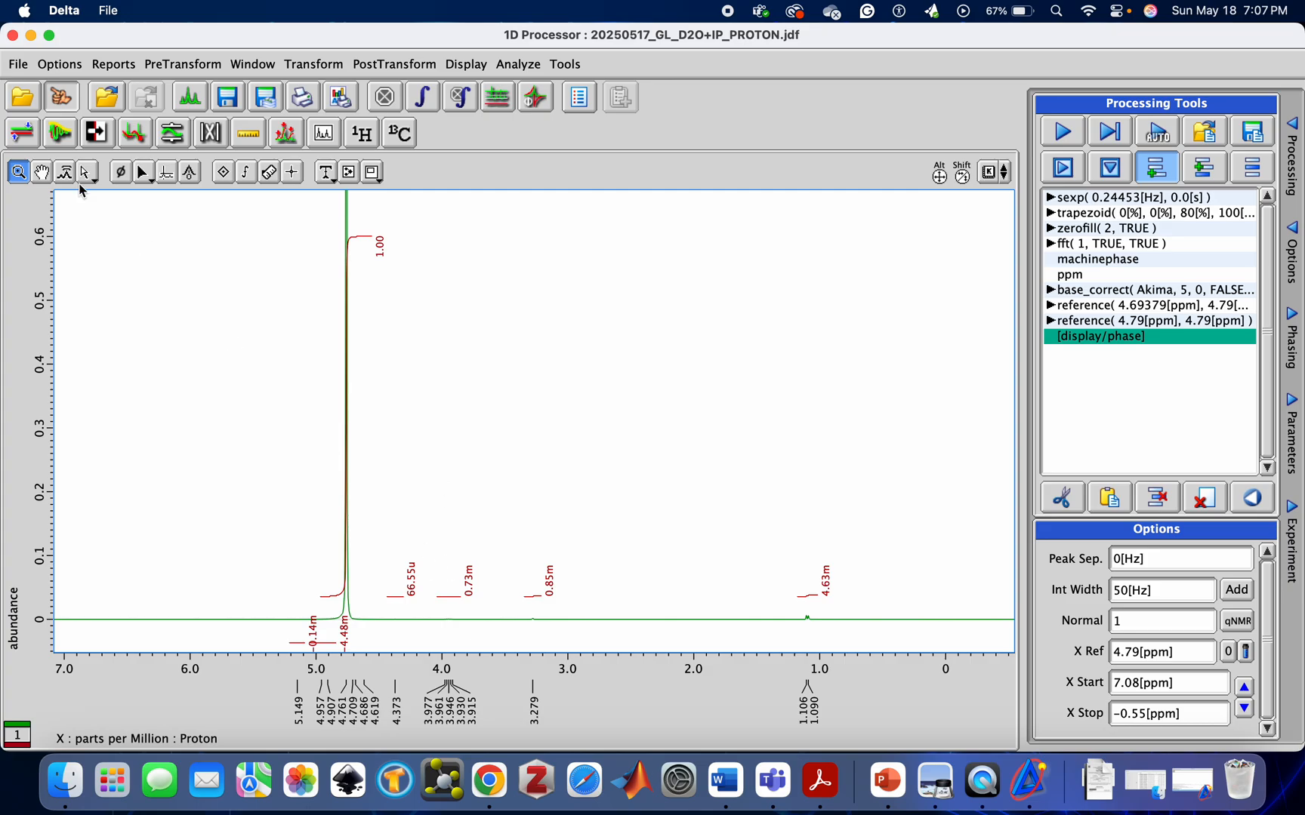
Step: Select all peak labels and integrals on the spectrum and delete them
{"action": "left_click", "coordinate": [89, 172]}
{"action": "key", "text": "super+a"}
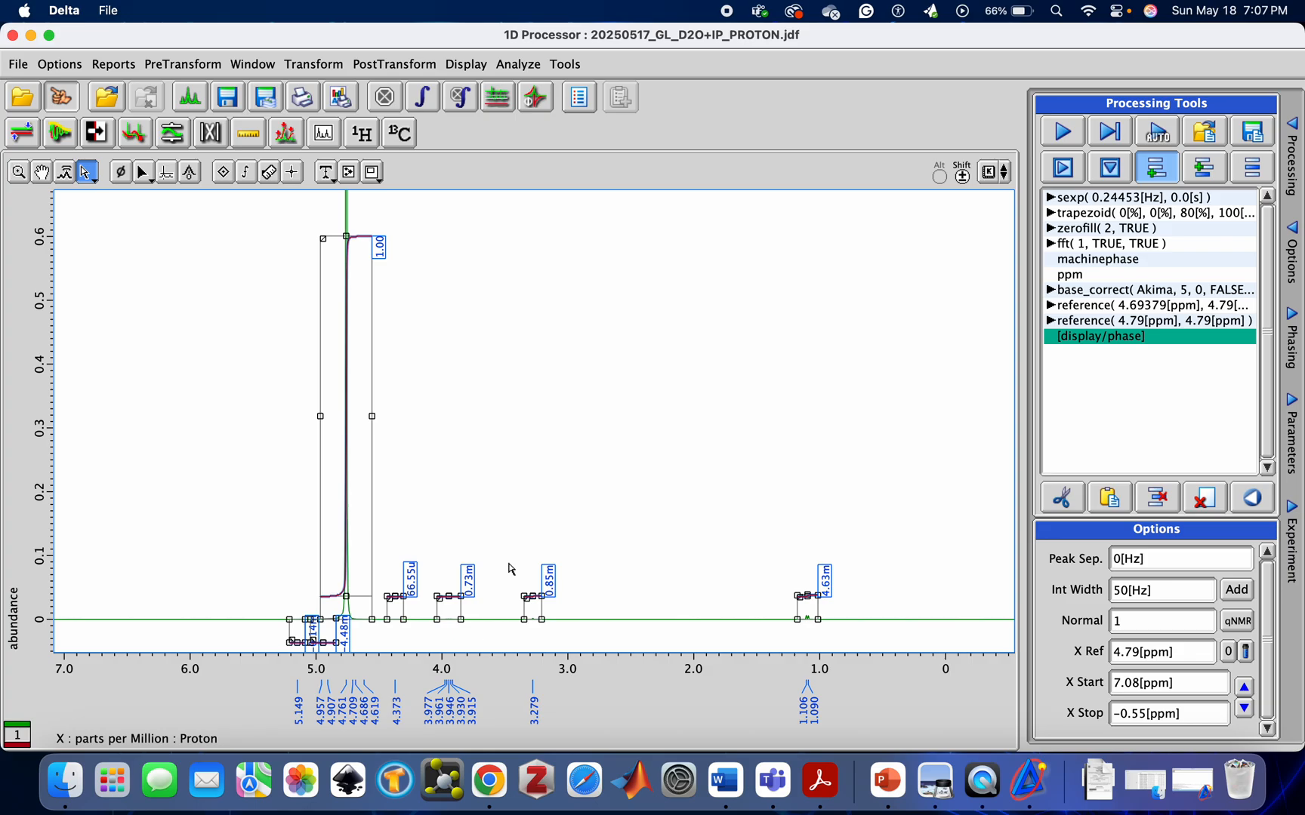
{"action": "key", "text": "Delete"}
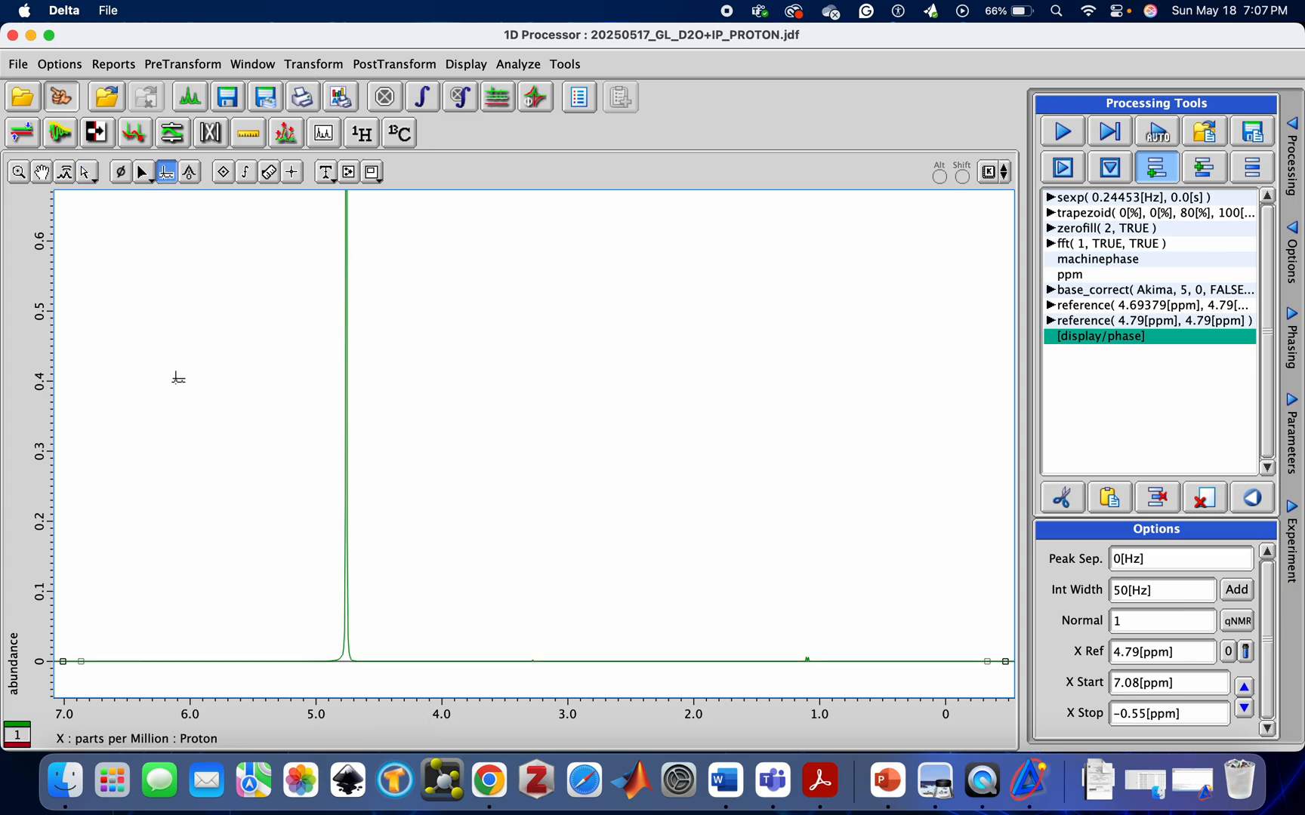
Step: Limit the display to about 5.7 to 0 ppm and raise the amplitude gain to bring out the small peaks
{"action": "left_click", "coordinate": [18, 173]}
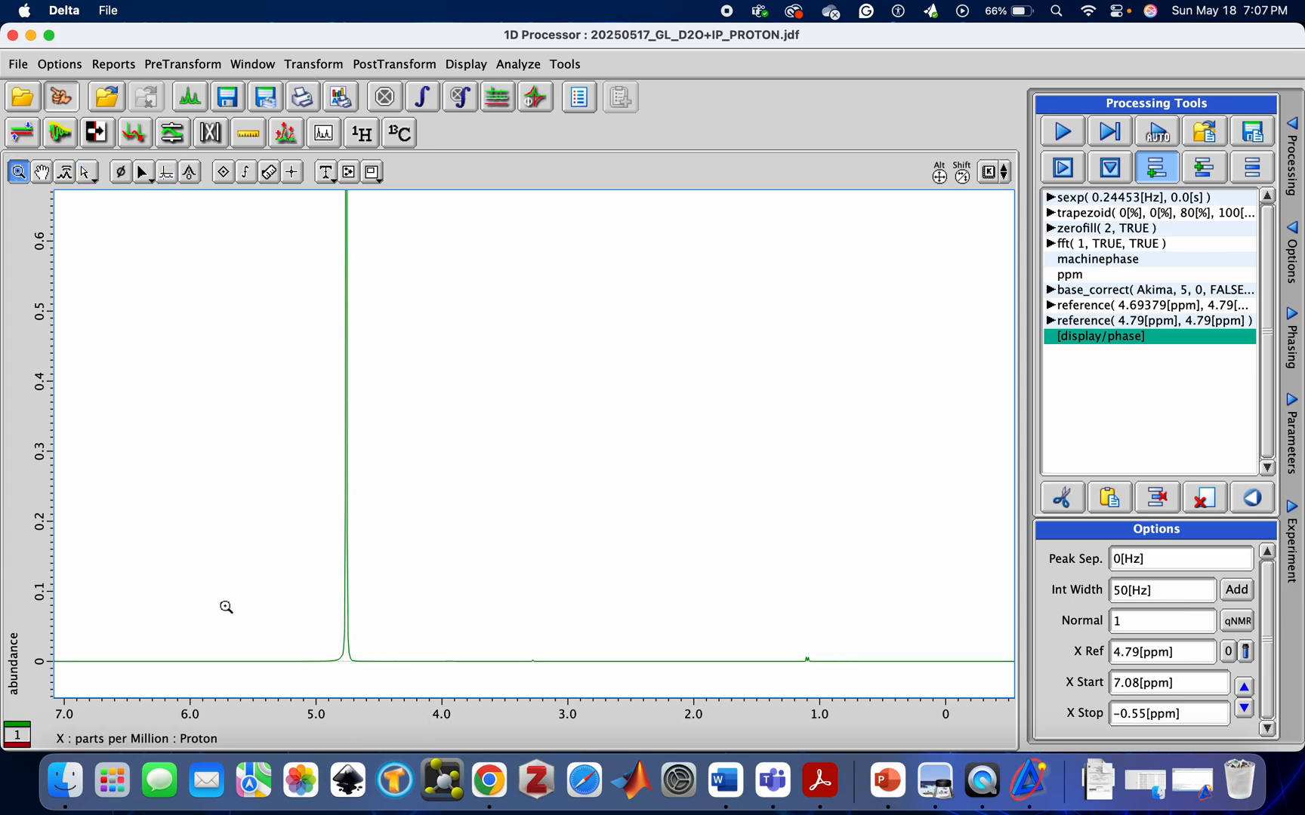
{"action": "left_click_drag", "start_coordinate": [225, 605], "coordinate": [944, 702]}
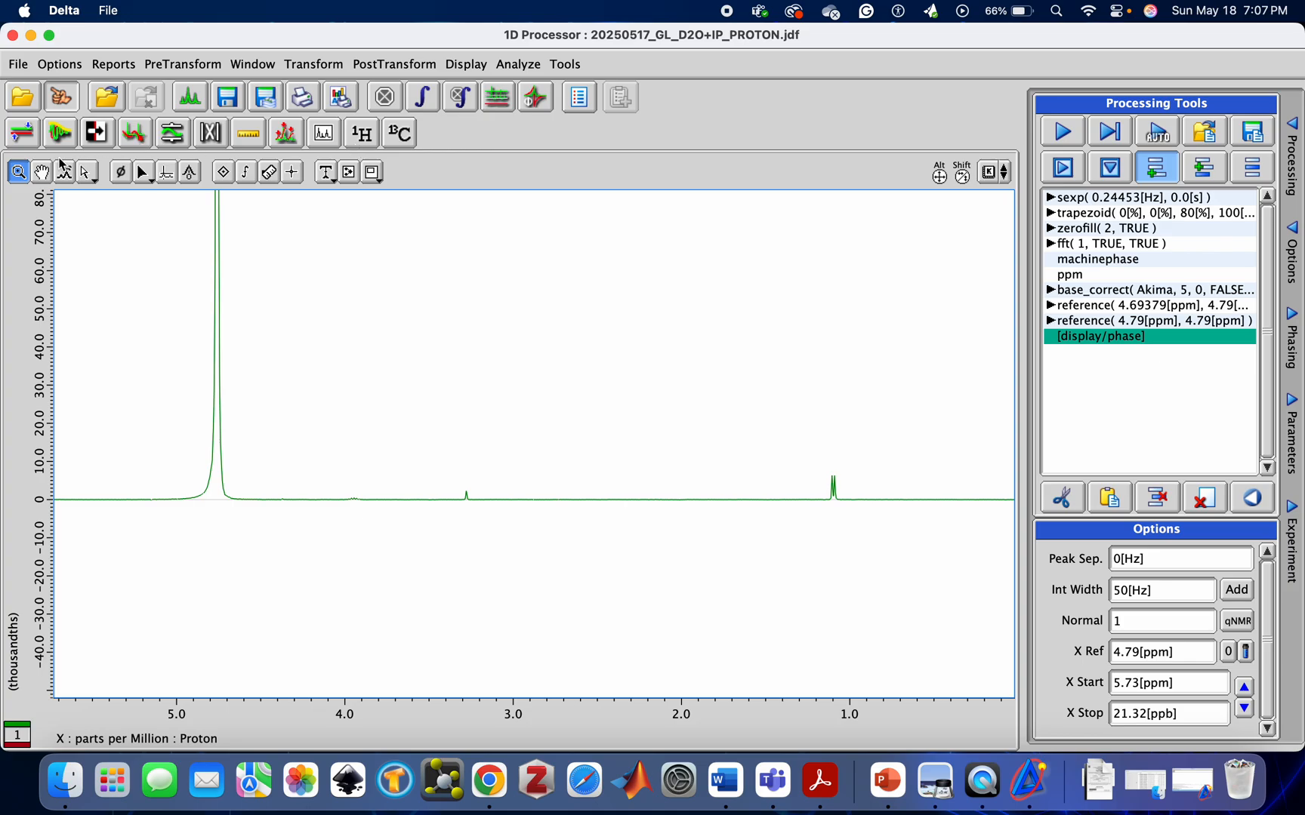
{"action": "left_click", "coordinate": [65, 172]}
{"action": "left_click_drag", "start_coordinate": [389, 405], "coordinate": [403, 117]}
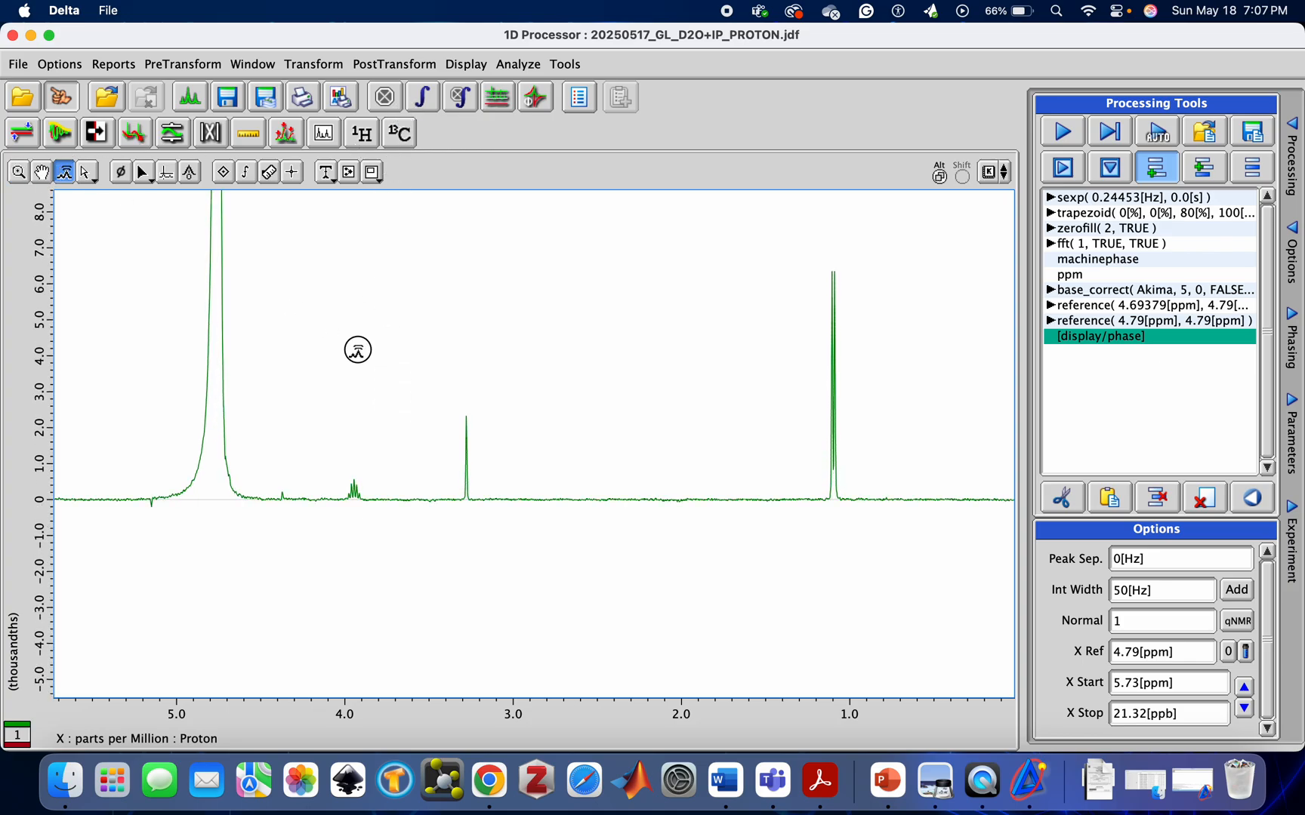
{"action": "left_click_drag", "start_coordinate": [358, 350], "coordinate": [362, 234]}
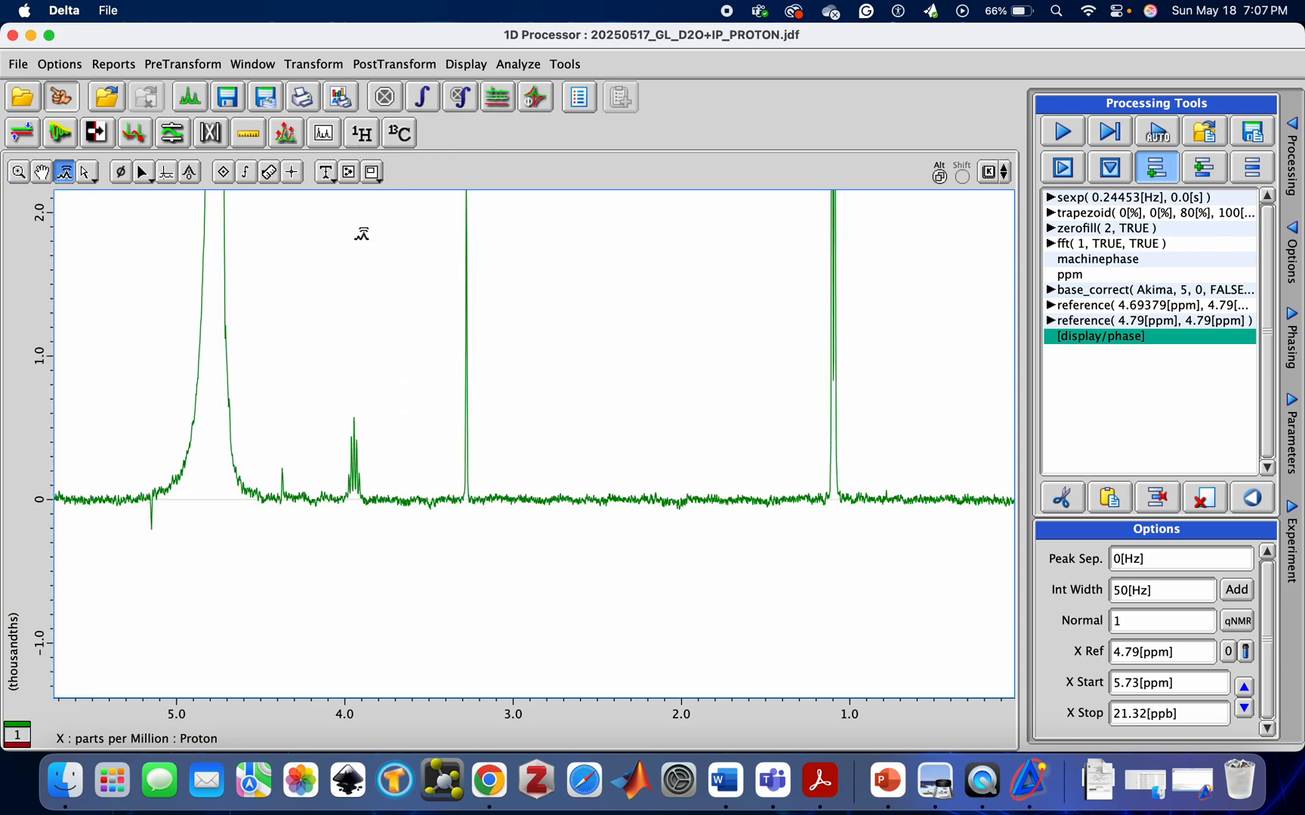
Step: Pick the peaks above the existing threshold and auto-integrate the spectrum
{"action": "left_click", "coordinate": [167, 172]}
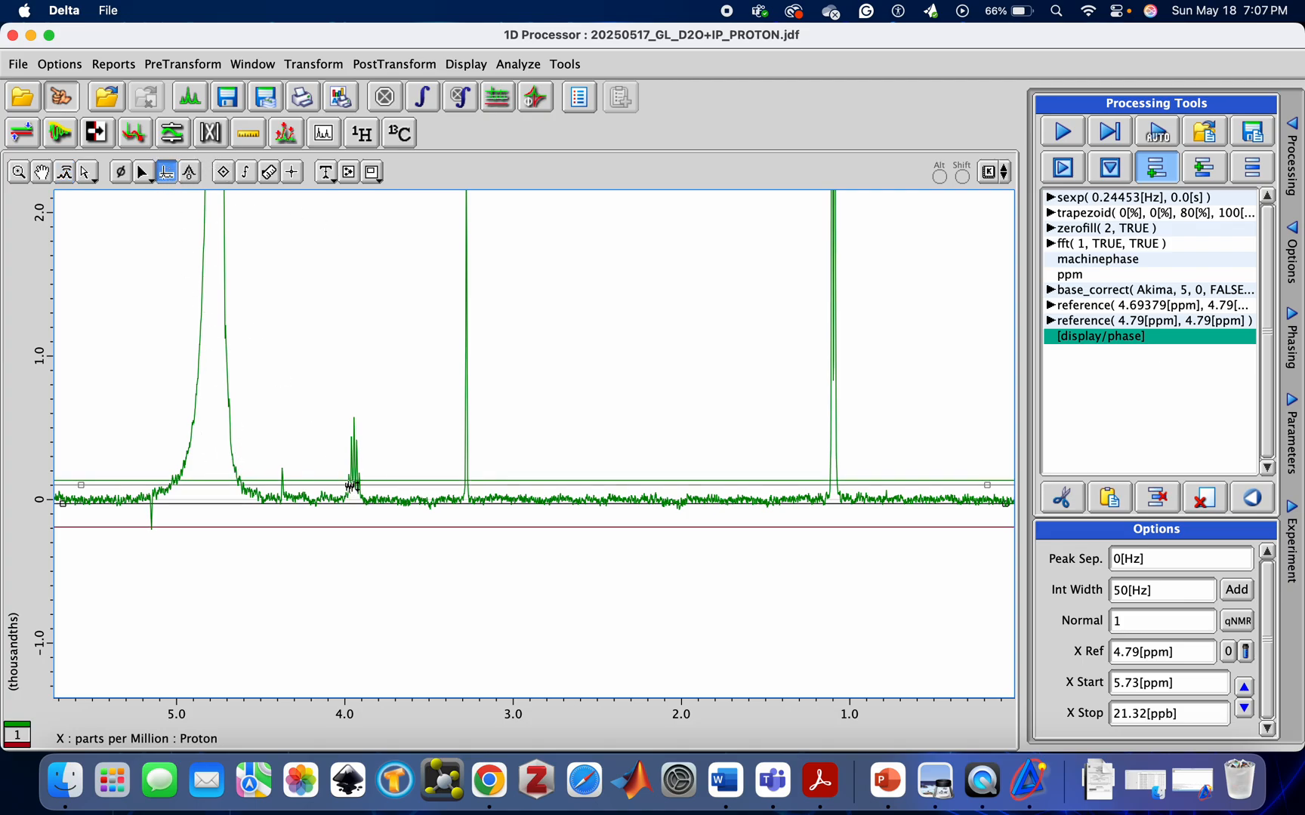
{"action": "left_click", "coordinate": [389, 103]}
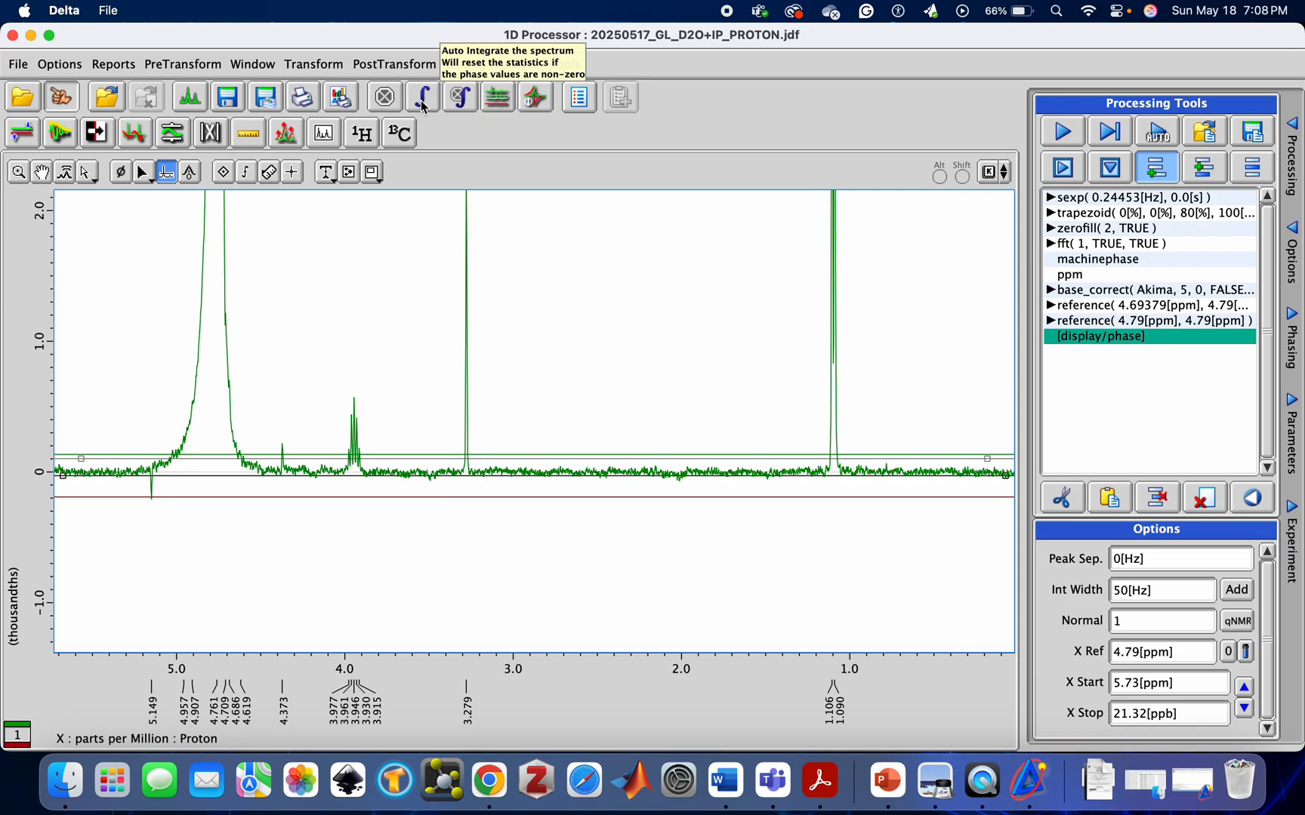
{"action": "left_click", "coordinate": [422, 105]}
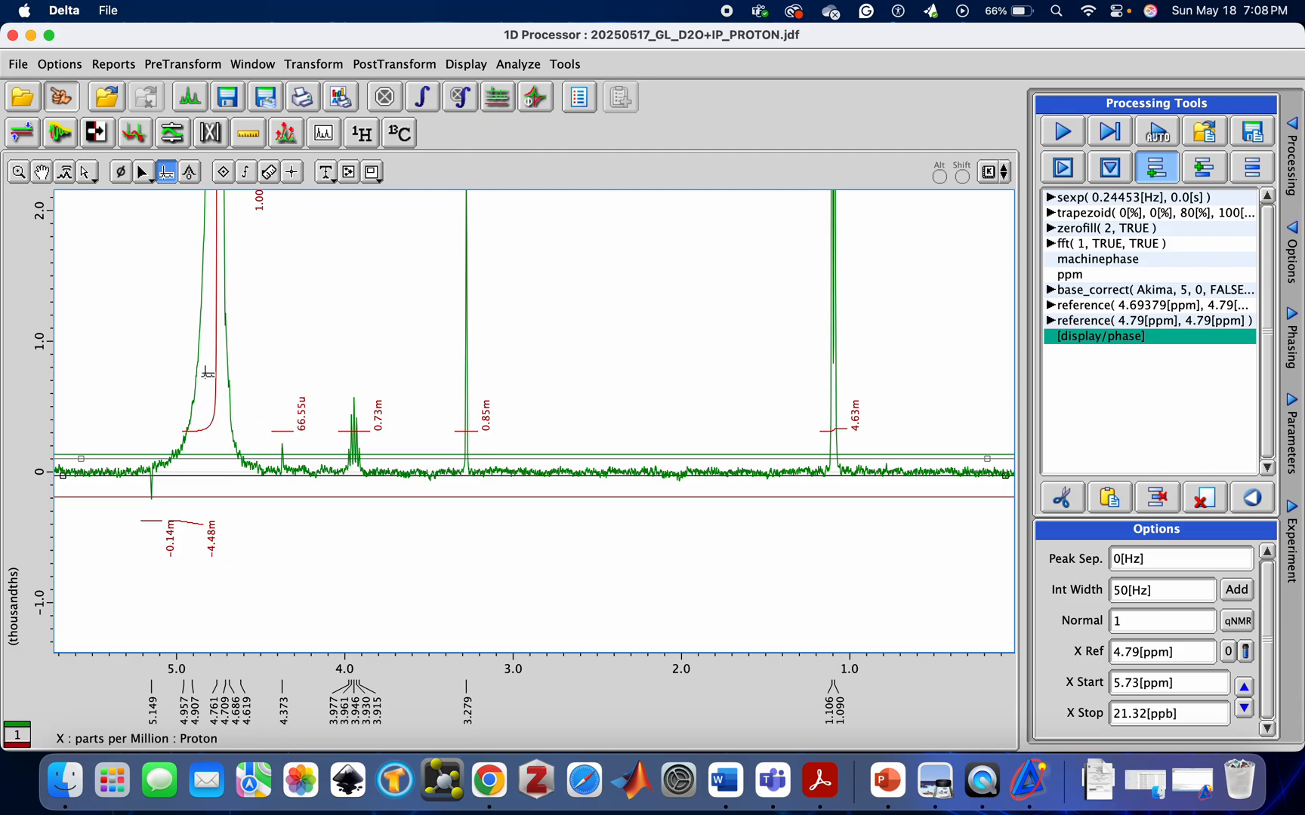
Step: Clear every automatic integral and peak label from the zoomed spectrum
{"action": "left_click", "coordinate": [88, 173]}
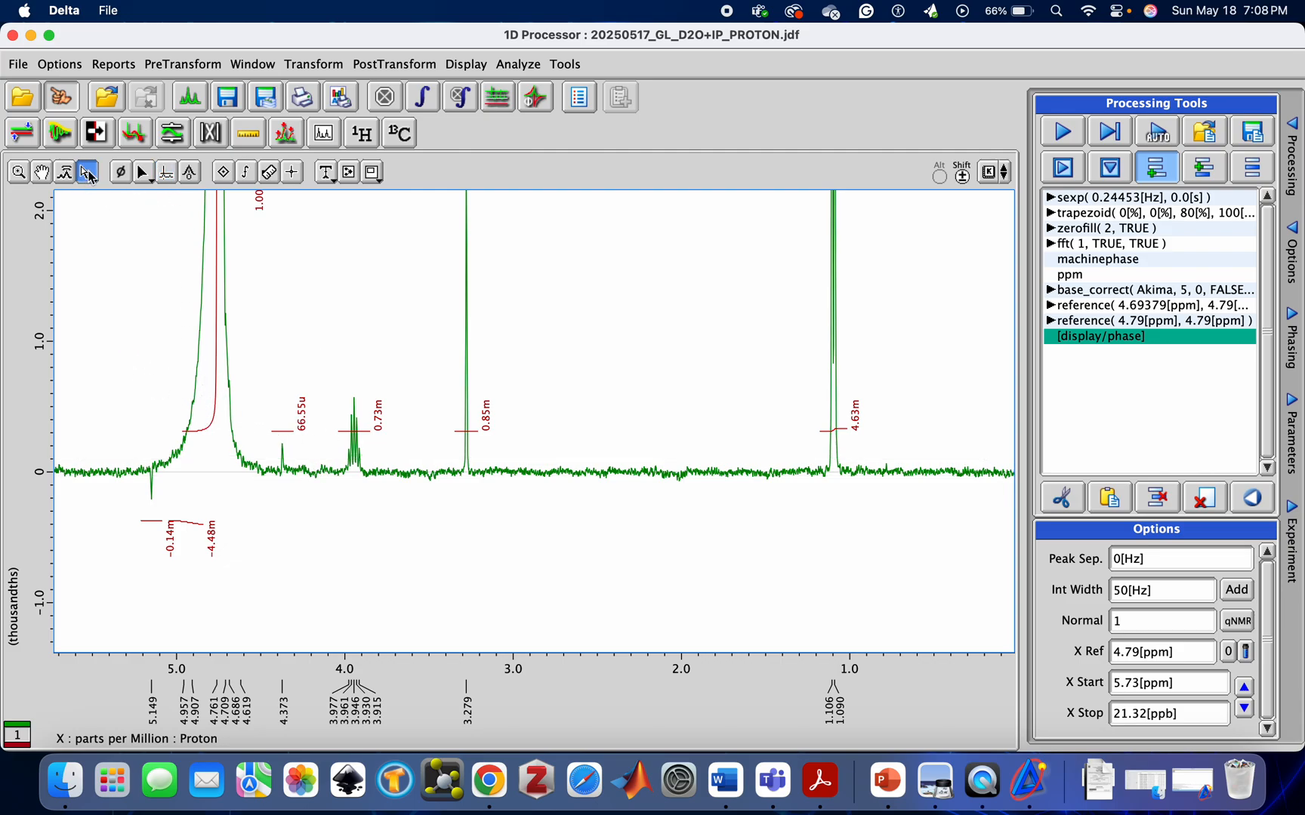
{"action": "key", "text": "super+a"}
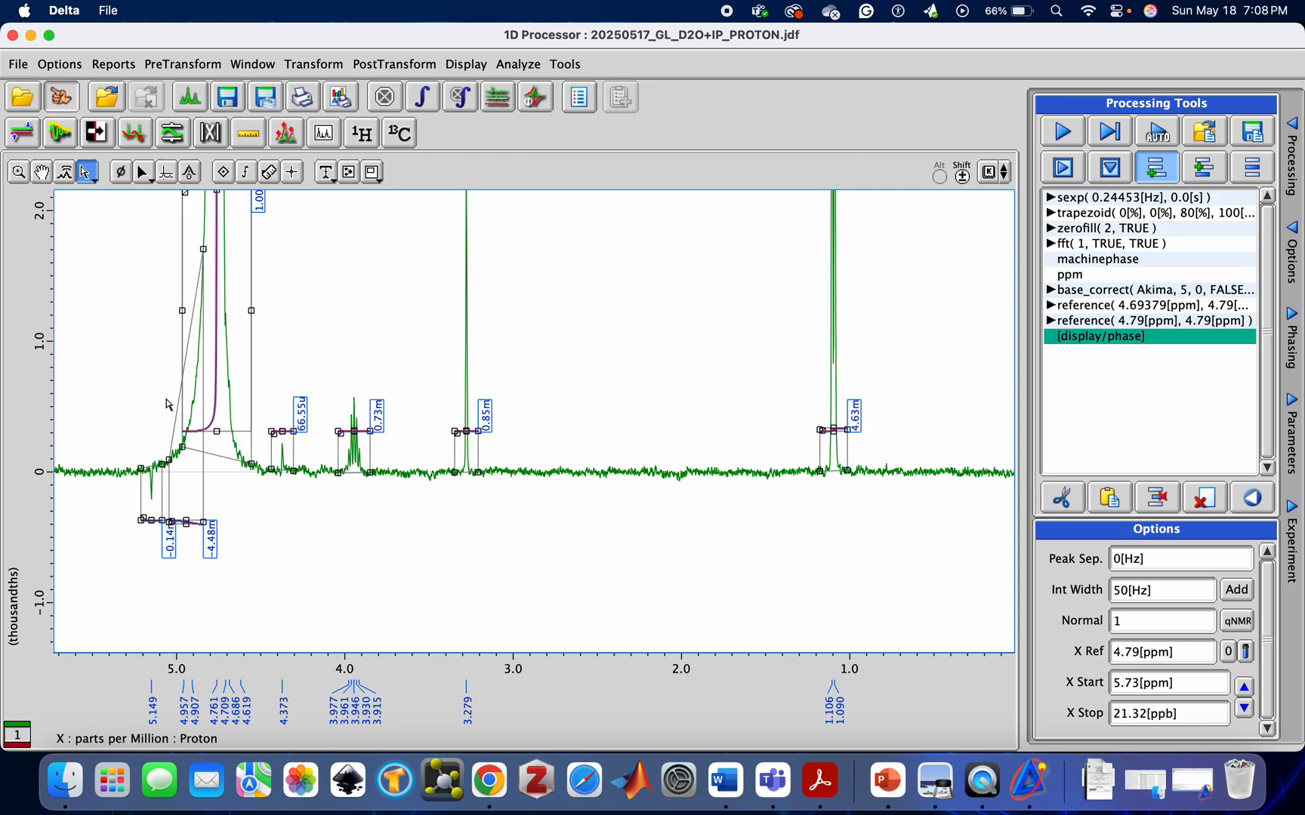
{"action": "key", "text": "Delete"}
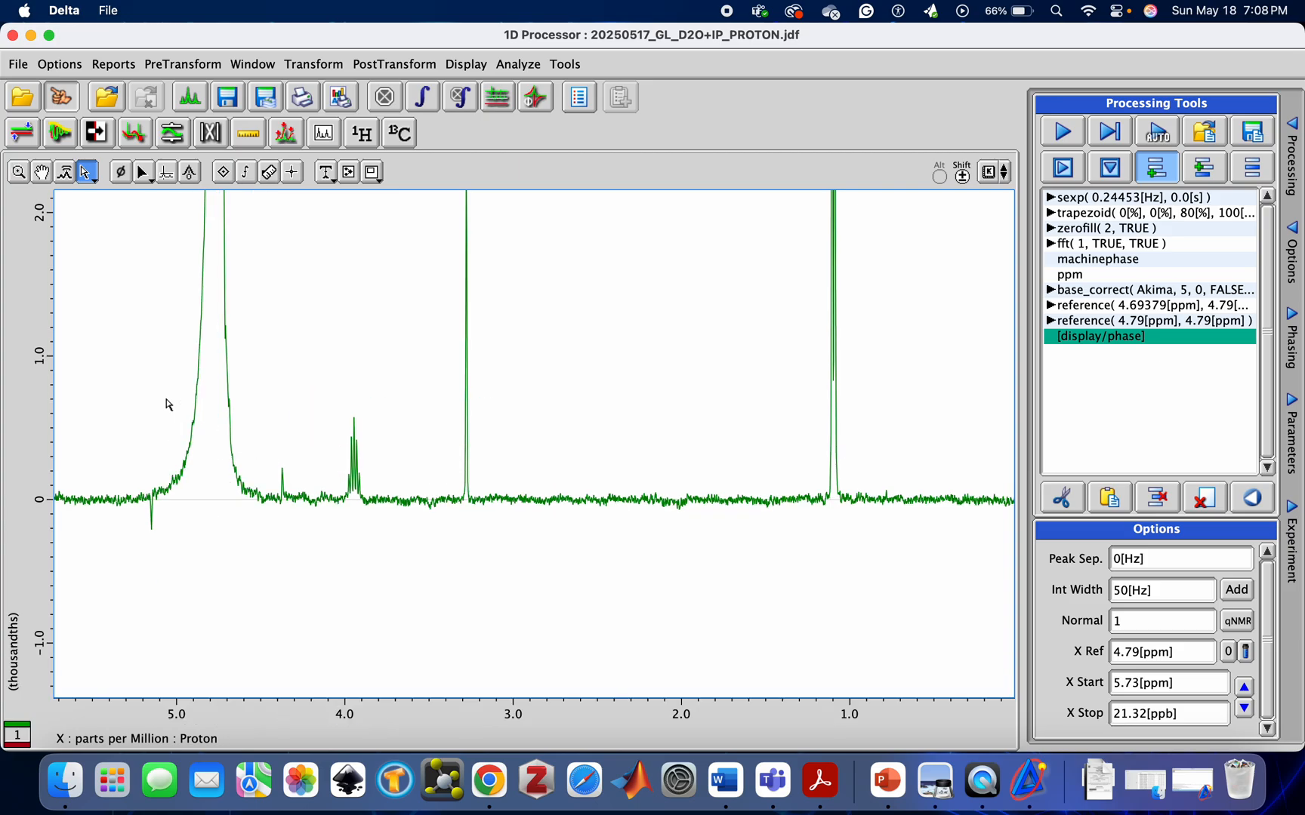
Step: Pick the peaks above the threshold and manually integrate the multiplet near 3.95 ppm, from about 4.02 to 3.86 ppm
{"action": "left_click", "coordinate": [168, 174]}
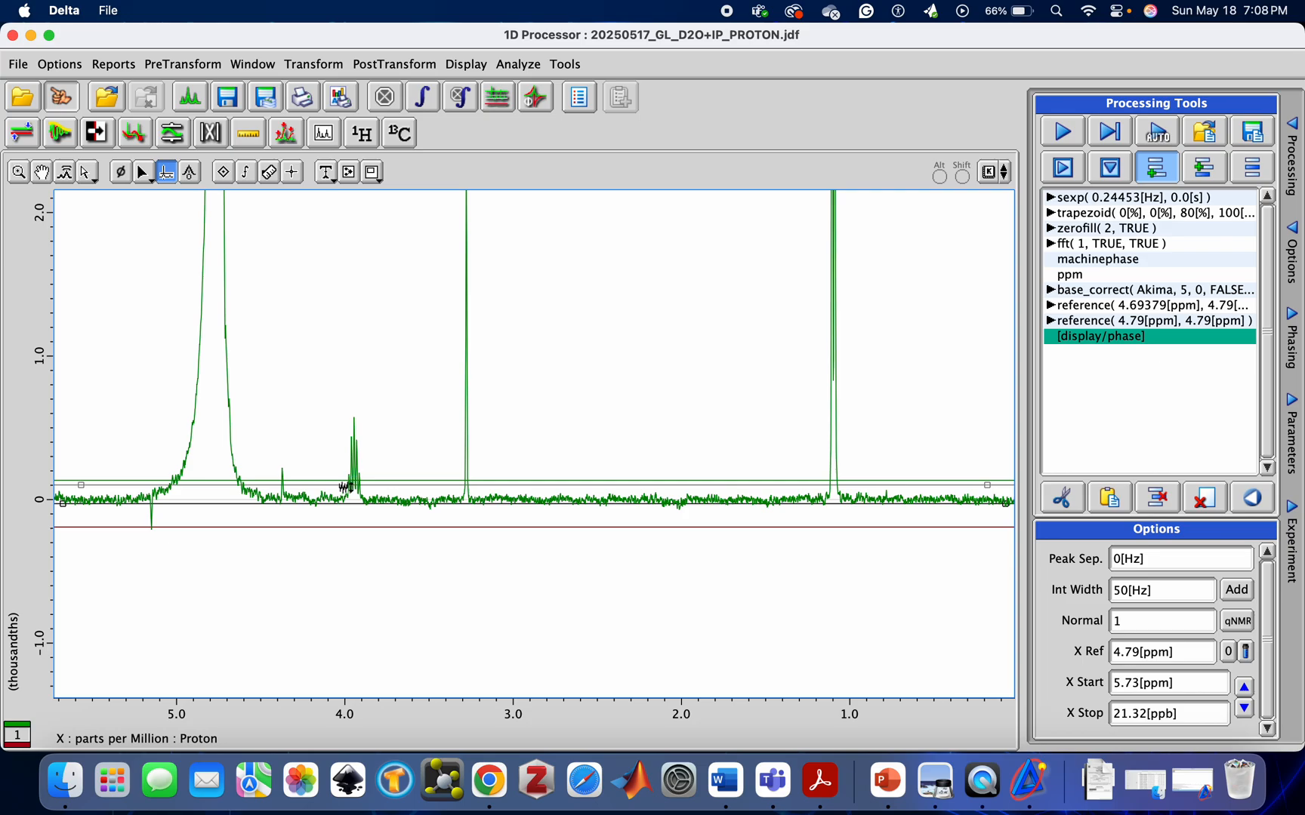
{"action": "left_click", "coordinate": [385, 96]}
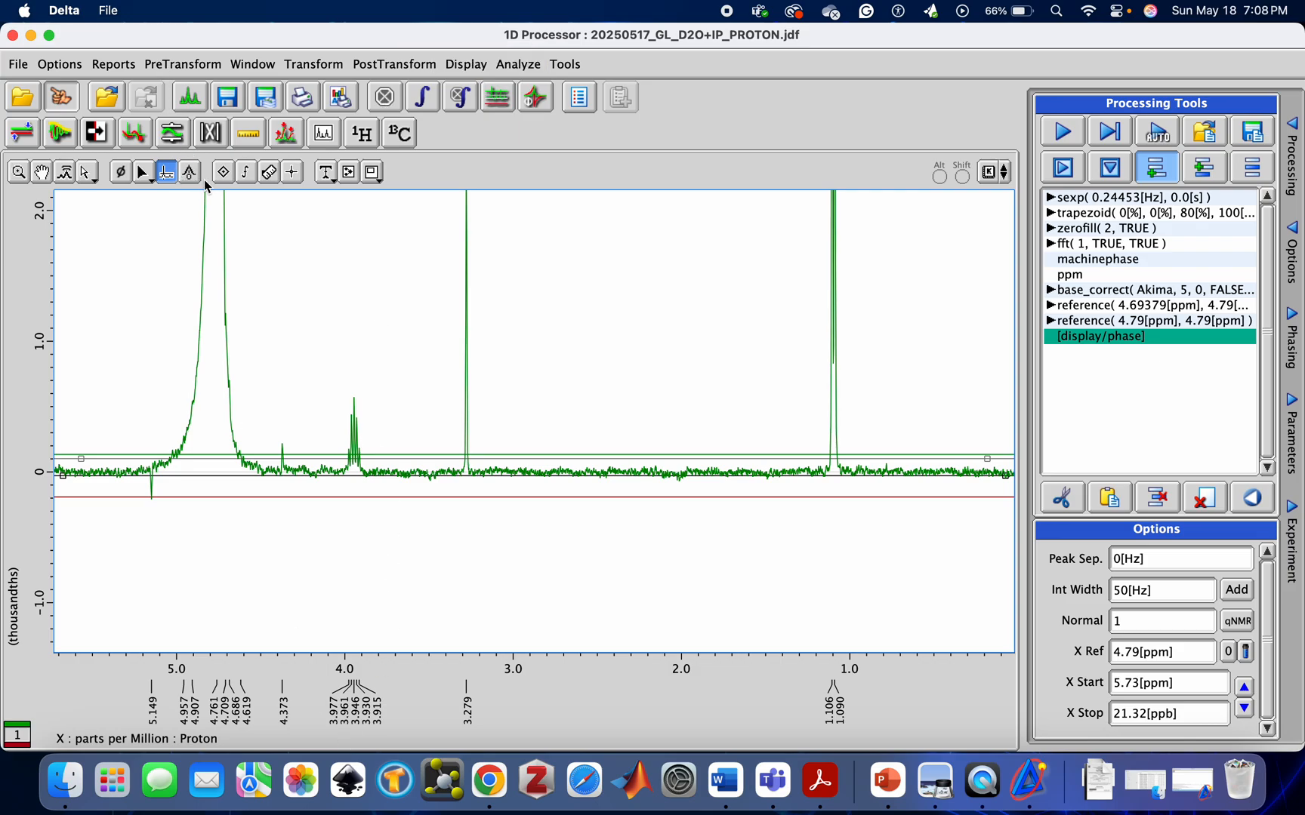
{"action": "left_click", "coordinate": [244, 176]}
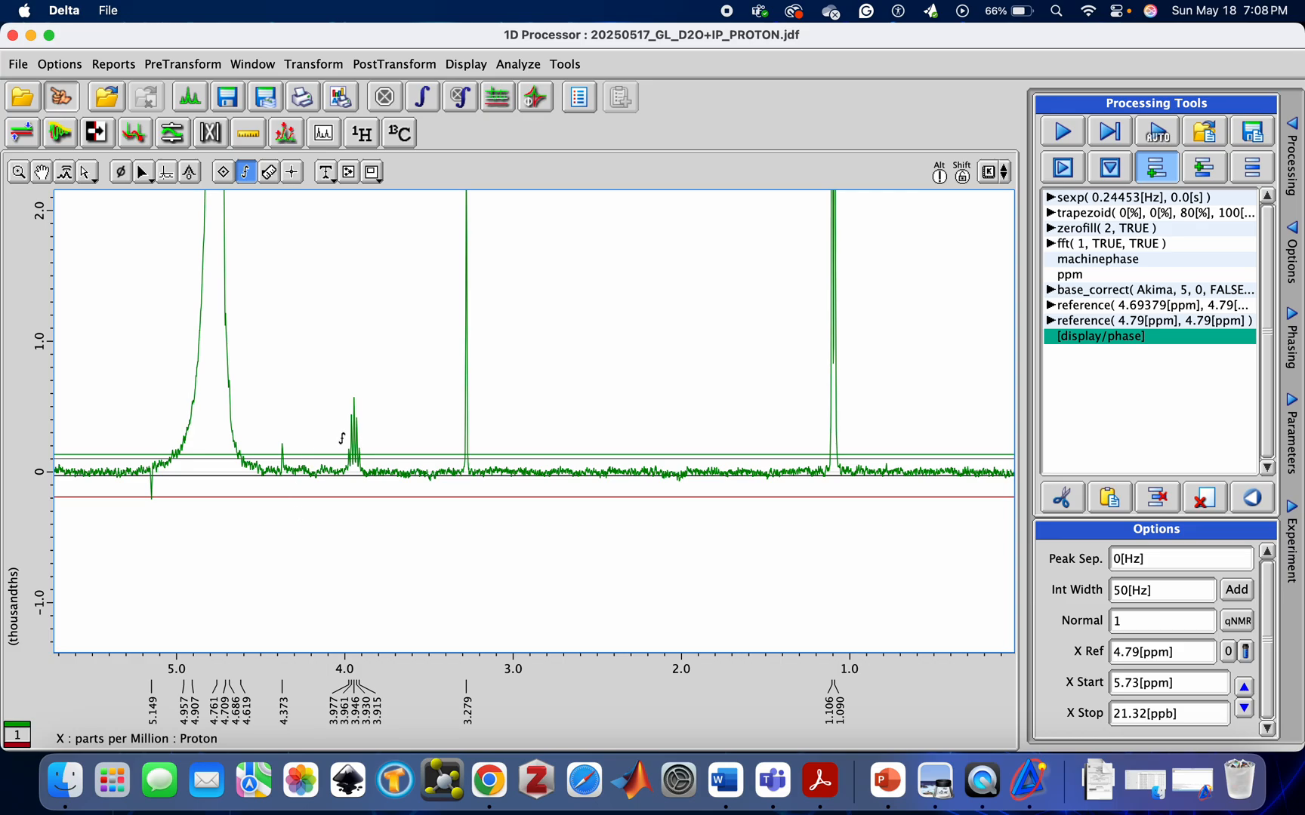
{"action": "left_click_drag", "start_coordinate": [341, 437], "coordinate": [368, 475]}
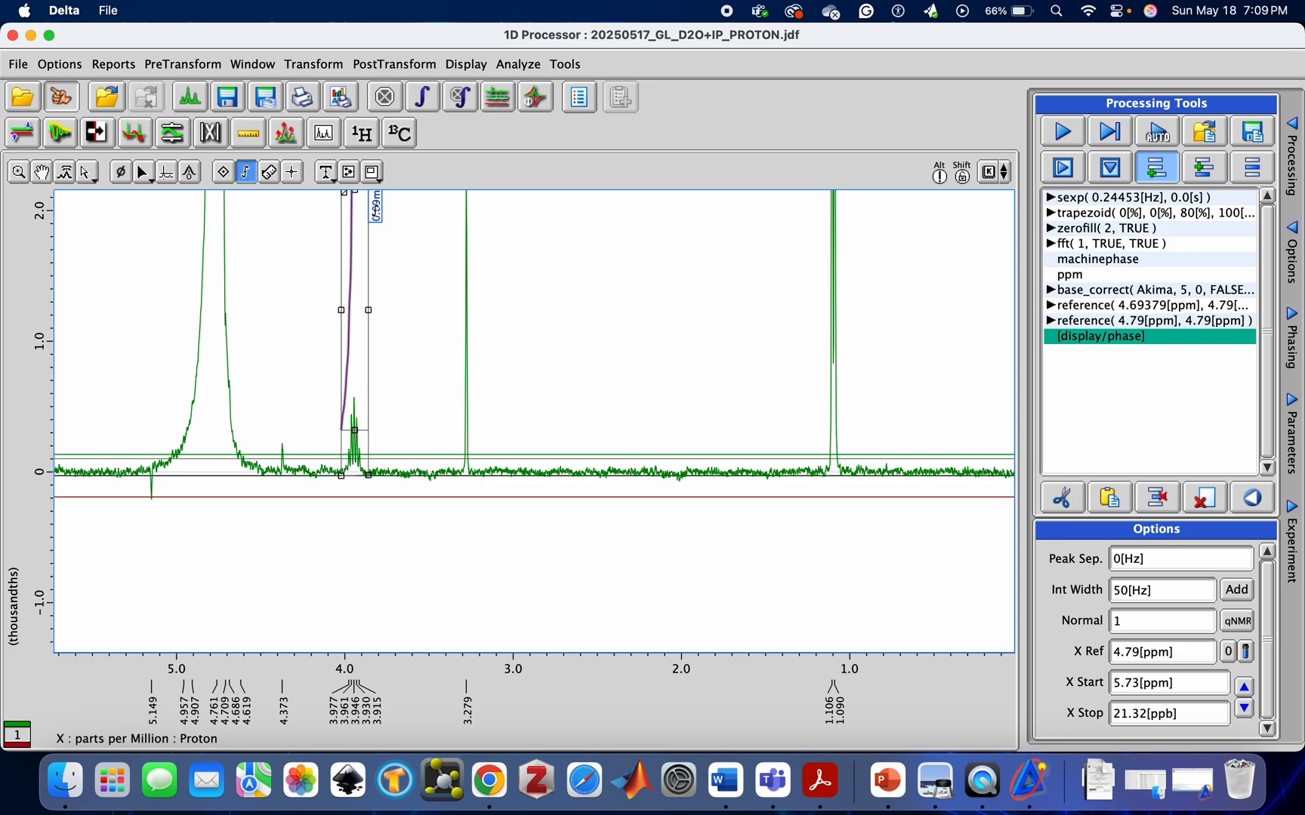
Step: Select the integral of the multiplet near 3.95 ppm and normalize it to 1
{"action": "left_click", "coordinate": [376, 208]}
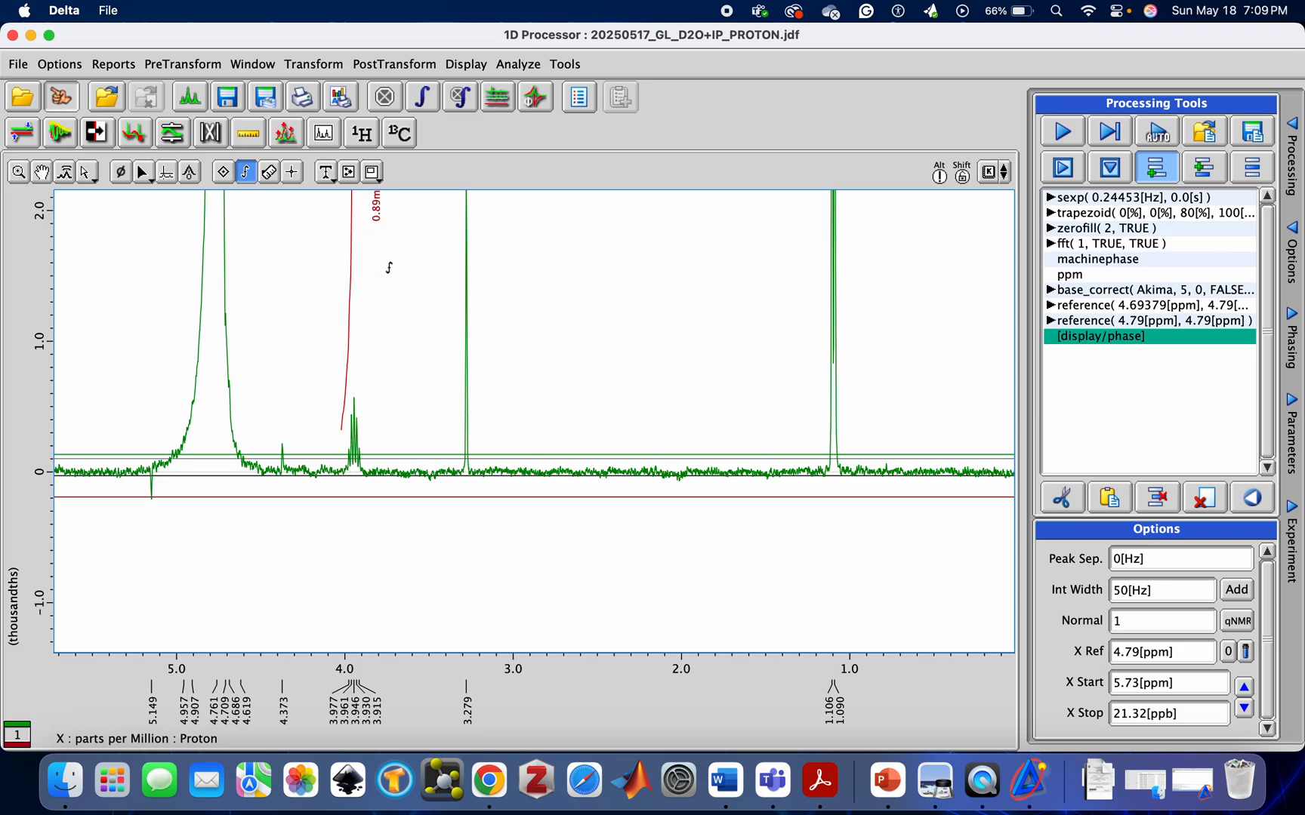
{"action": "left_click", "coordinate": [88, 175]}
{"action": "left_click", "coordinate": [375, 208]}
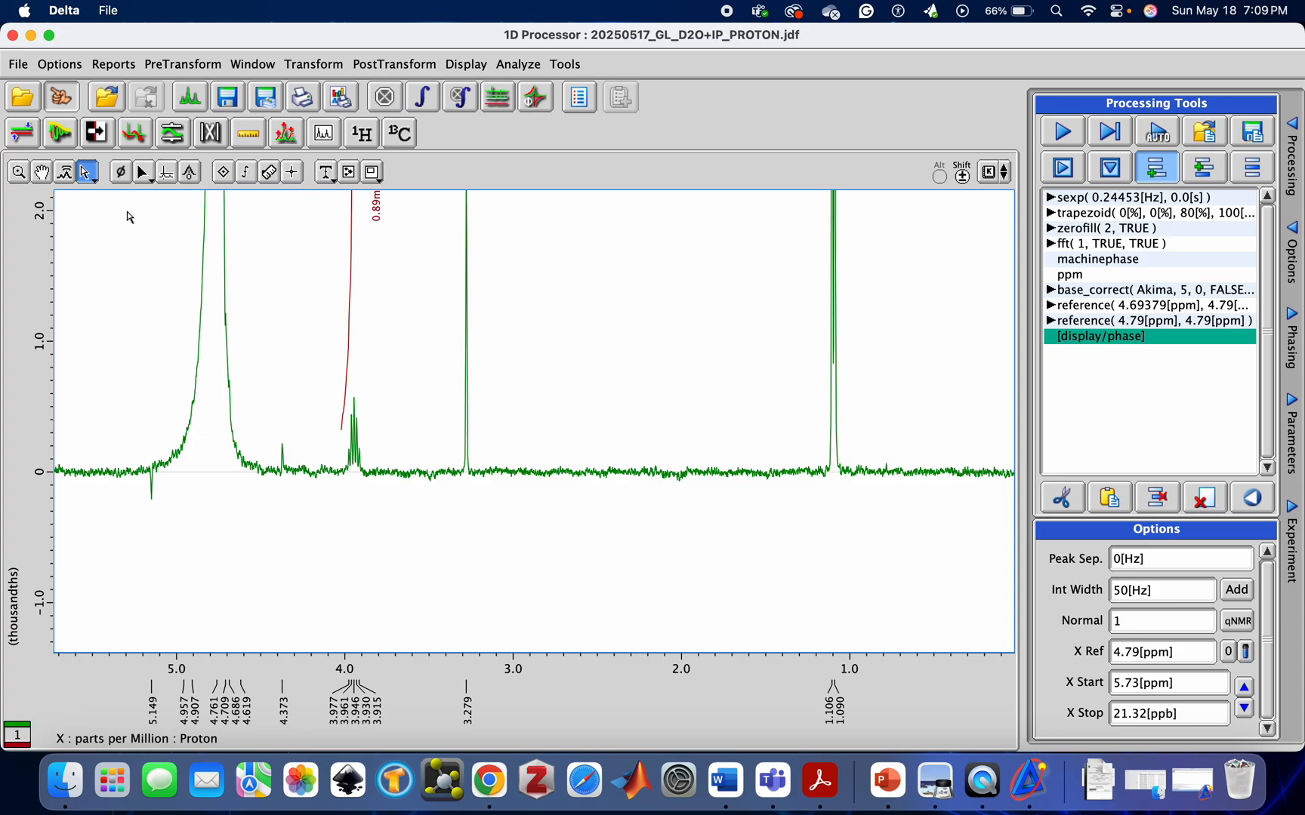
{"action": "left_click", "coordinate": [246, 173]}
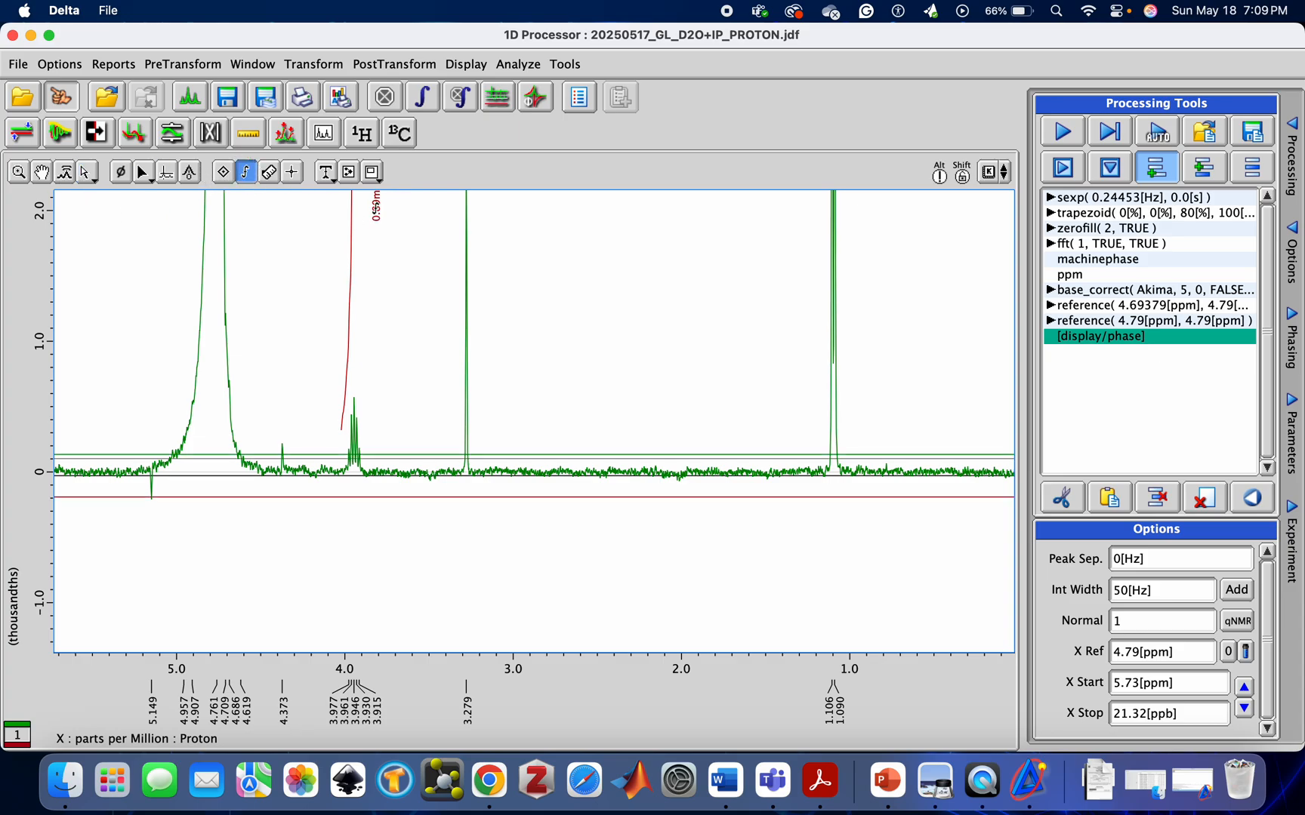
{"action": "left_click", "coordinate": [376, 209]}
{"action": "left_click", "coordinate": [353, 218]}
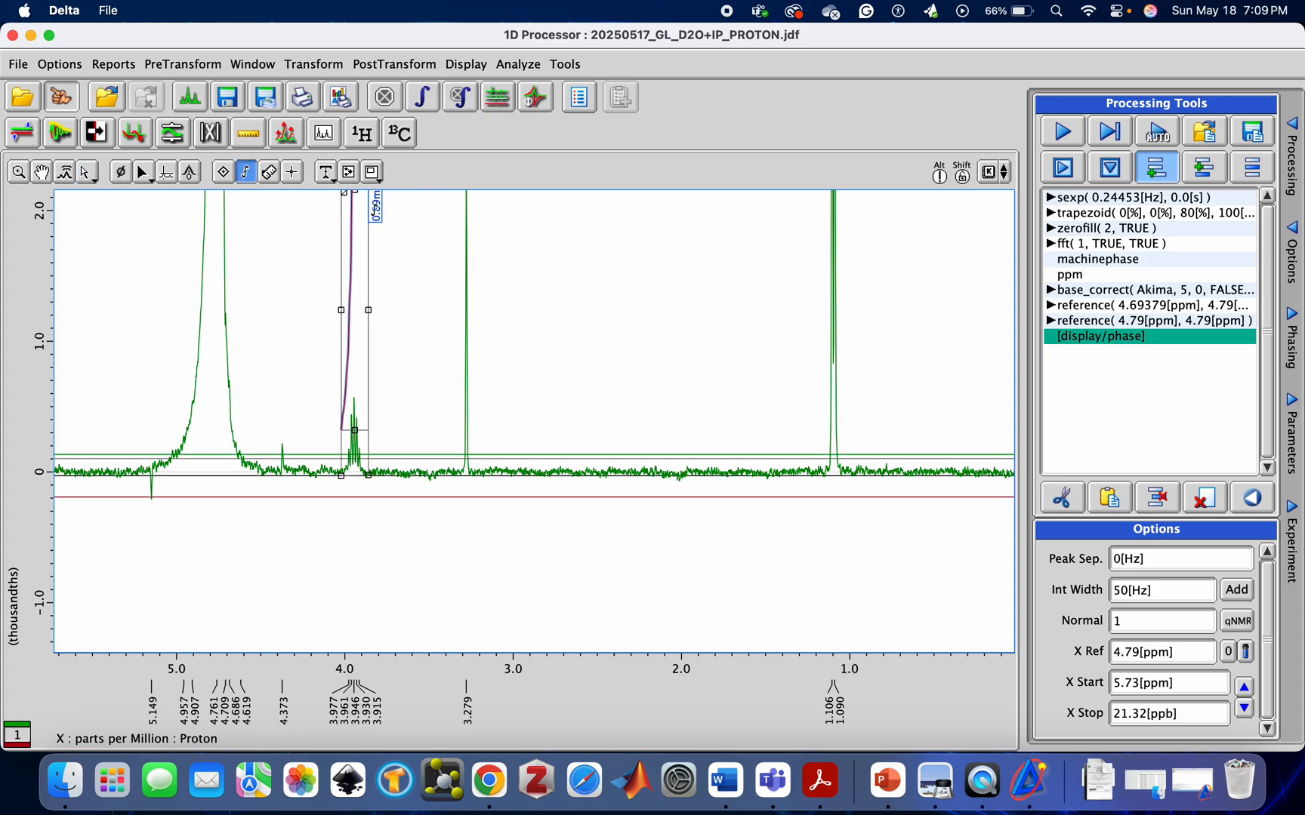
{"action": "left_click", "coordinate": [372, 209]}
{"action": "left_click", "coordinate": [352, 212]}
{"action": "left_click", "coordinate": [1126, 624]}
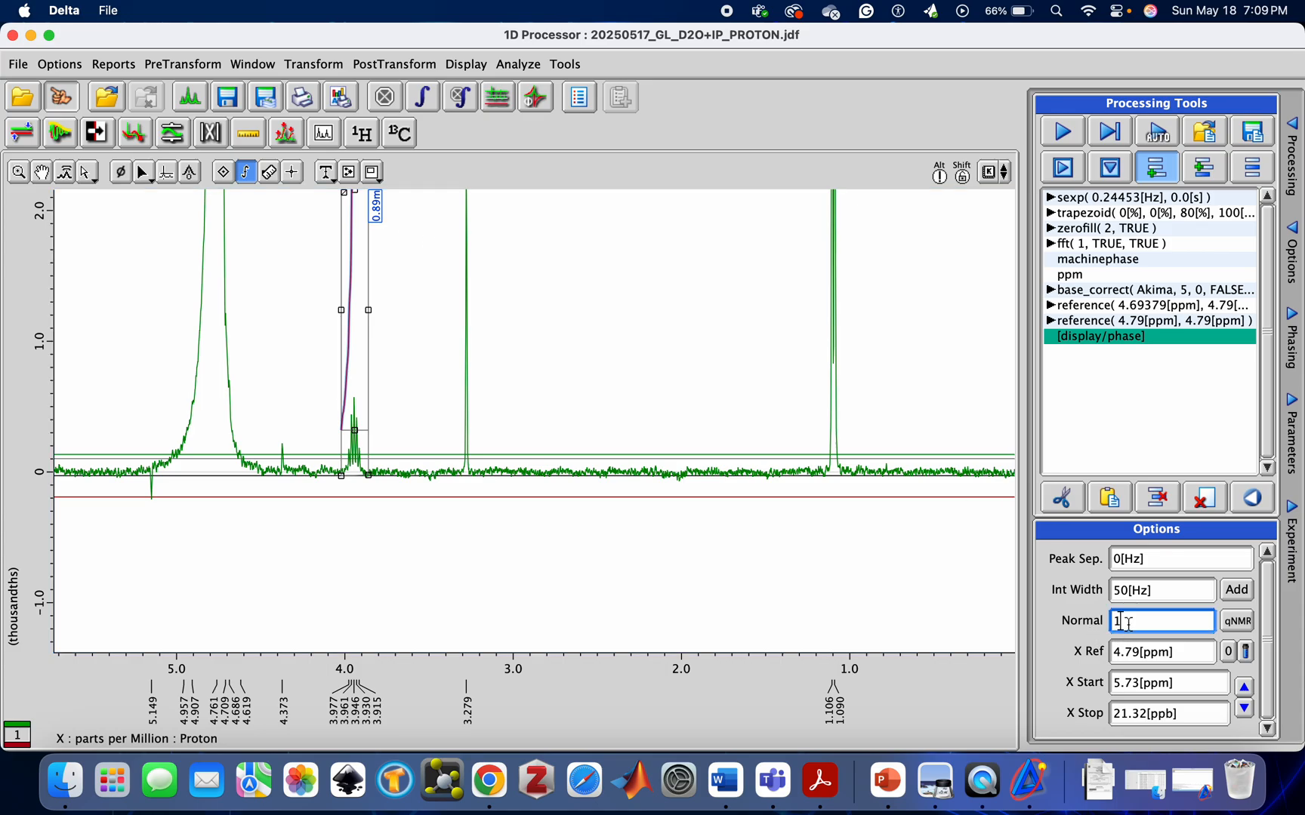
{"action": "key", "text": "Return"}
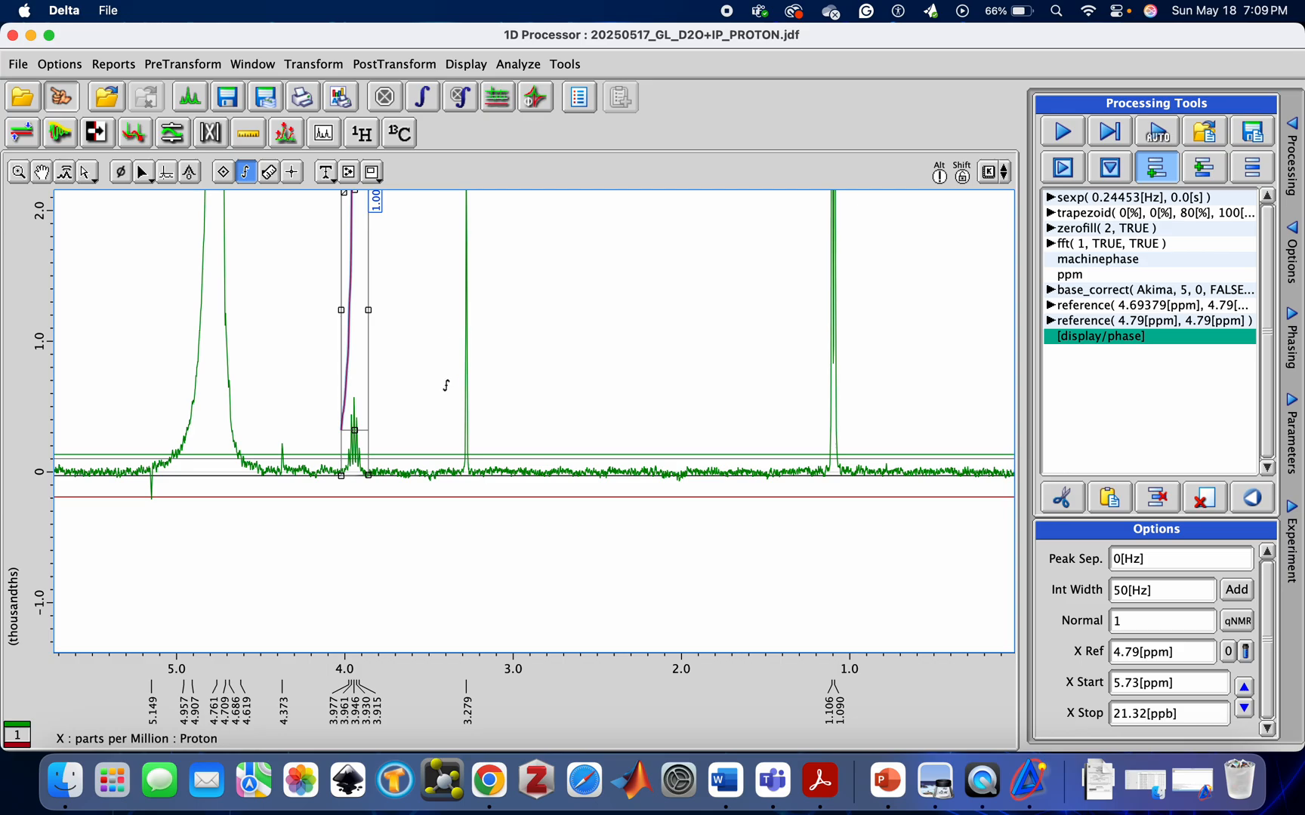
Step: Manually integrate the doublet near 1.10 ppm, from about 1.18 to 0.97 ppm, and adjust the slope of the integral's baseline
{"action": "scroll", "coordinate": [446, 350], "scroll_direction": "up", "scroll_amount": 5}
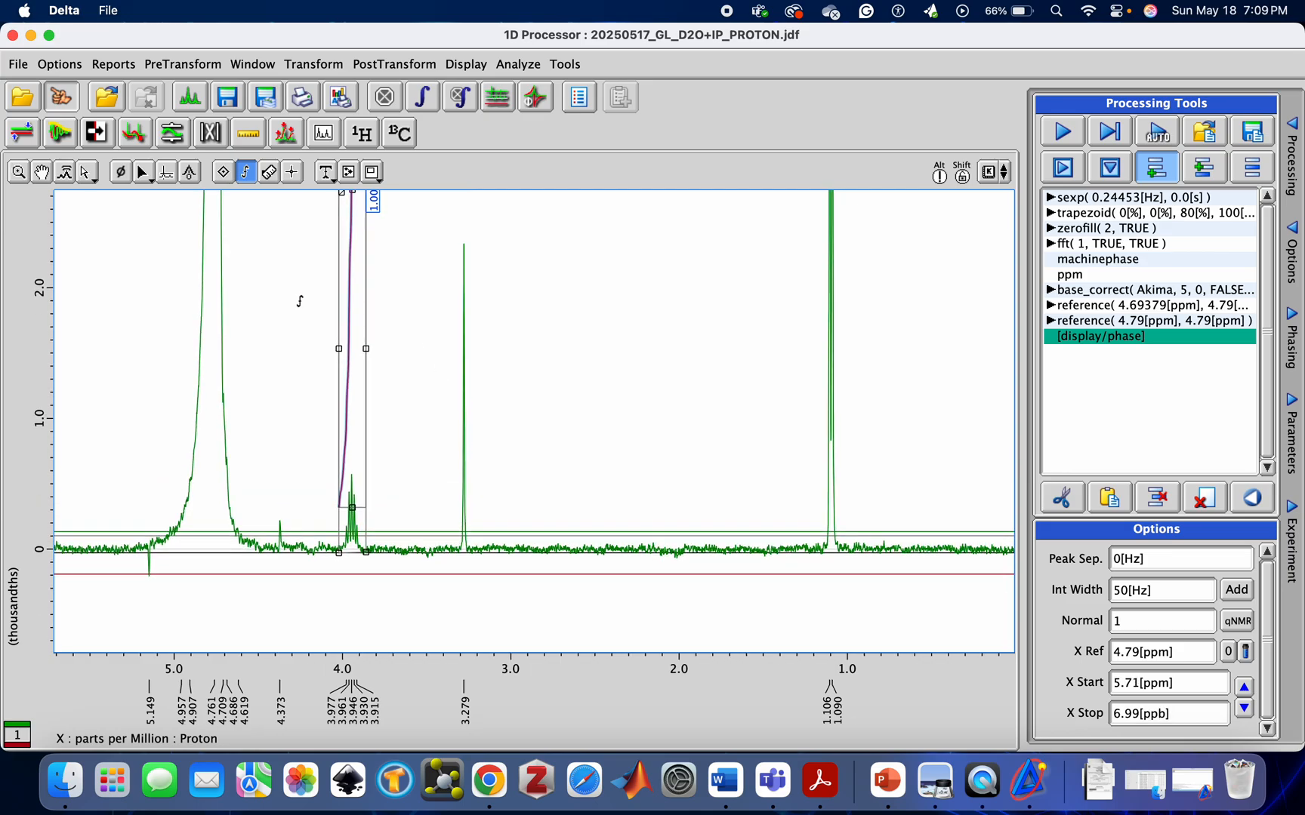
{"action": "left_click", "coordinate": [276, 288]}
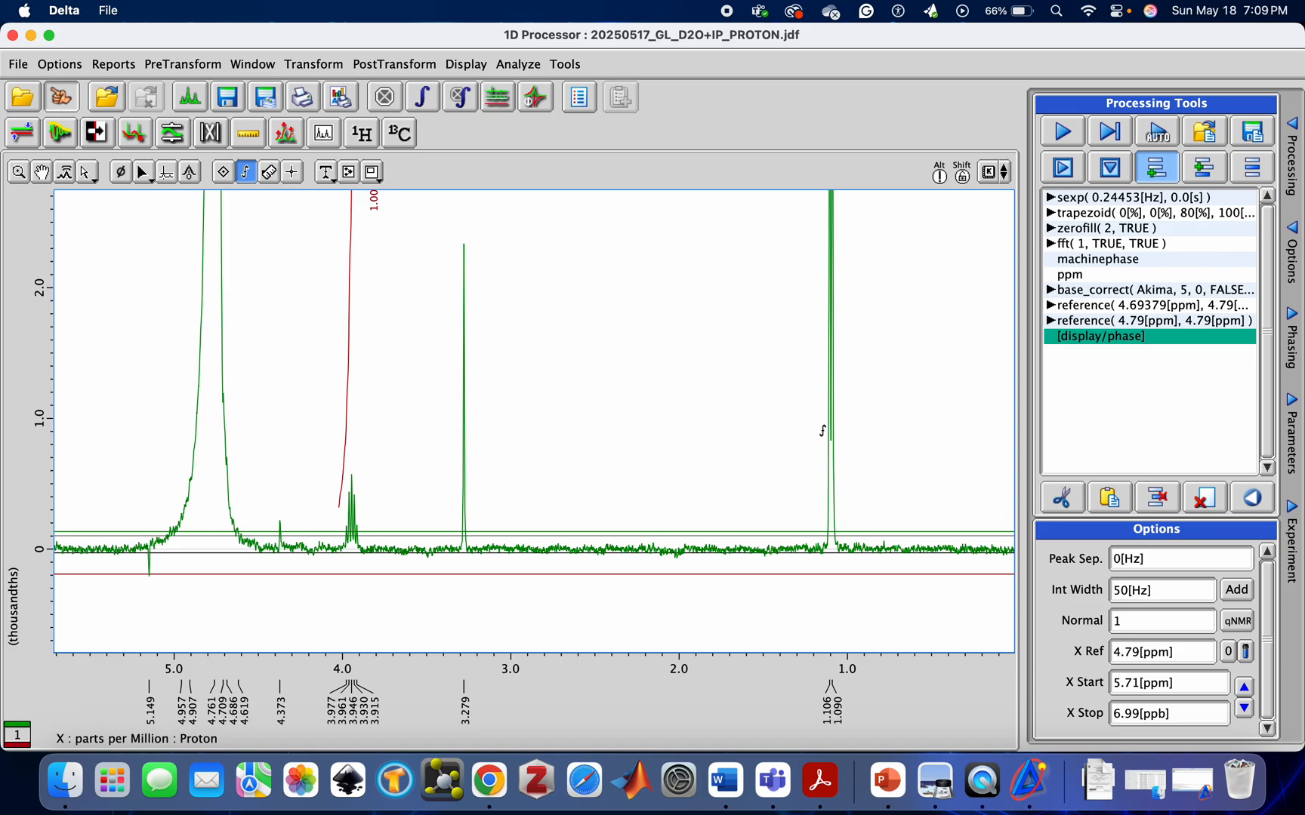
{"action": "left_click_drag", "start_coordinate": [818, 458], "coordinate": [851, 458]}
{"action": "left_click_drag", "start_coordinate": [815, 550], "coordinate": [802, 555]}
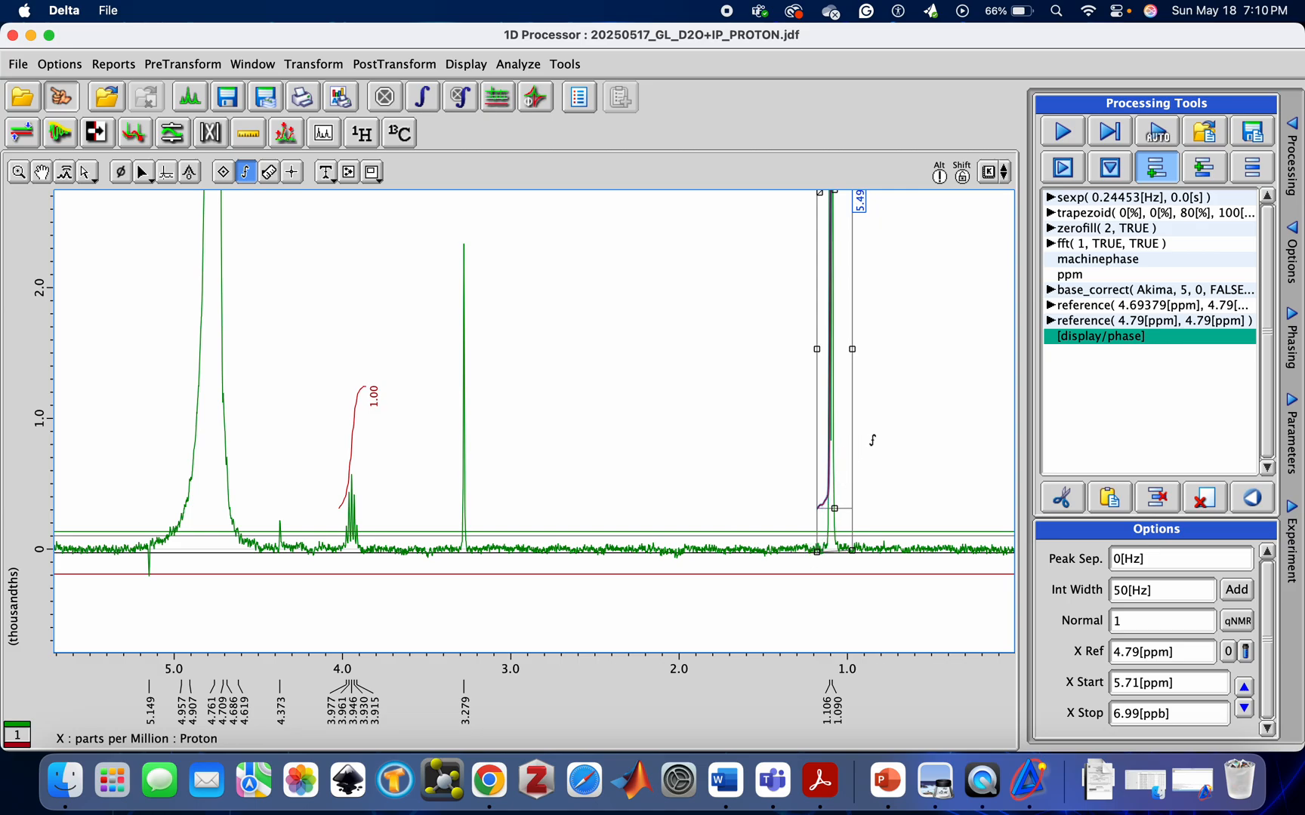
Step: Widen the doublet's integral to about 1.24 to 0.94 ppm and readjust its baseline slope
{"action": "left_click_drag", "start_coordinate": [855, 348], "coordinate": [830, 359]}
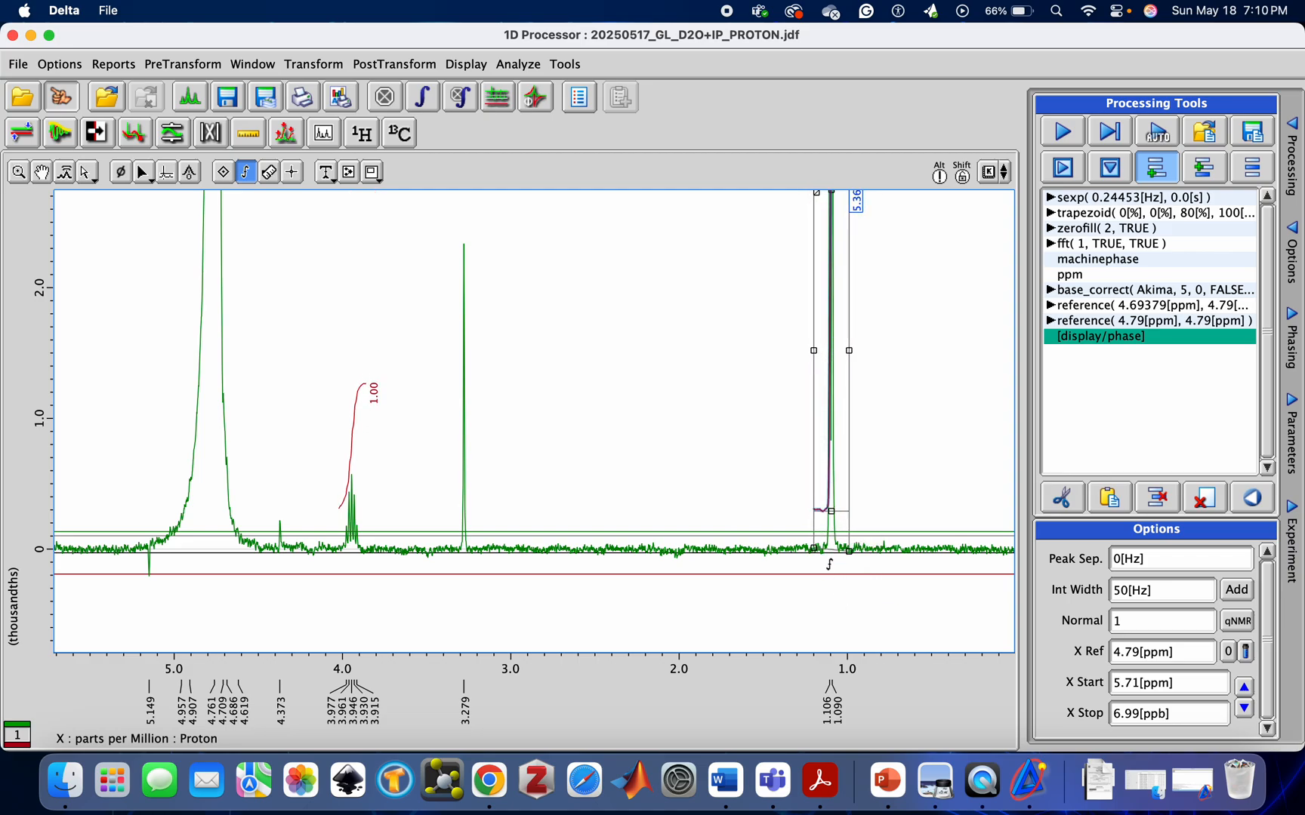
{"action": "left_click_drag", "start_coordinate": [815, 549], "coordinate": [851, 555]}
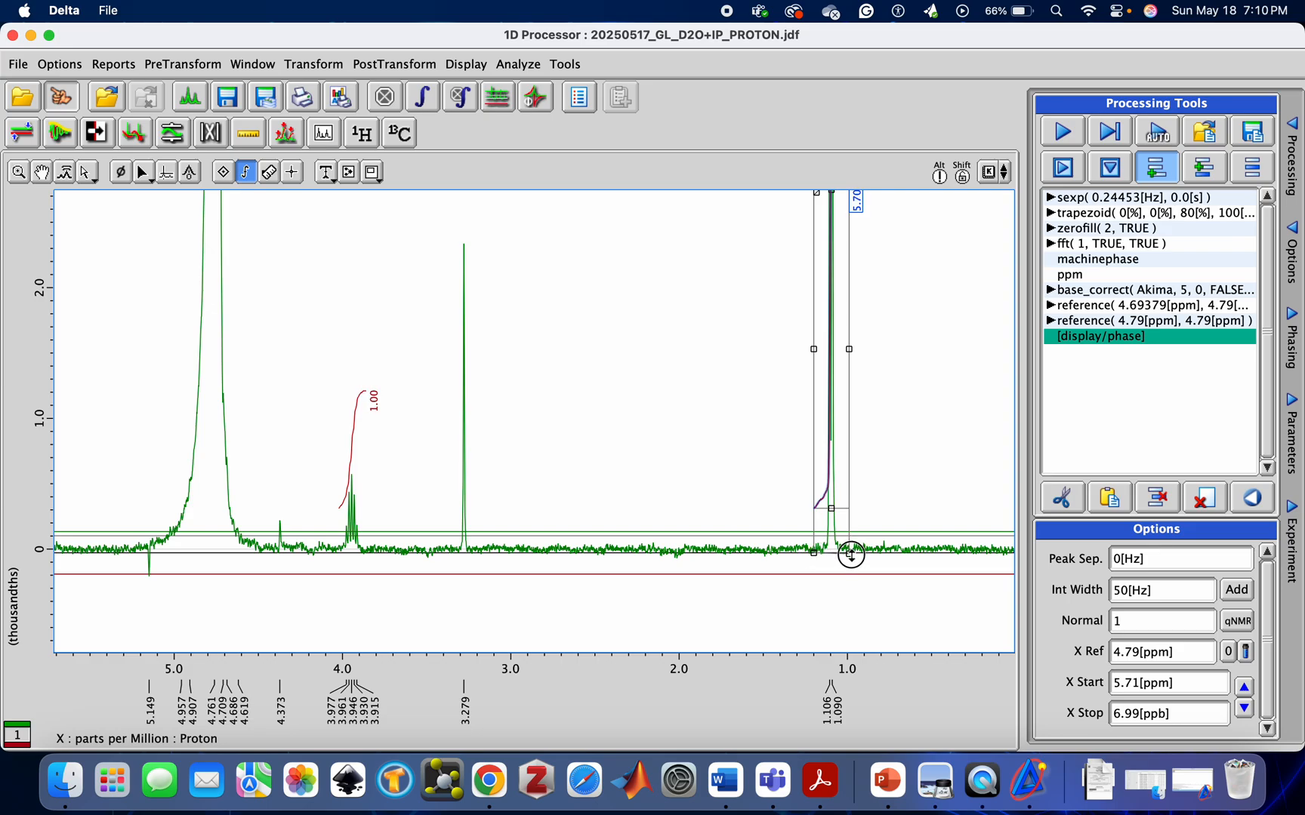
{"action": "left_click_drag", "start_coordinate": [850, 347], "coordinate": [807, 348]}
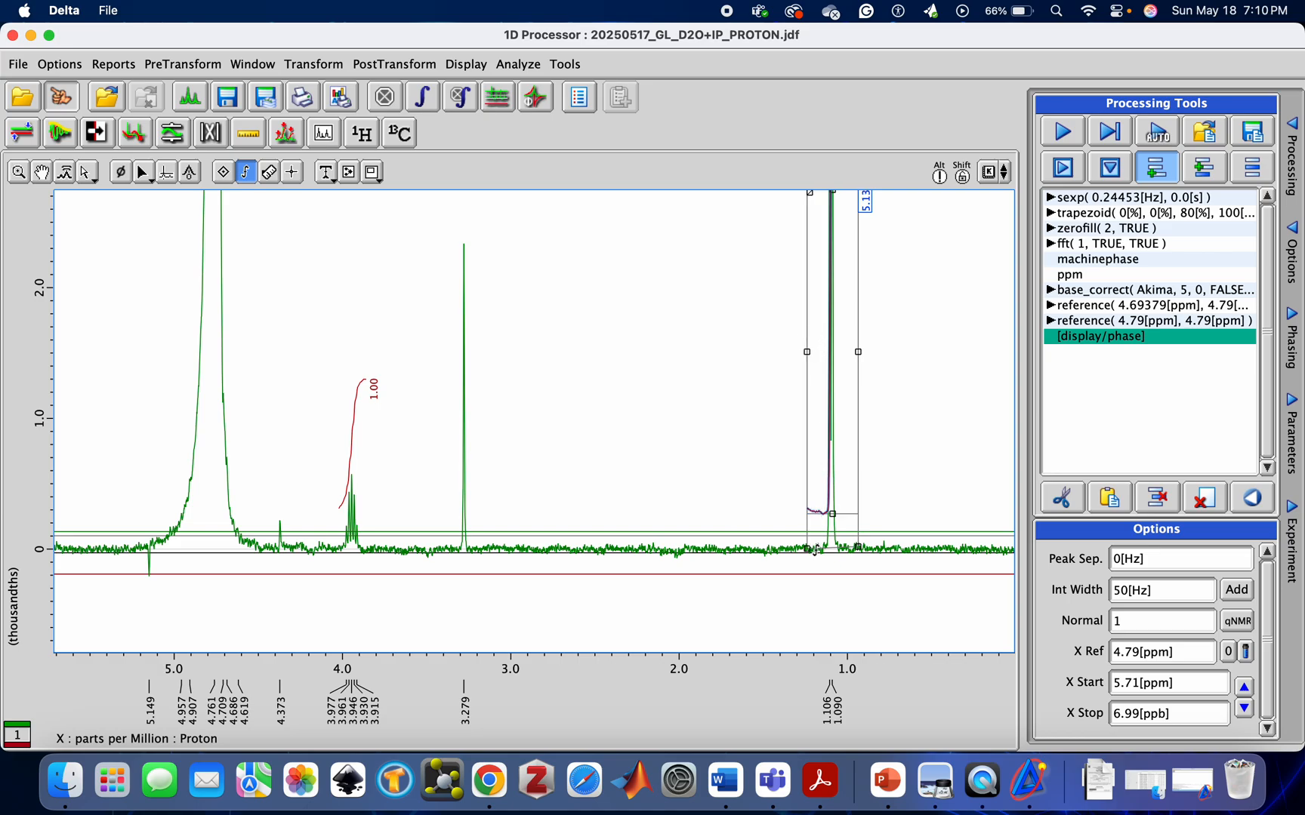
{"action": "mouse_move", "coordinate": [809, 550]}
{"action": "left_mouse_down"}
{"action": "mouse_move", "coordinate": [858, 545]}
{"action": "mouse_move", "coordinate": [807, 555]}
{"action": "left_mouse_up"}
{"action": "left_click", "coordinate": [890, 388]}
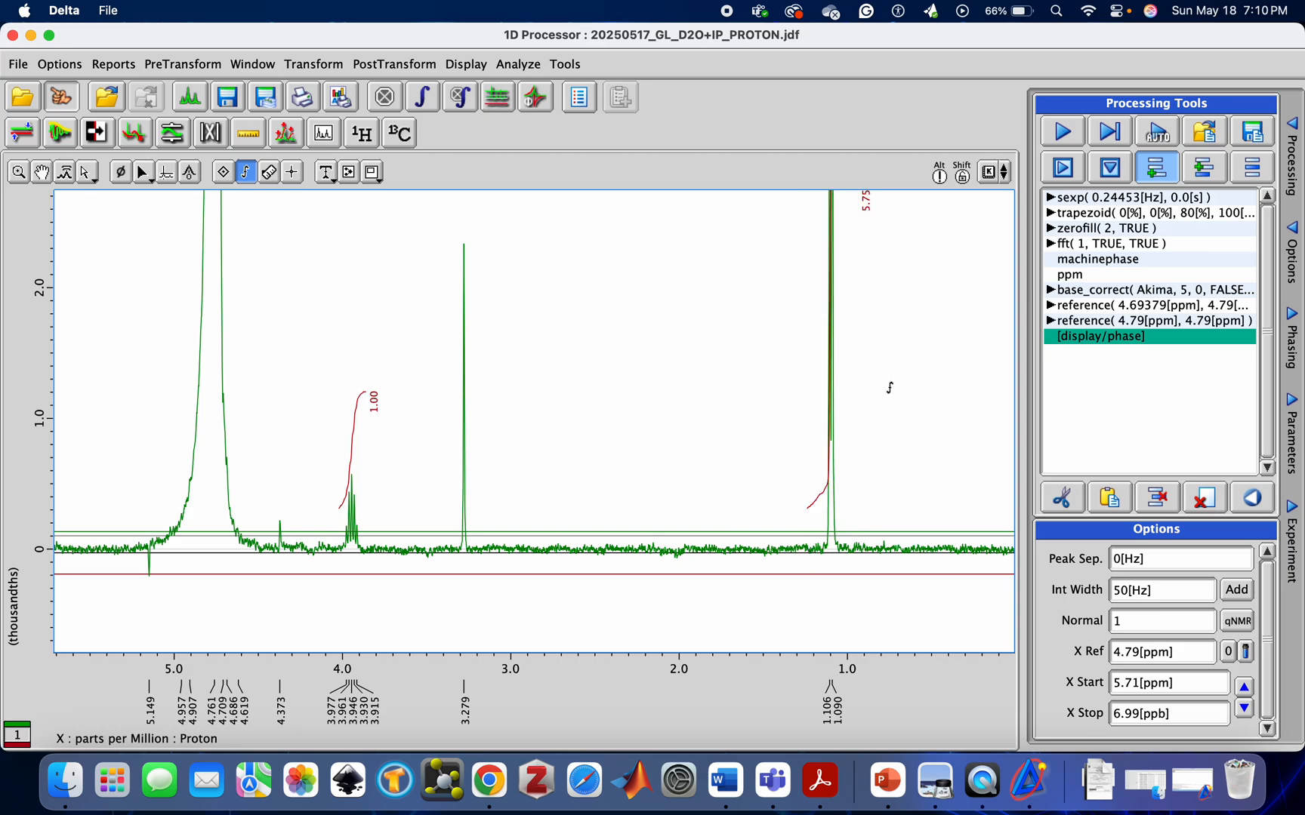
Step: Manually integrate the singlet near 3.28 ppm, from about 3.33 to 3.20 ppm
{"action": "scroll", "coordinate": [822, 443], "scroll_direction": "up", "scroll_amount": 5}
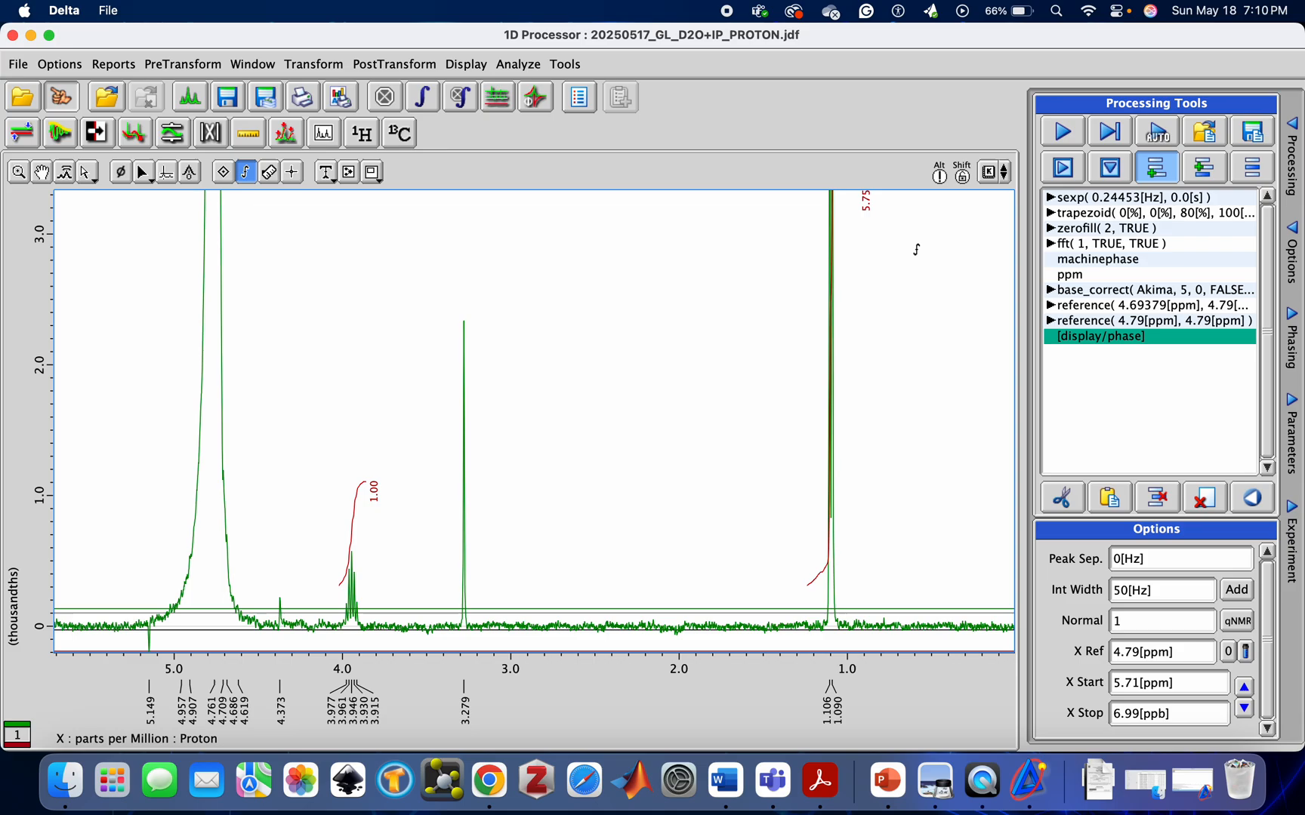
{"action": "scroll", "coordinate": [524, 437], "scroll_direction": "down", "scroll_amount": 4}
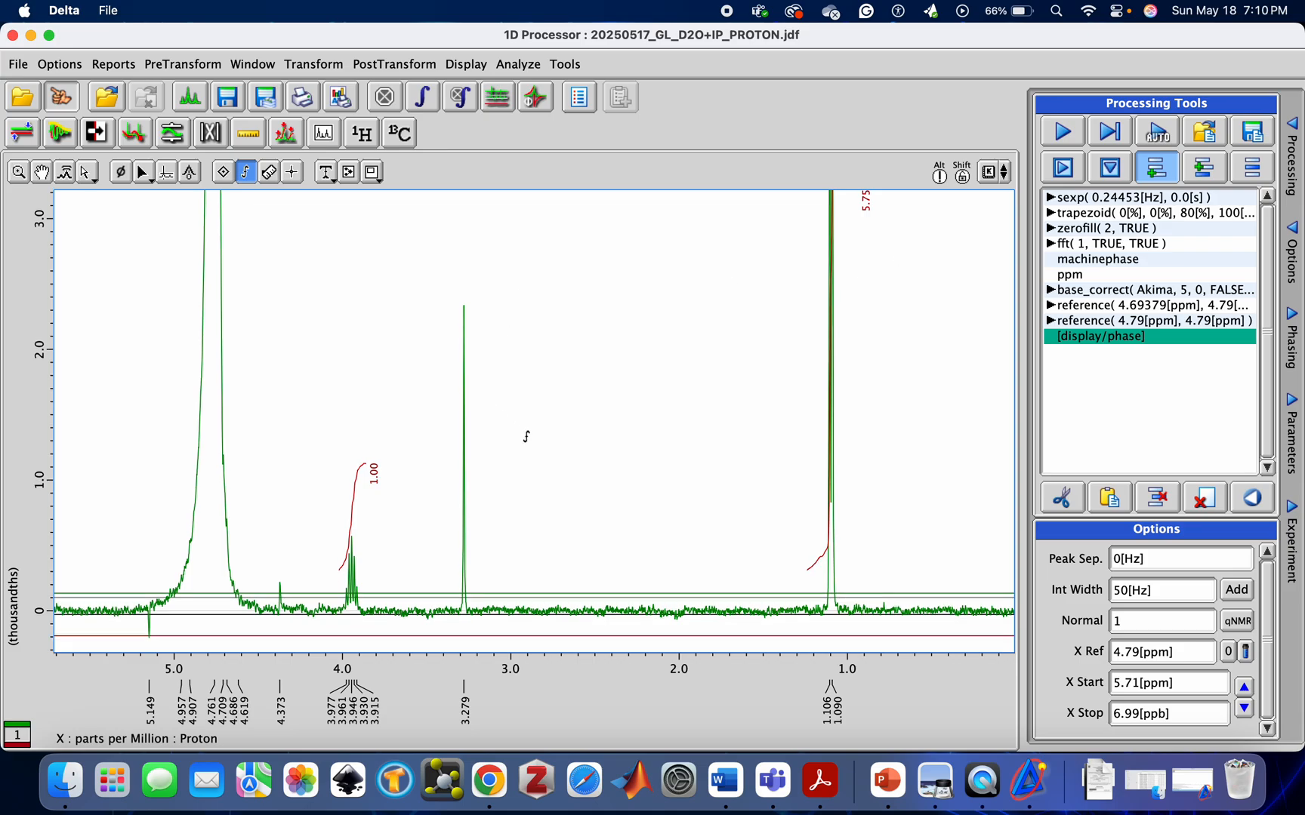
{"action": "left_click_drag", "start_coordinate": [459, 442], "coordinate": [481, 448]}
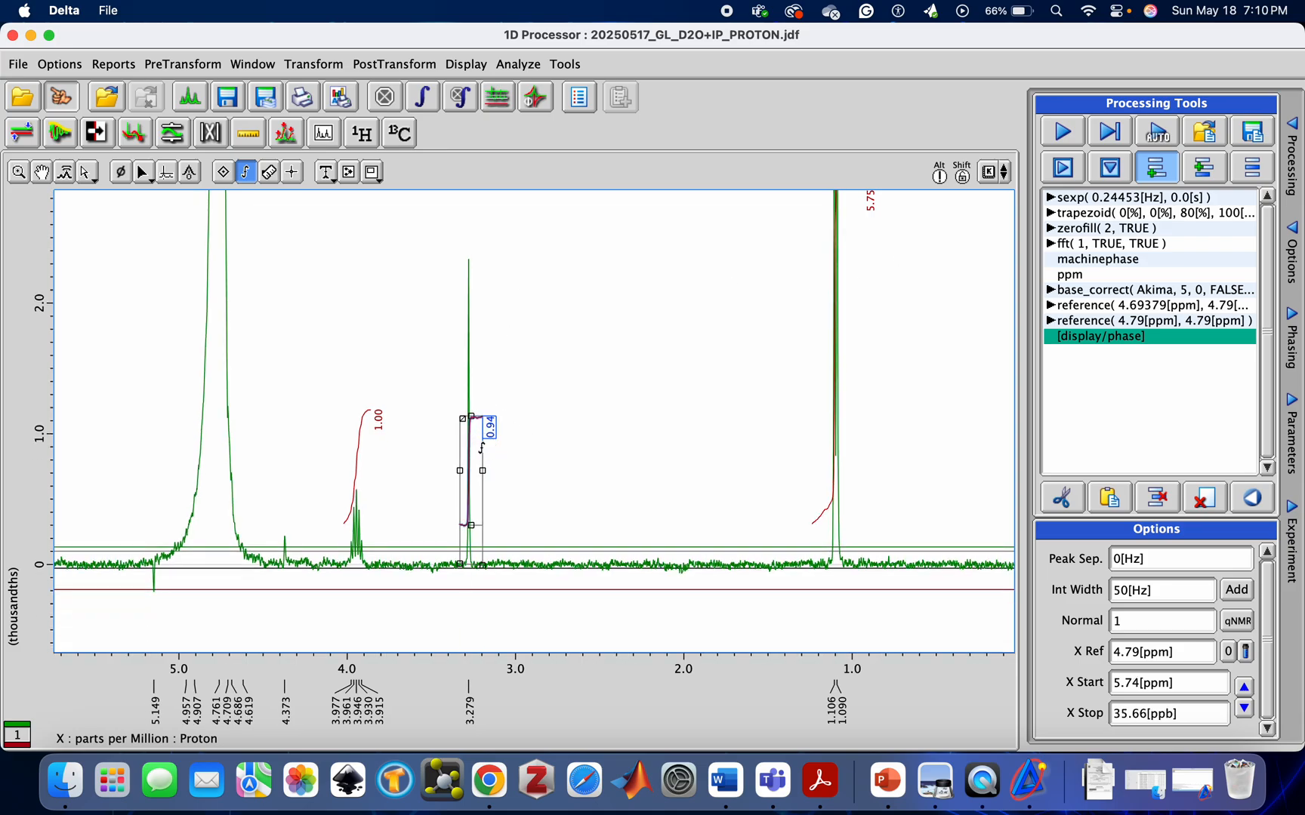
{"action": "left_click", "coordinate": [555, 402]}
{"action": "scroll", "coordinate": [268, 492], "scroll_direction": "left", "scroll_amount": 3}
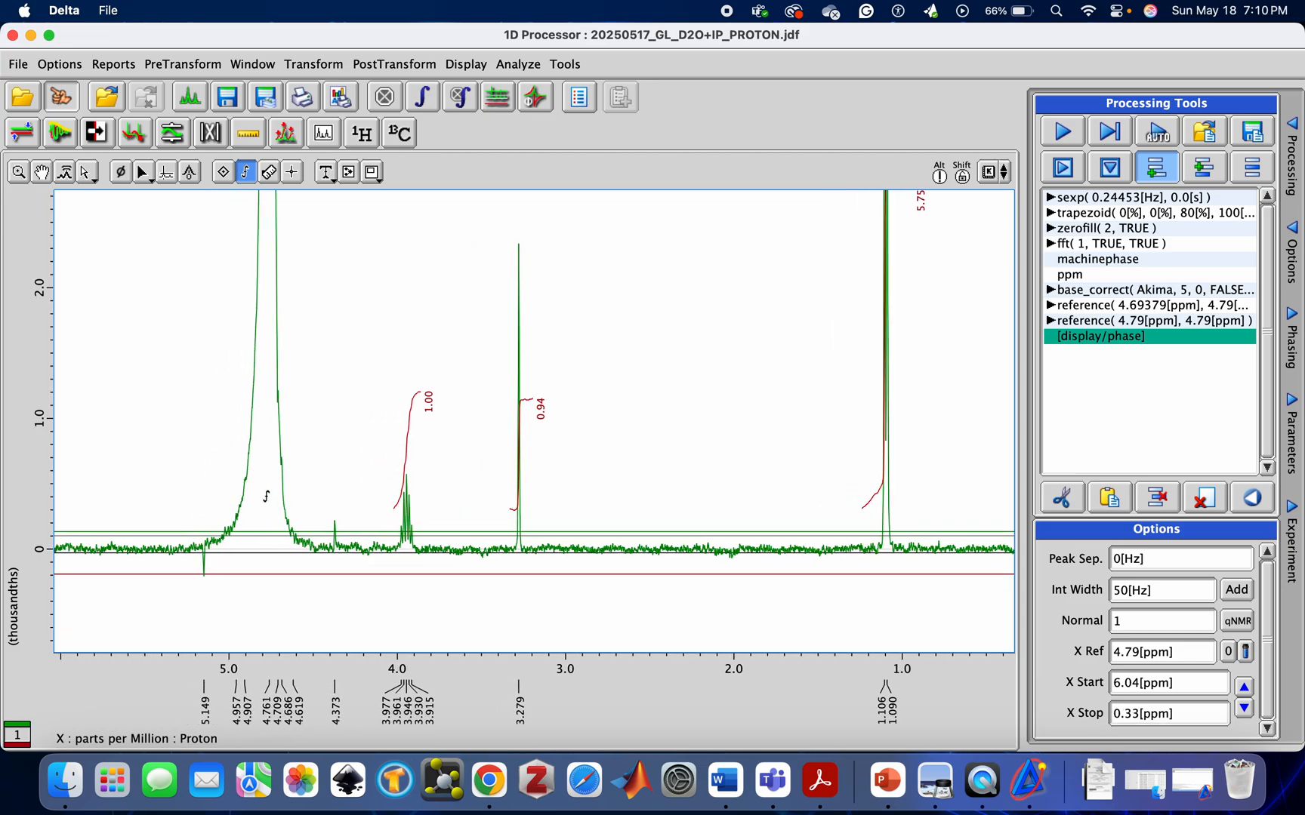
{"action": "scroll", "coordinate": [264, 428], "scroll_direction": "left", "scroll_amount": 6}
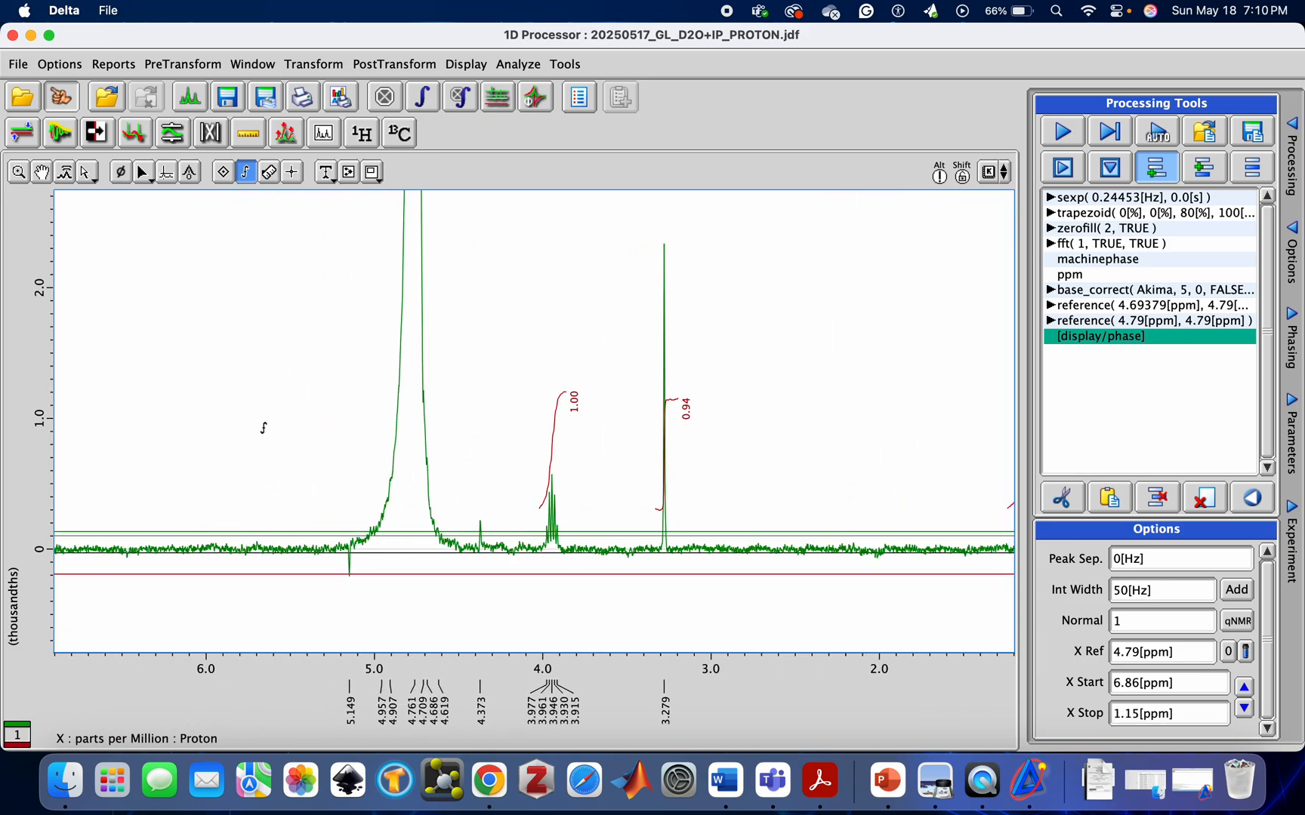
{"action": "scroll", "coordinate": [263, 428], "scroll_direction": "right", "scroll_amount": 1}
{"action": "scroll", "coordinate": [263, 428], "scroll_direction": "right", "scroll_amount": 5}
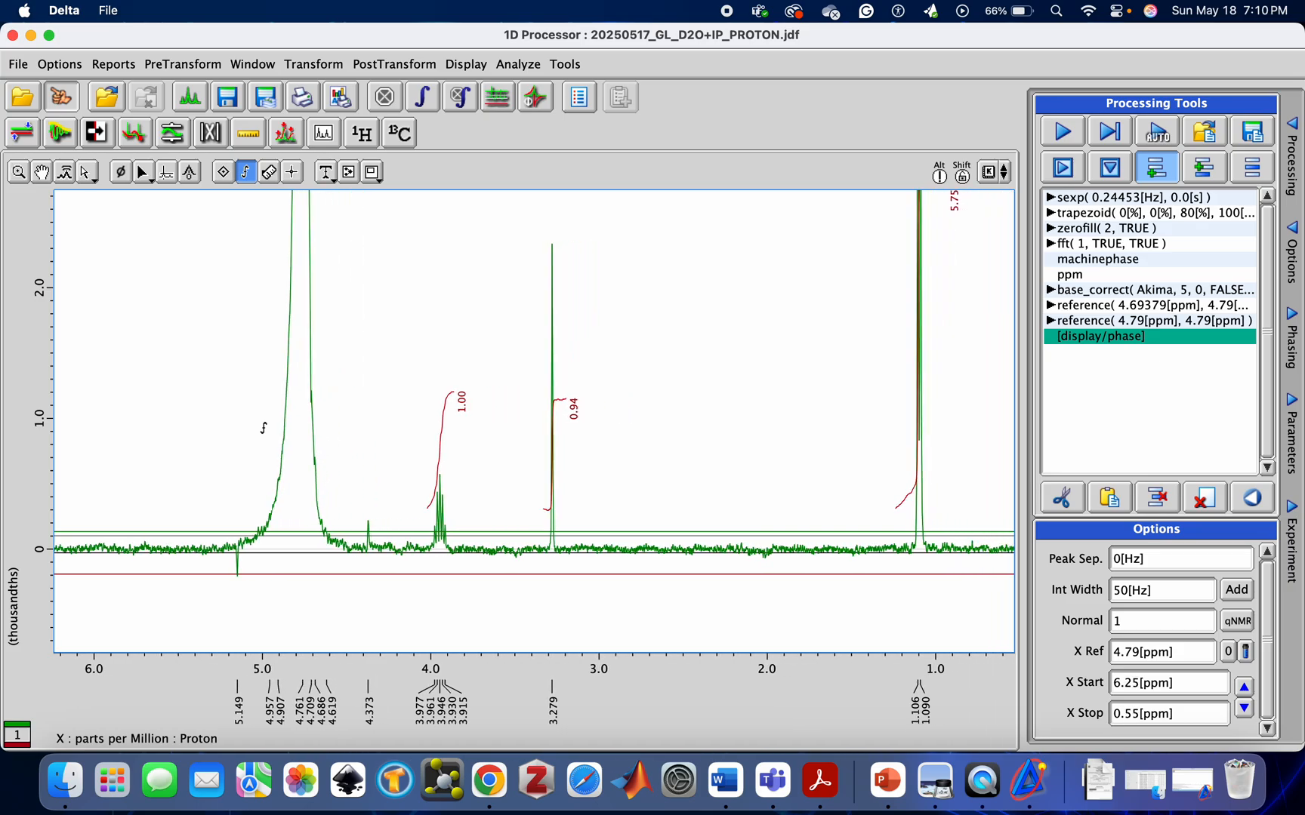
{"action": "scroll", "coordinate": [264, 428], "scroll_direction": "left", "scroll_amount": 1}
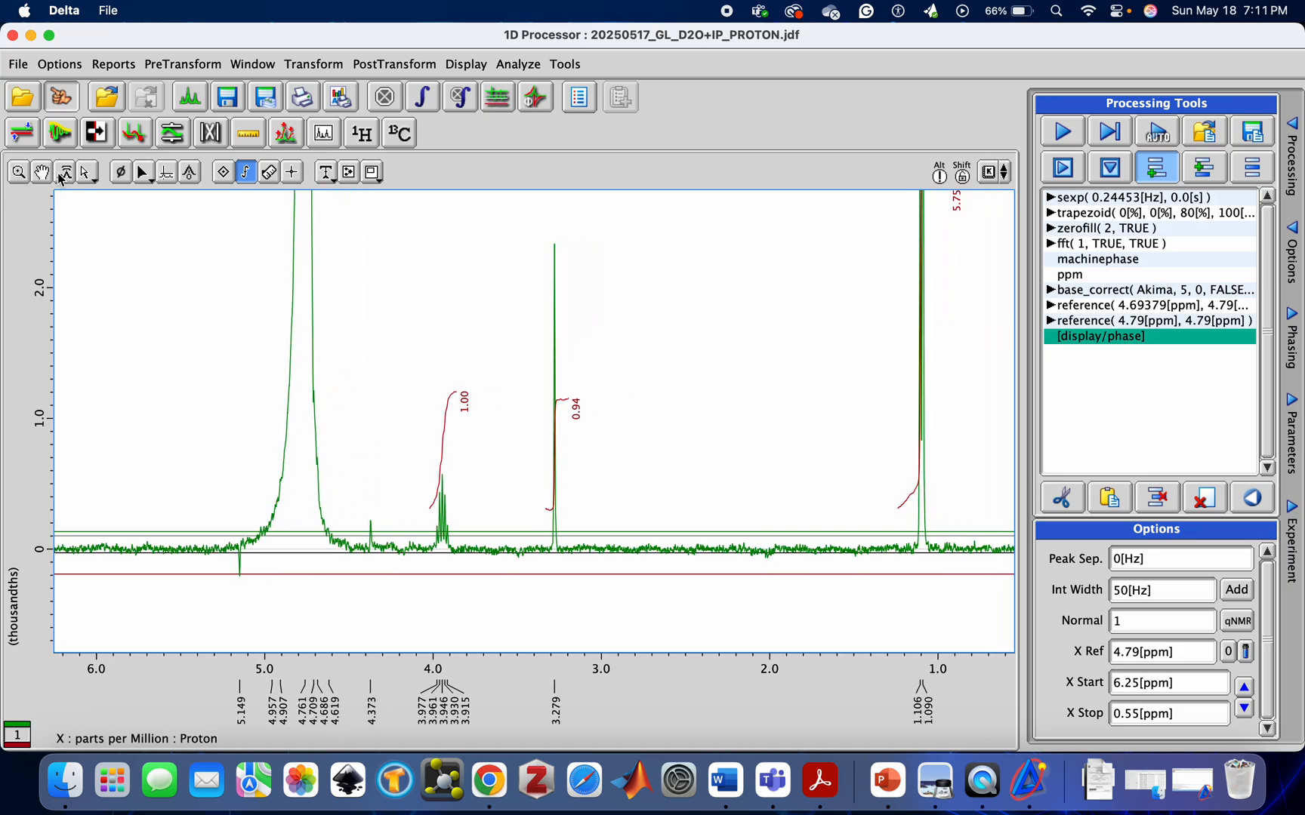
{"action": "left_click", "coordinate": [19, 173]}
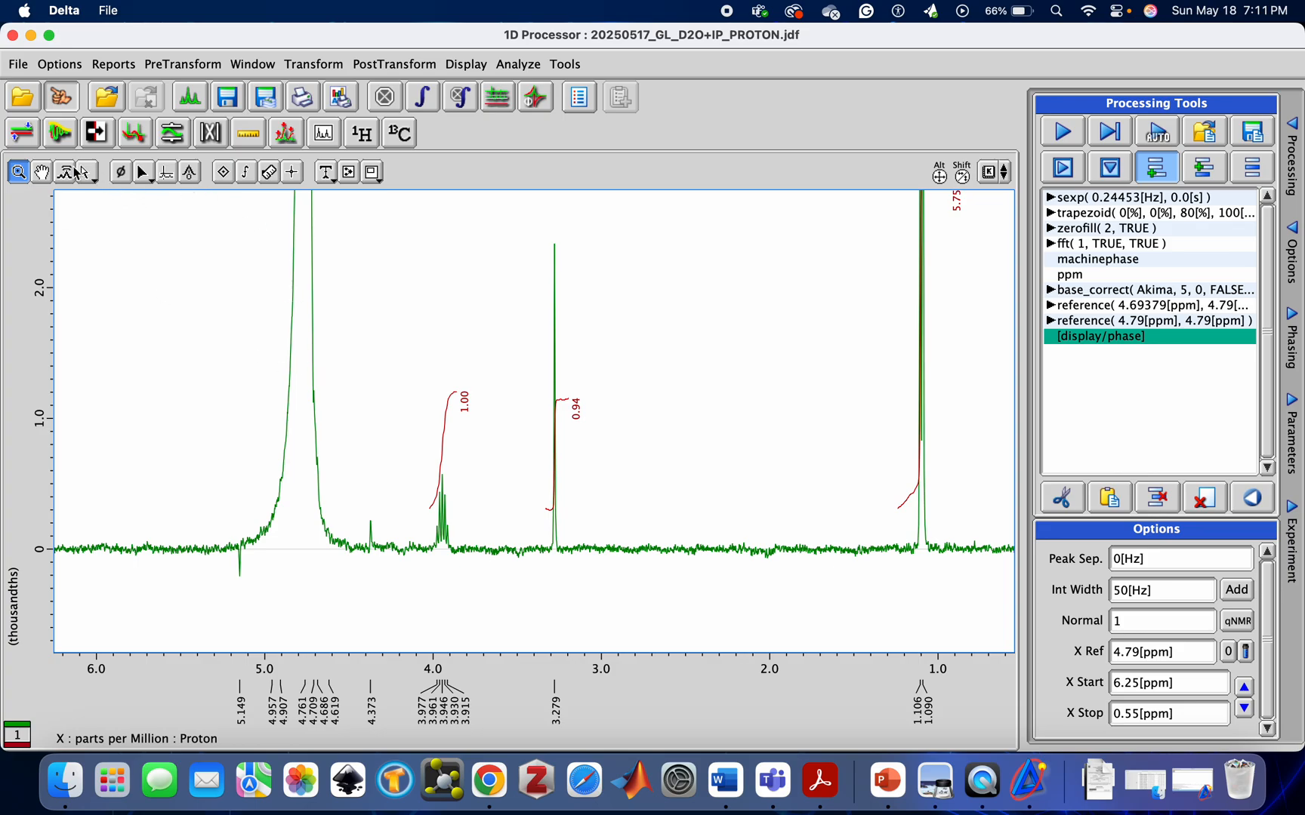
{"action": "left_click", "coordinate": [84, 172]}
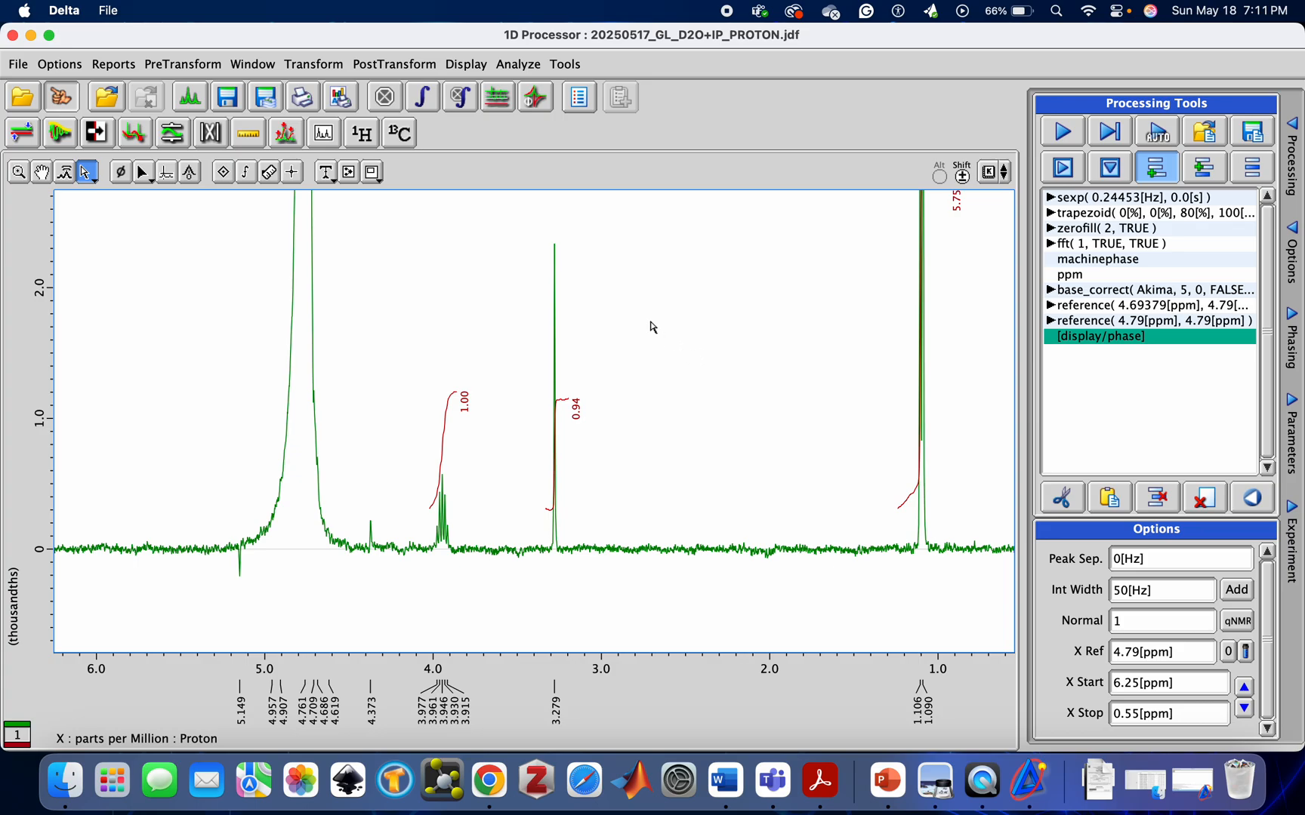
{"action": "scroll", "coordinate": [653, 327], "scroll_direction": "right", "scroll_amount": 3}
{"action": "scroll", "coordinate": [653, 327], "scroll_direction": "left", "scroll_amount": 3}
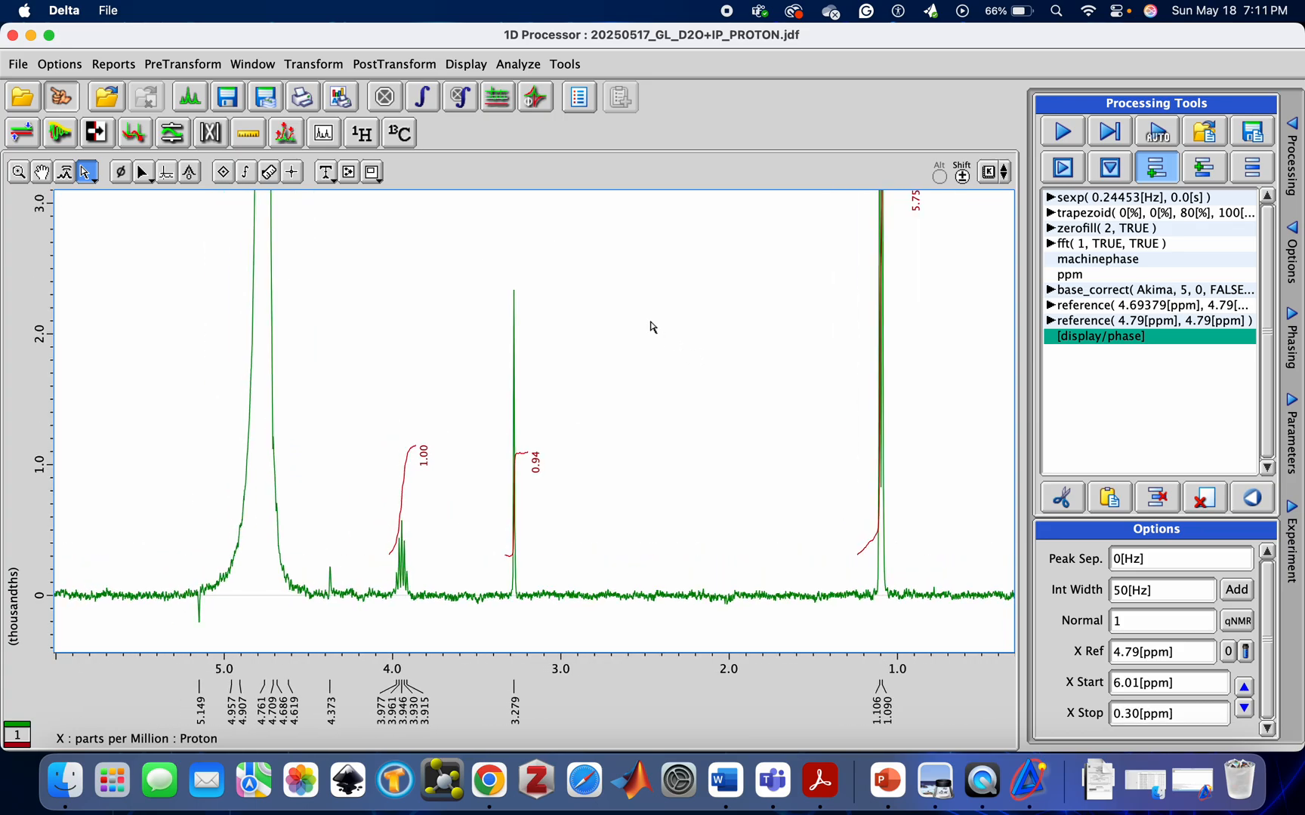
{"action": "scroll", "coordinate": [653, 327], "scroll_direction": "left", "scroll_amount": 1}
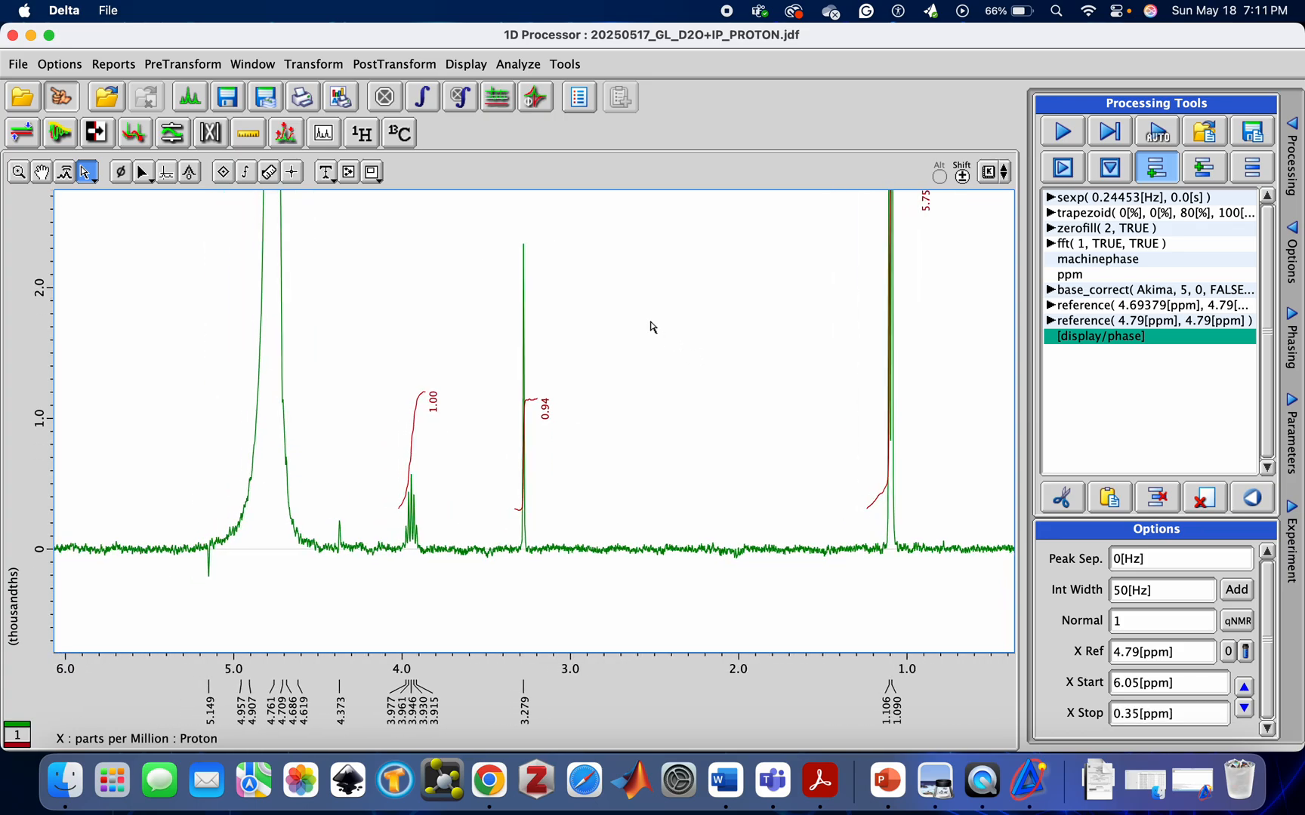
Step: Reposition the spectrum and reduce its vertical scale so the full doublet near 1.10 ppm and all three integrals fit in view
{"action": "left_click", "coordinate": [40, 173]}
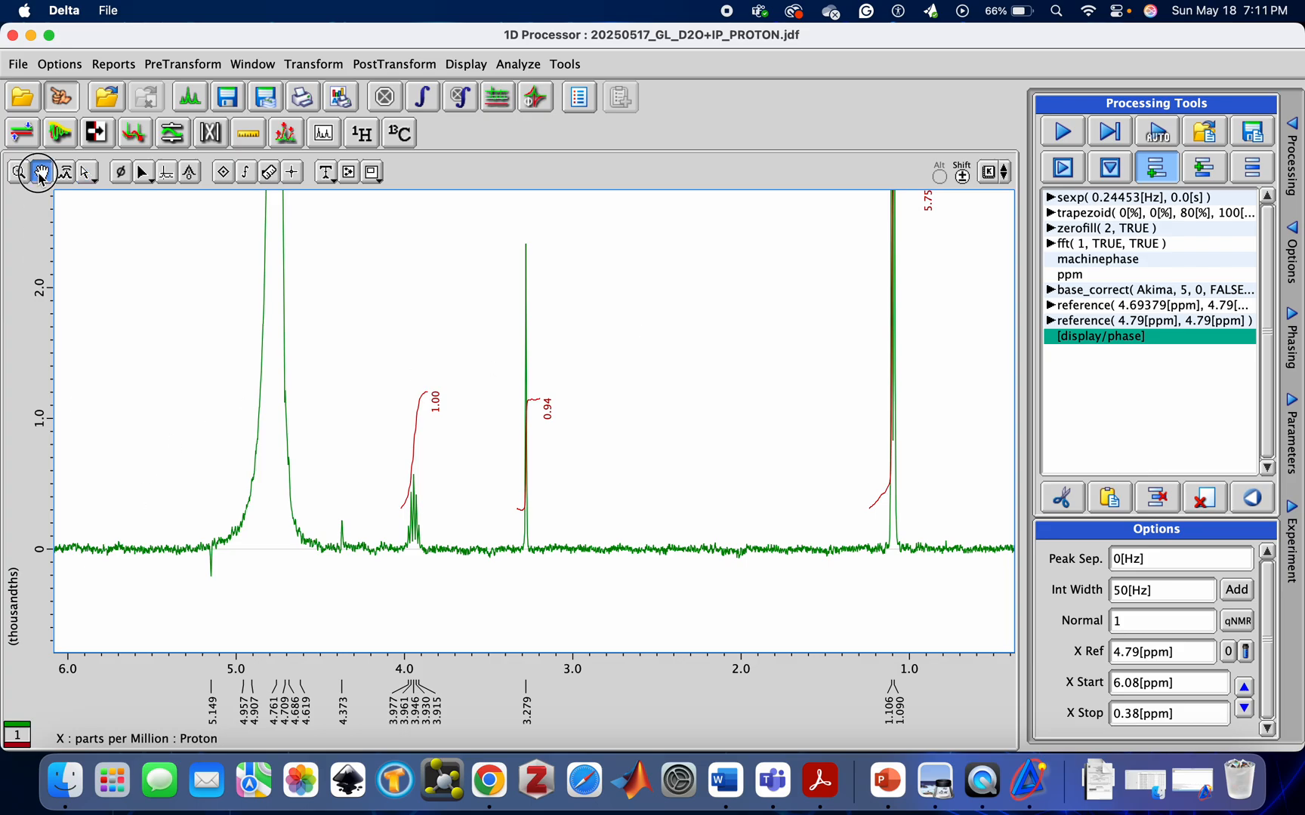
{"action": "left_click_drag", "start_coordinate": [335, 414], "coordinate": [355, 495]}
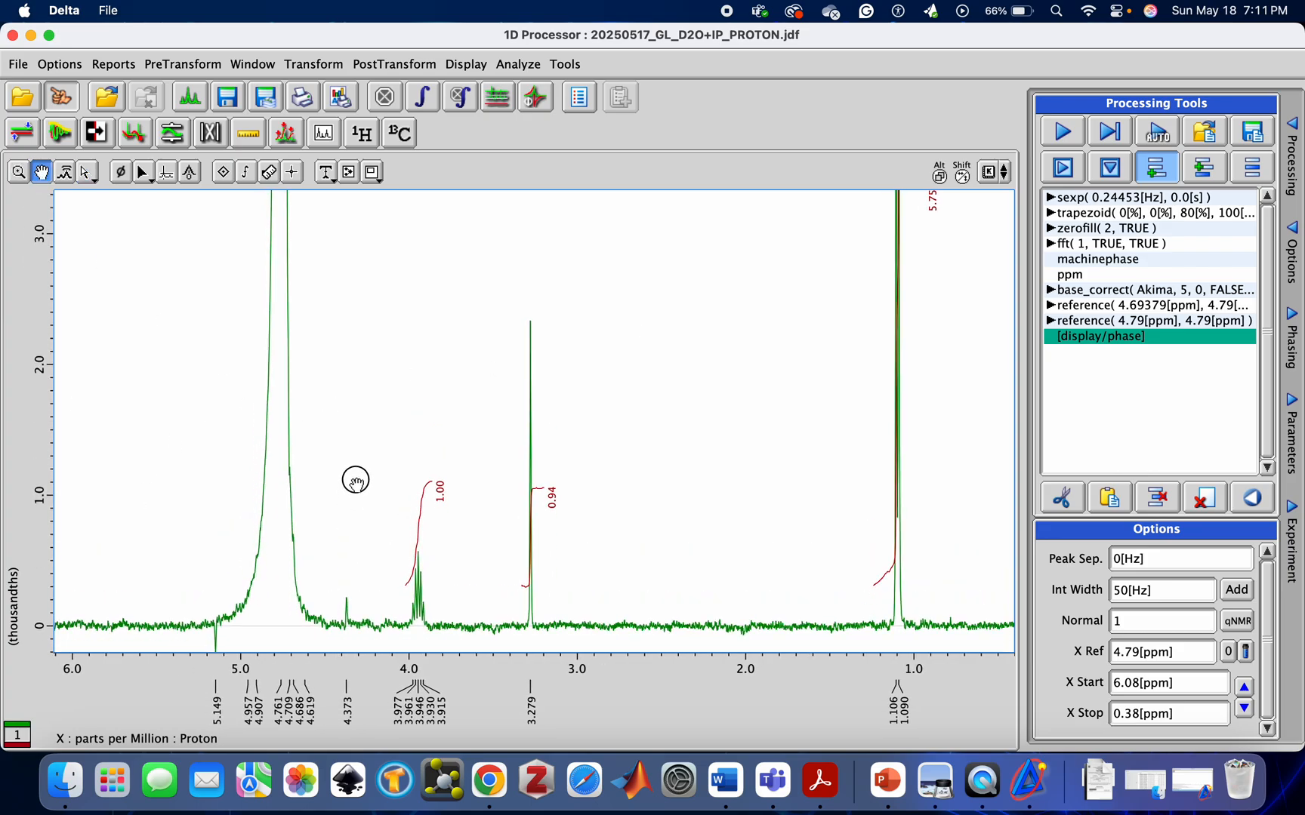
{"action": "left_click", "coordinate": [64, 172]}
{"action": "left_click_drag", "start_coordinate": [357, 279], "coordinate": [353, 329]}
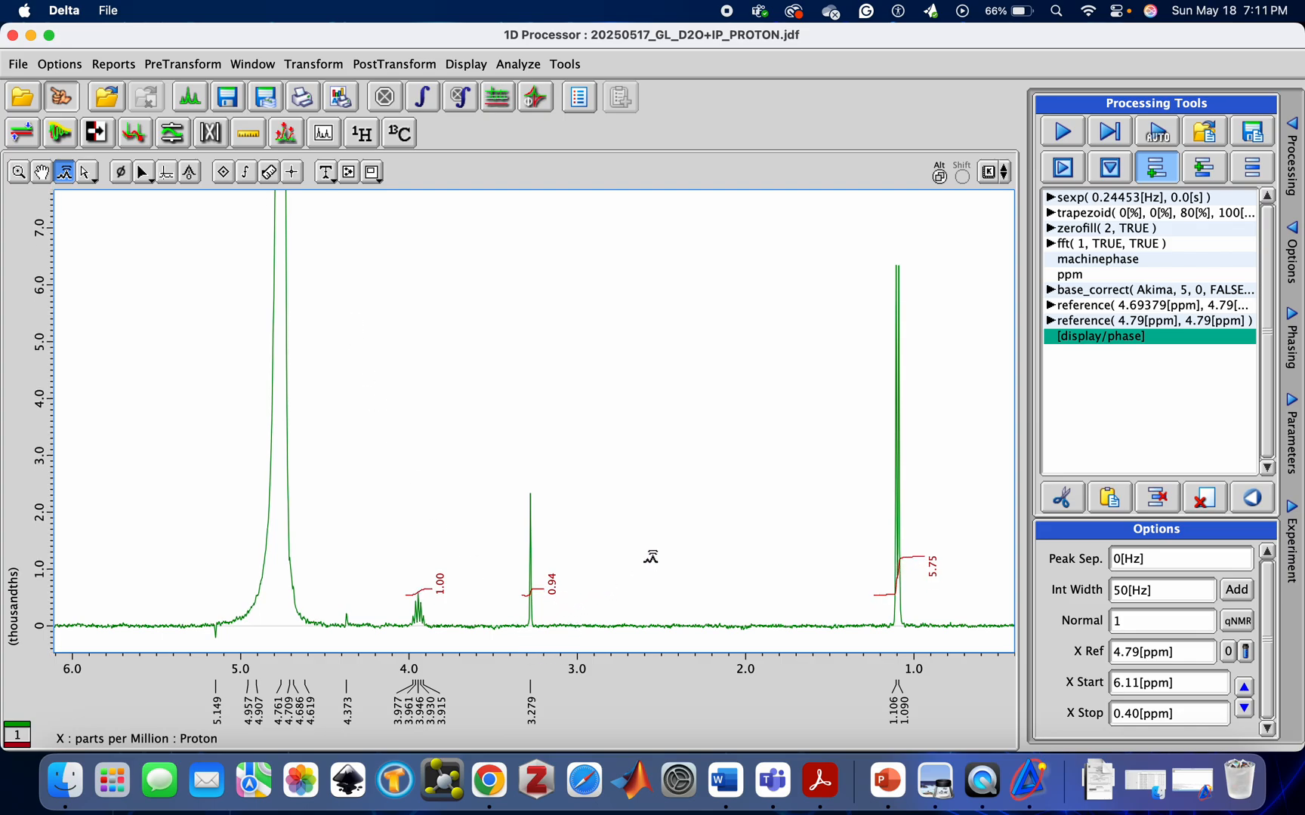
{"action": "scroll", "coordinate": [476, 366], "scroll_direction": "left", "scroll_amount": 3}
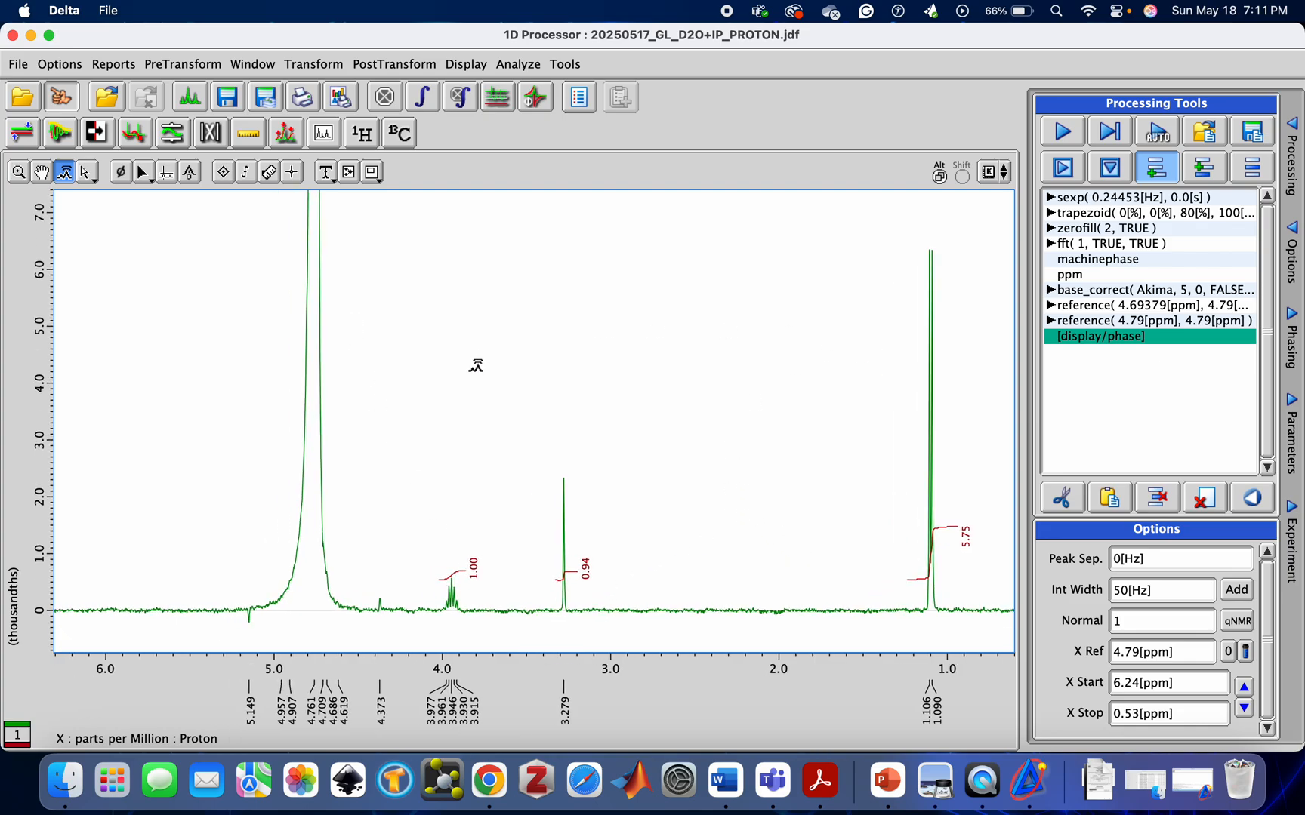
{"action": "scroll", "coordinate": [476, 366], "scroll_direction": "down", "scroll_amount": 3}
{"action": "scroll", "coordinate": [476, 367], "scroll_direction": "right", "scroll_amount": 1}
{"action": "scroll", "coordinate": [476, 366], "scroll_direction": "up", "scroll_amount": 2}
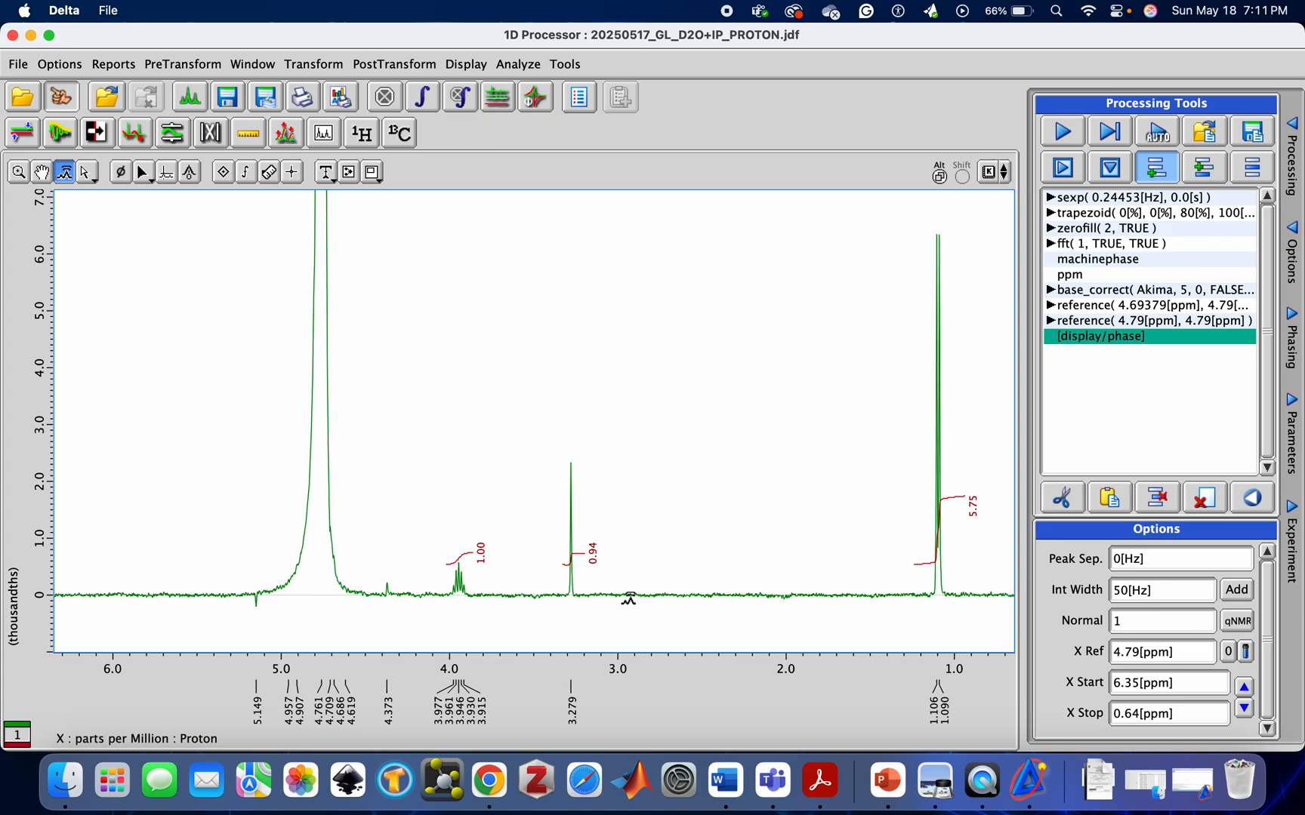
{"action": "left_click", "coordinate": [224, 173]}
{"action": "left_click", "coordinate": [222, 172]}
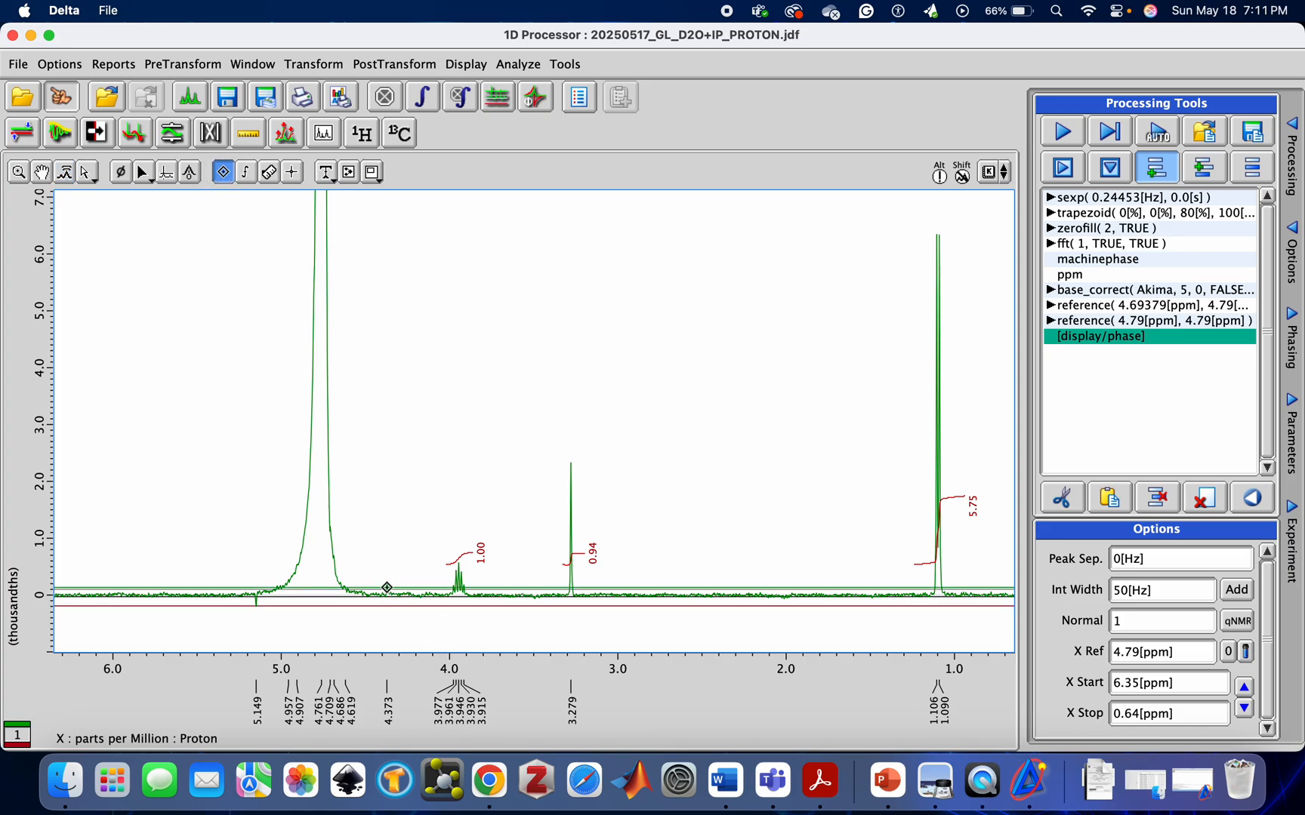
{"action": "left_click", "coordinate": [387, 588]}
Step: Try placing an inset view over the multiplet near 3.95 ppm and remove it again
{"action": "left_click", "coordinate": [371, 172]}
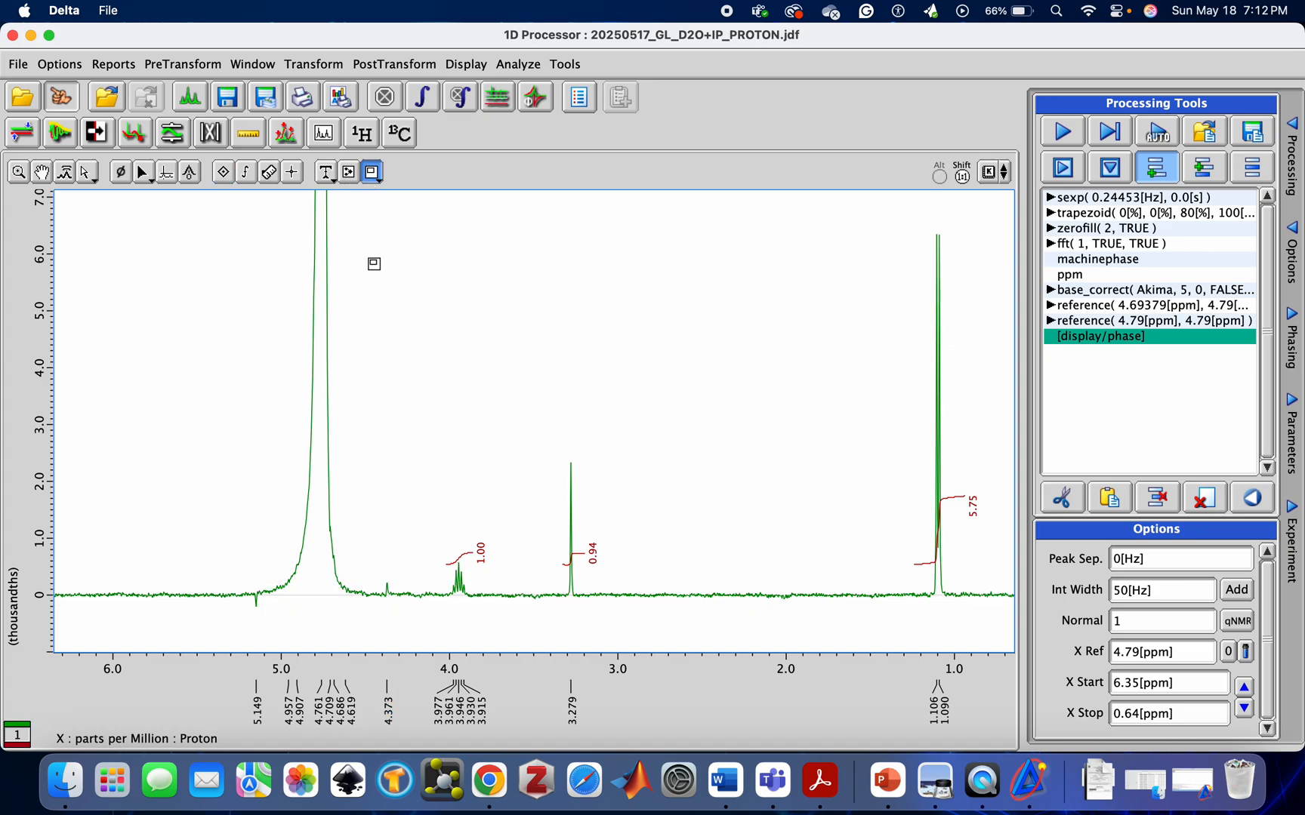
{"action": "left_click_drag", "start_coordinate": [412, 492], "coordinate": [531, 621]}
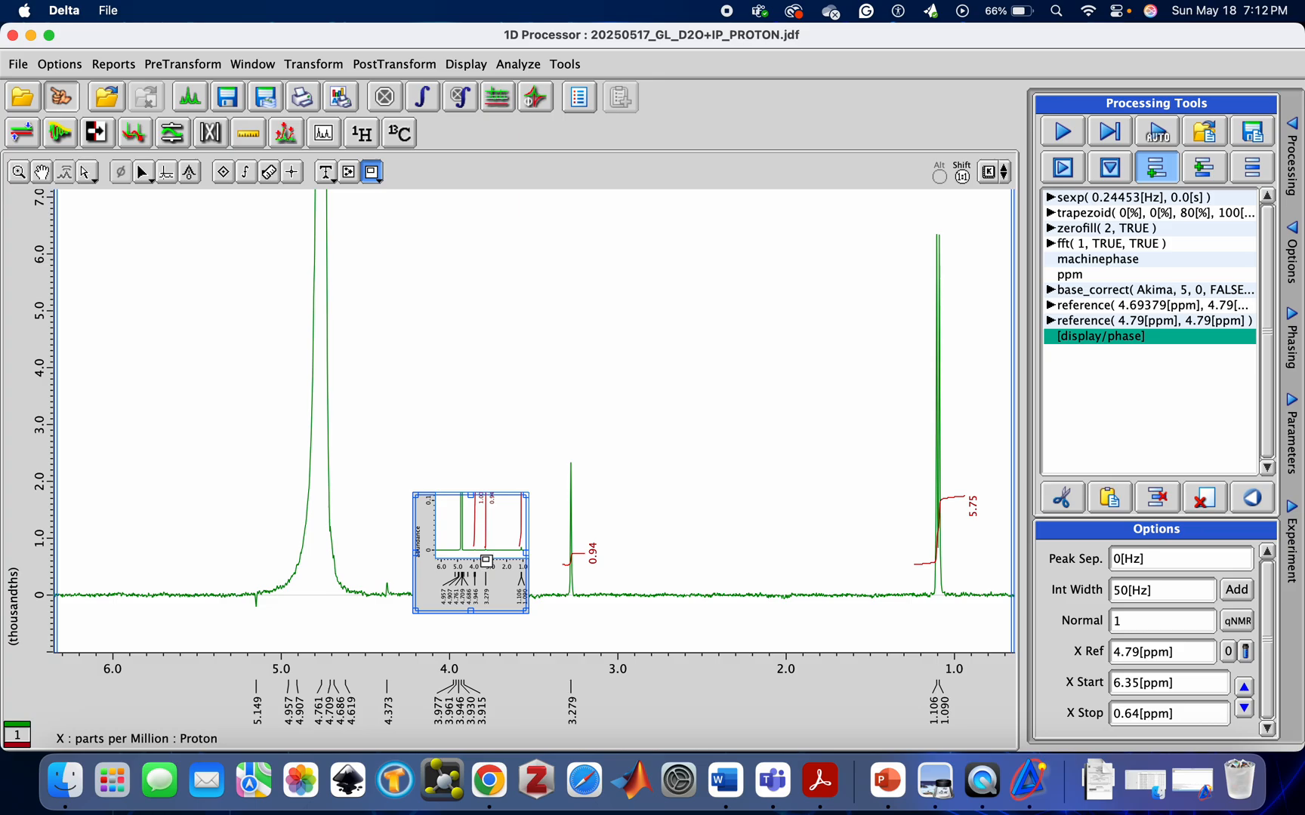
{"action": "left_click", "coordinate": [486, 561]}
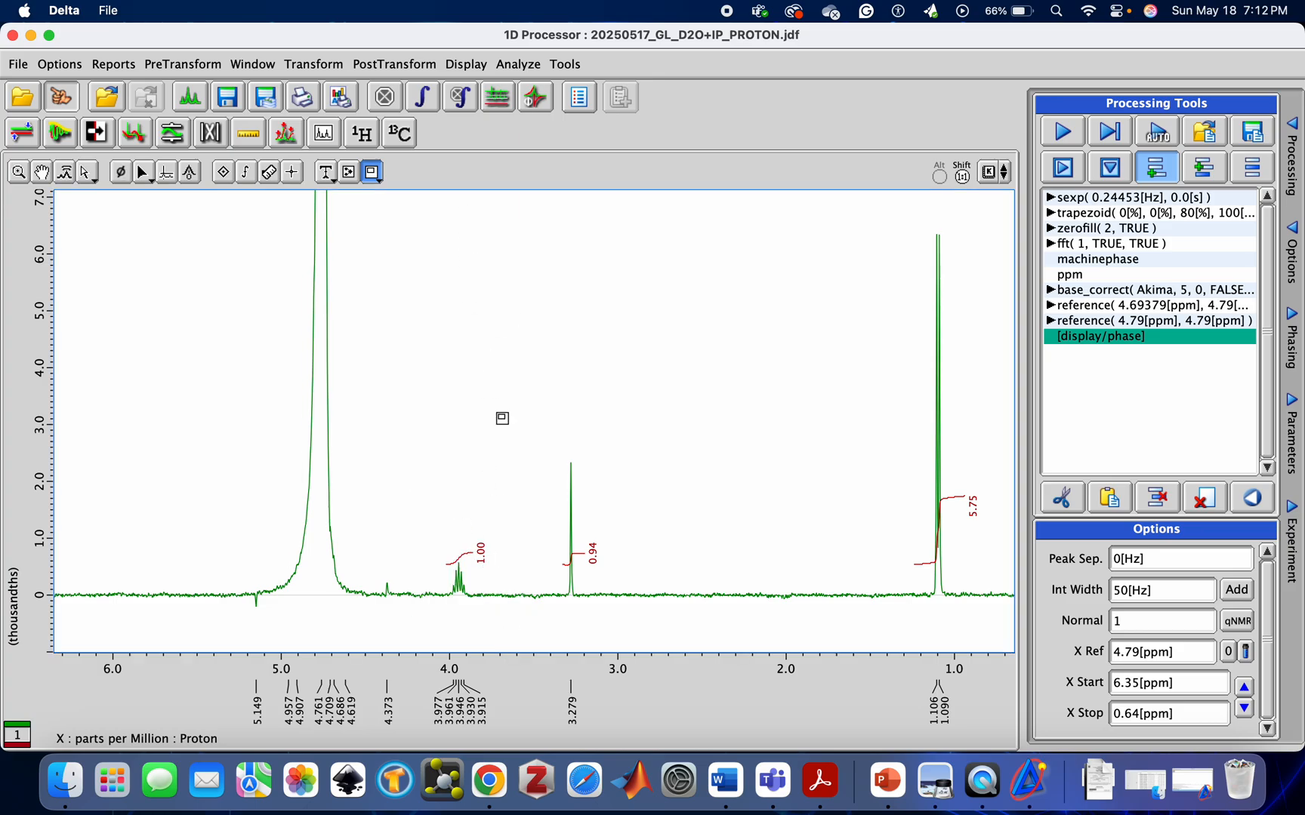
{"action": "scroll", "coordinate": [578, 520], "scroll_direction": "down", "scroll_amount": 3}
{"action": "scroll", "coordinate": [577, 520], "scroll_direction": "right", "scroll_amount": 2}
{"action": "scroll", "coordinate": [578, 520], "scroll_direction": "up", "scroll_amount": 2}
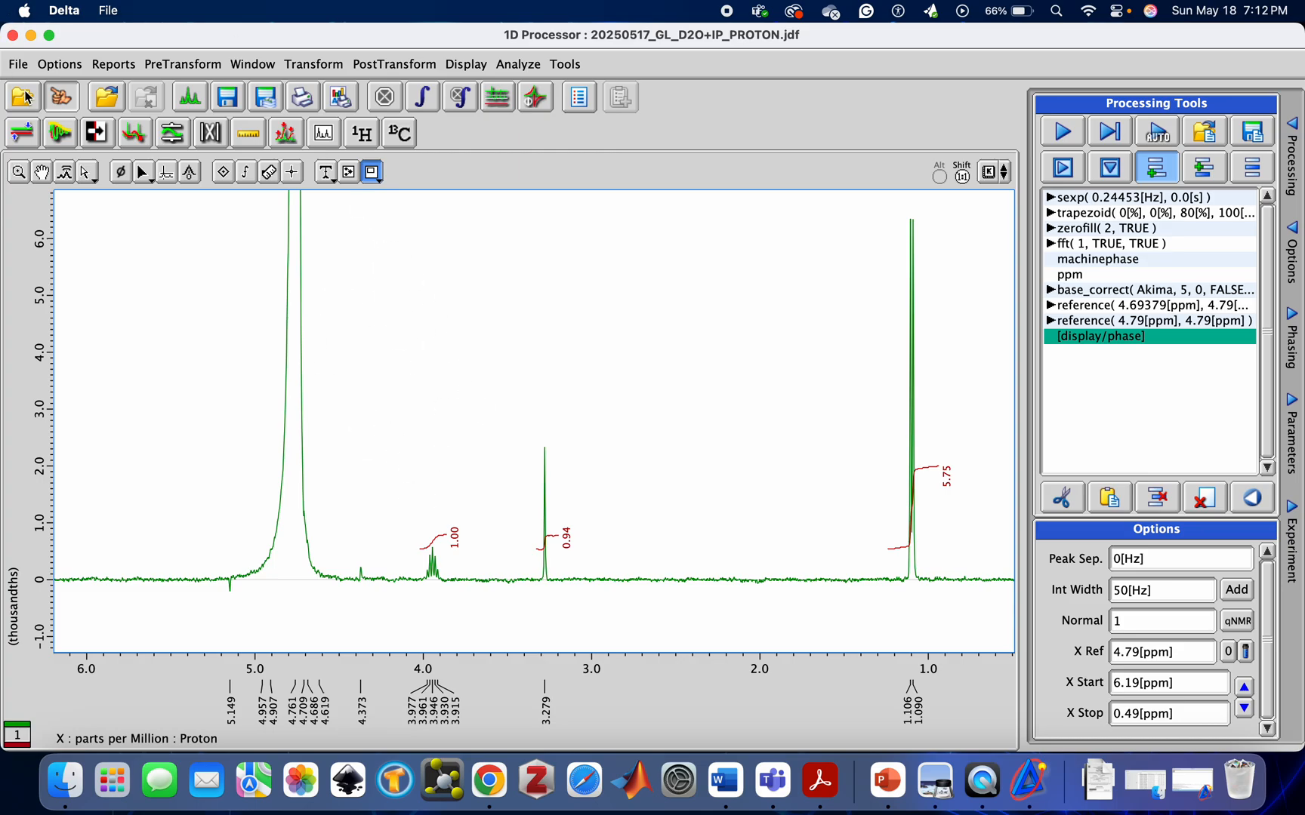
{"action": "left_click", "coordinate": [19, 65]}
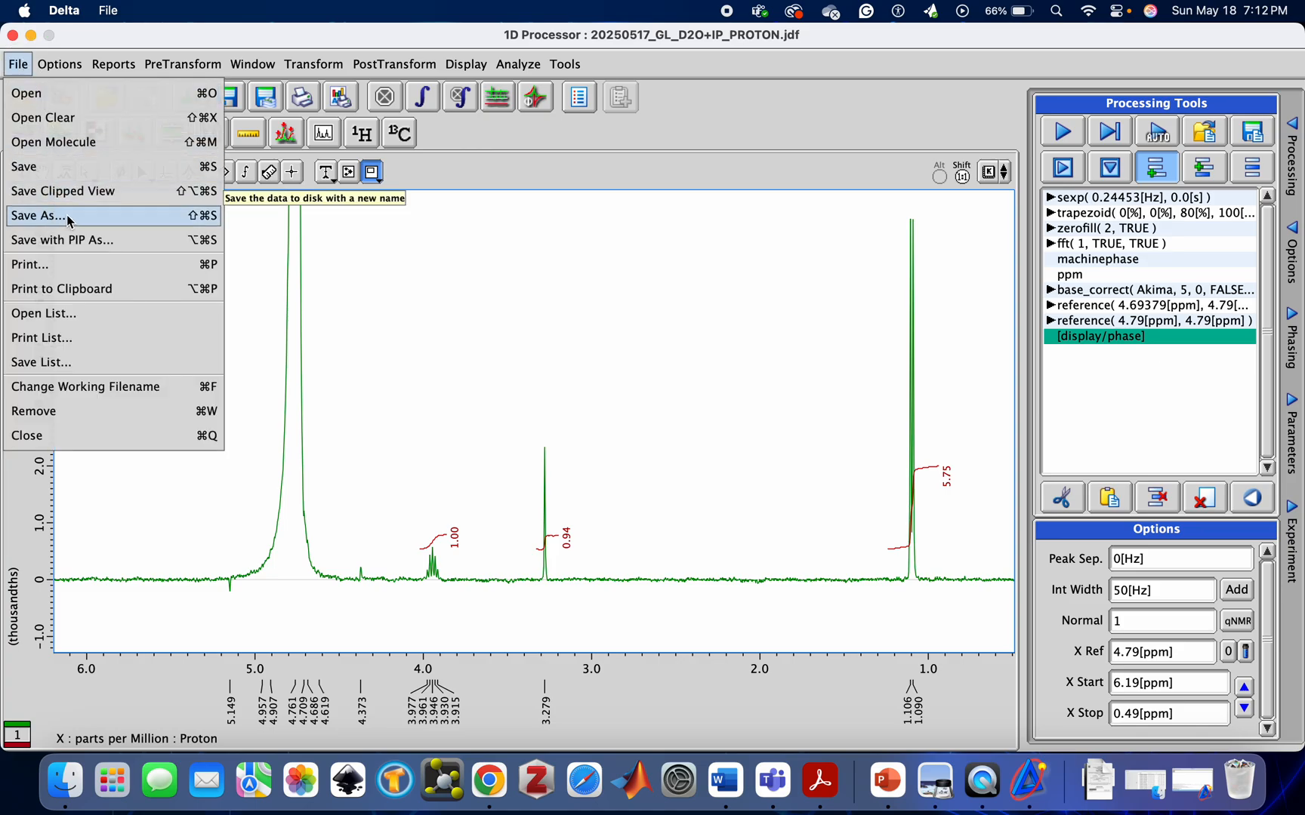
{"action": "left_click", "coordinate": [103, 217]}
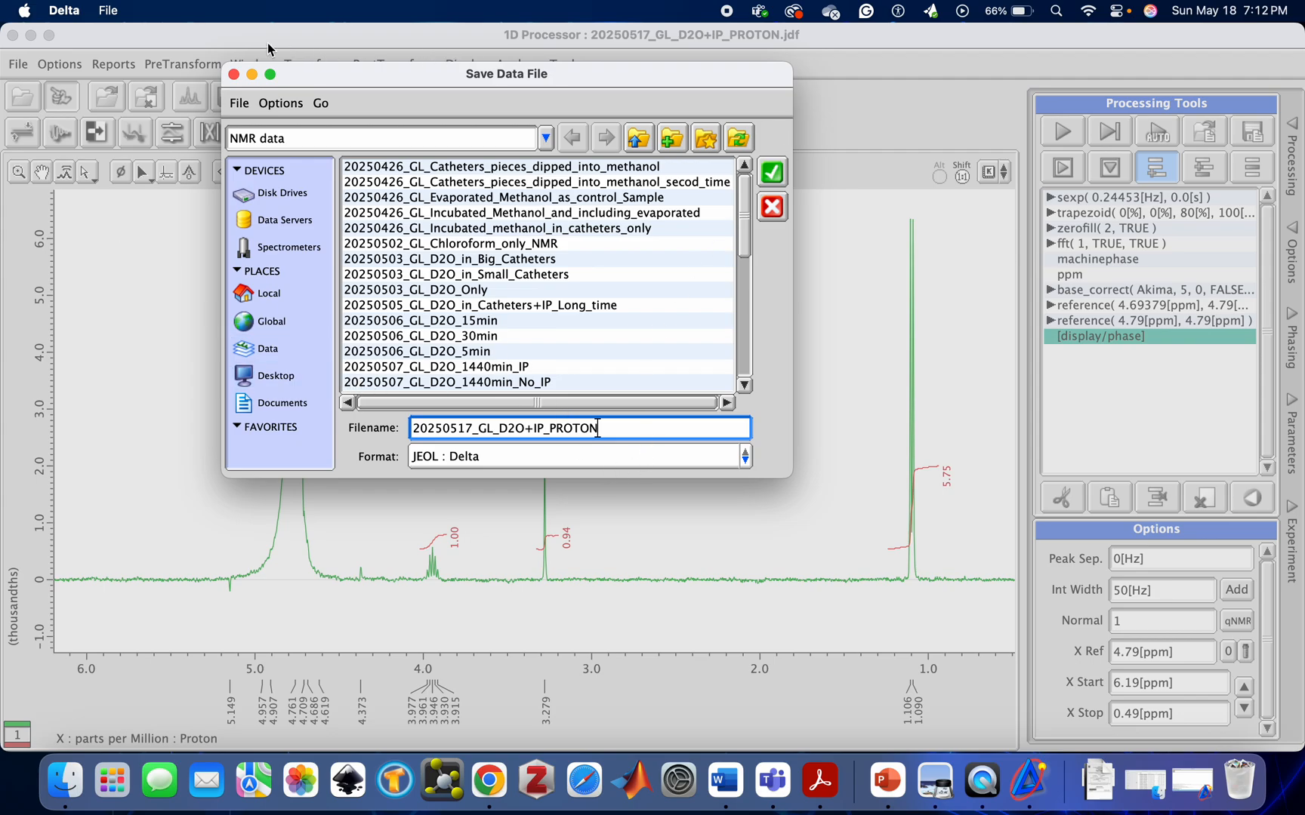
{"action": "left_click", "coordinate": [234, 75]}
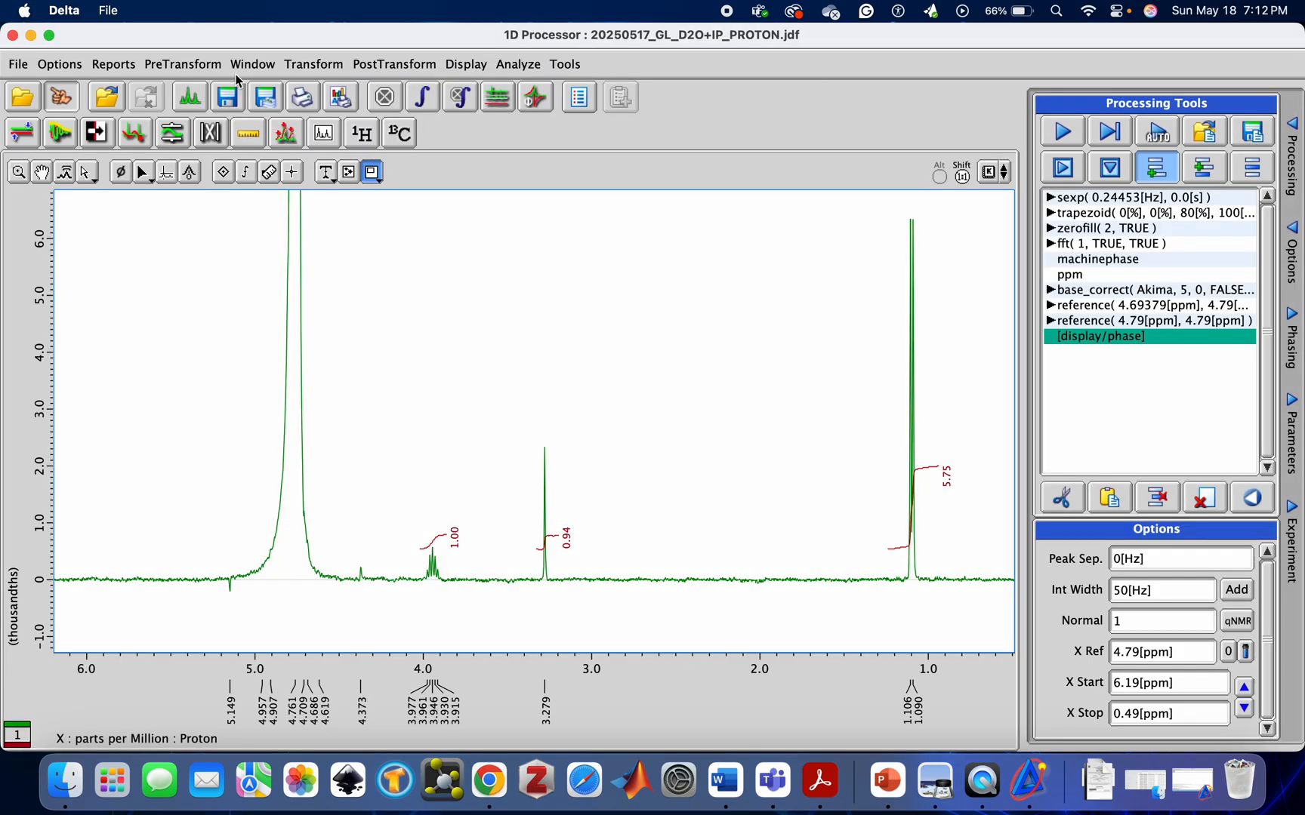
Step: Review the PDF output options in the print dialog for the processed spectrum, and leave it without printing
{"action": "left_click", "coordinate": [16, 67]}
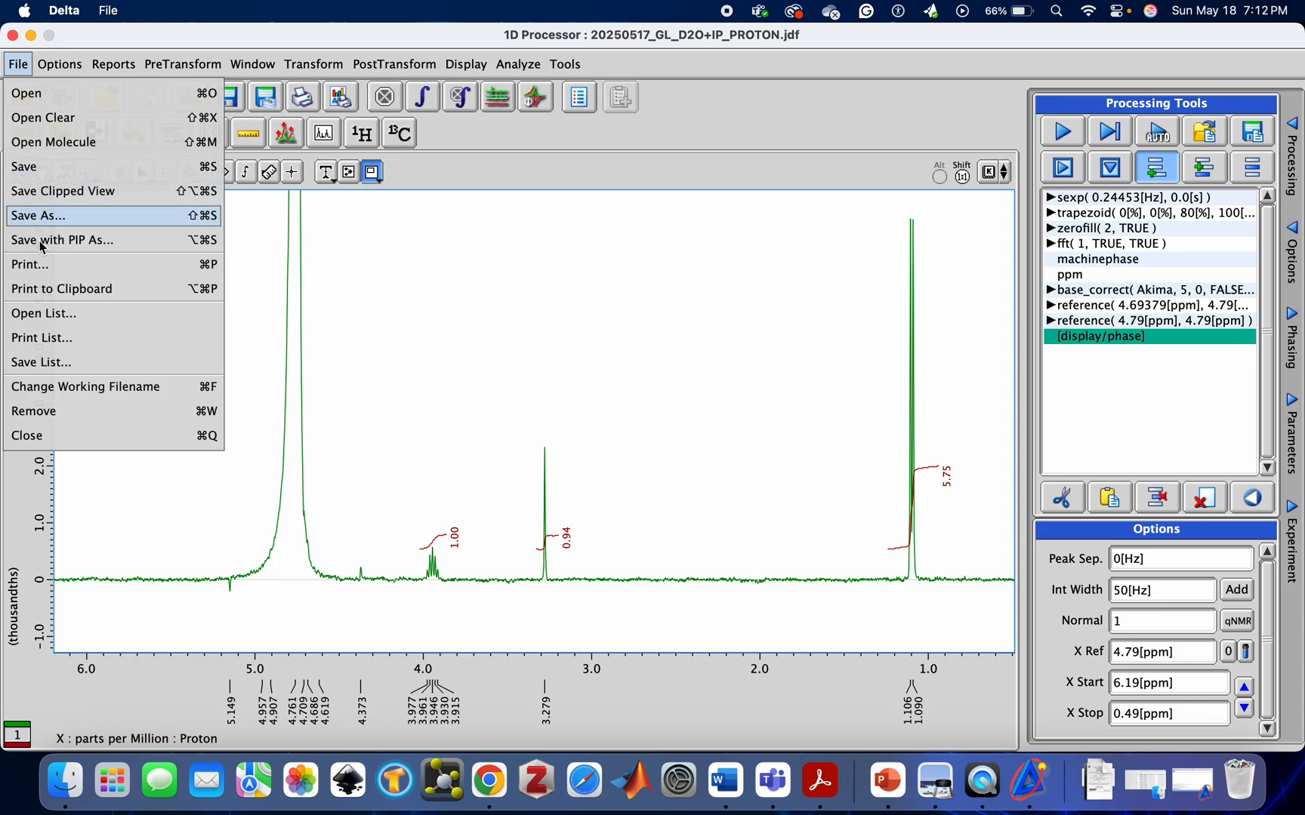
{"action": "left_click", "coordinate": [47, 265]}
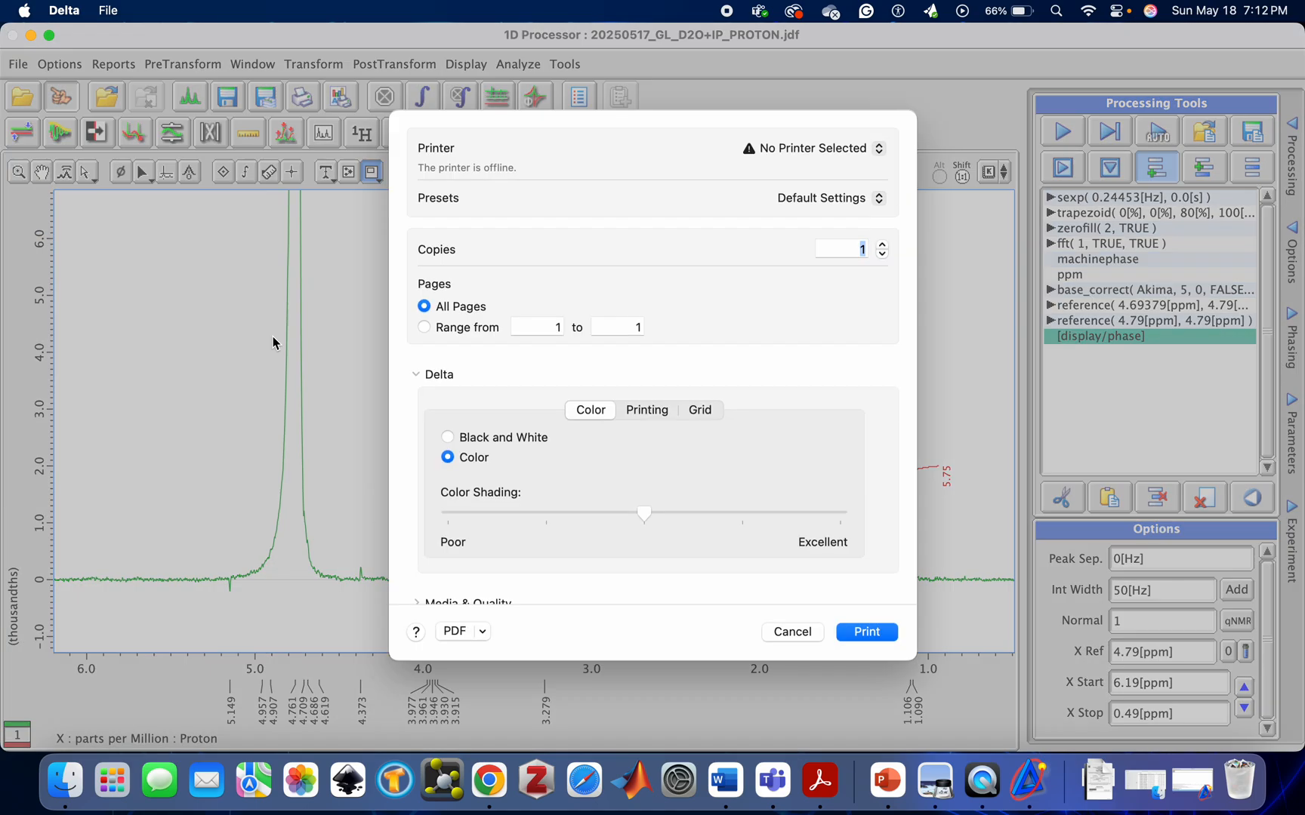
{"action": "scroll", "coordinate": [514, 545], "scroll_direction": "down", "scroll_amount": 3}
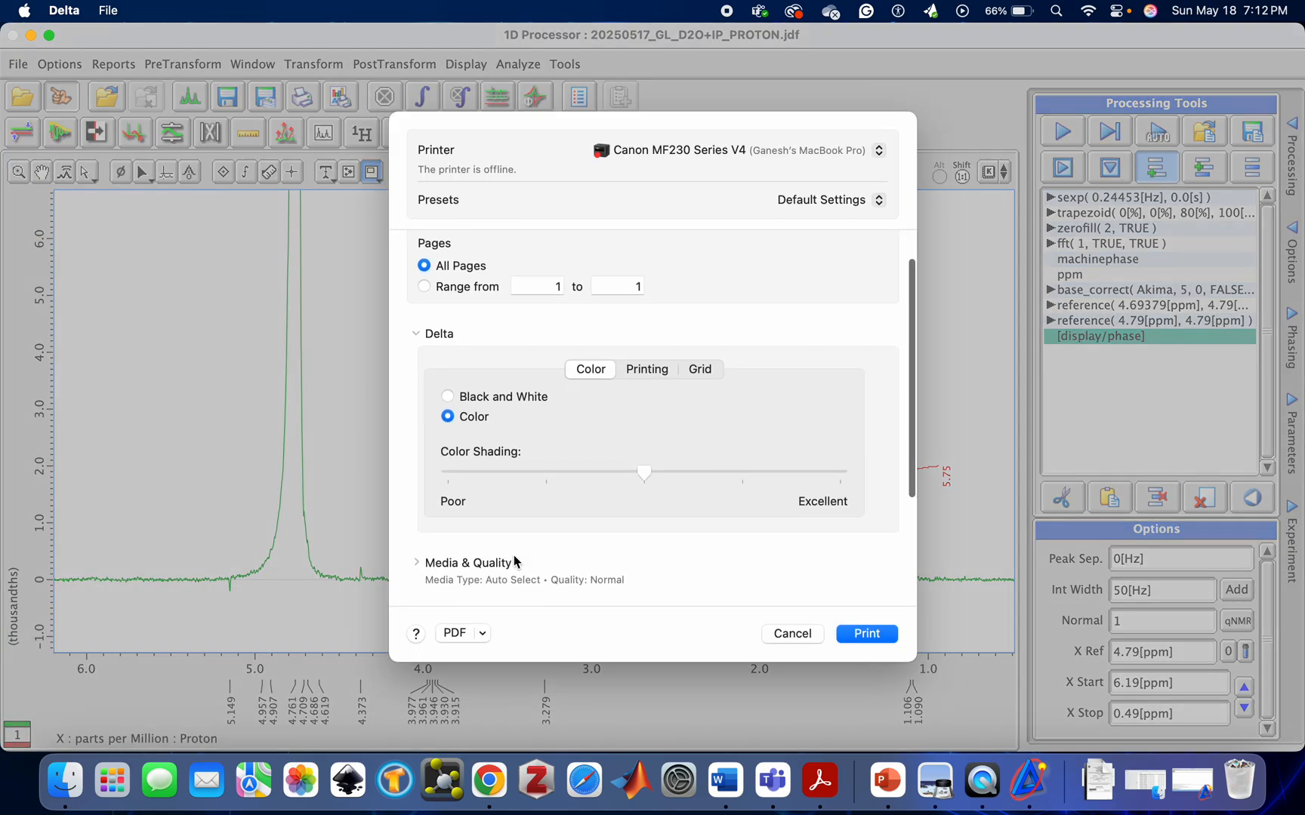
{"action": "left_click", "coordinate": [482, 635]}
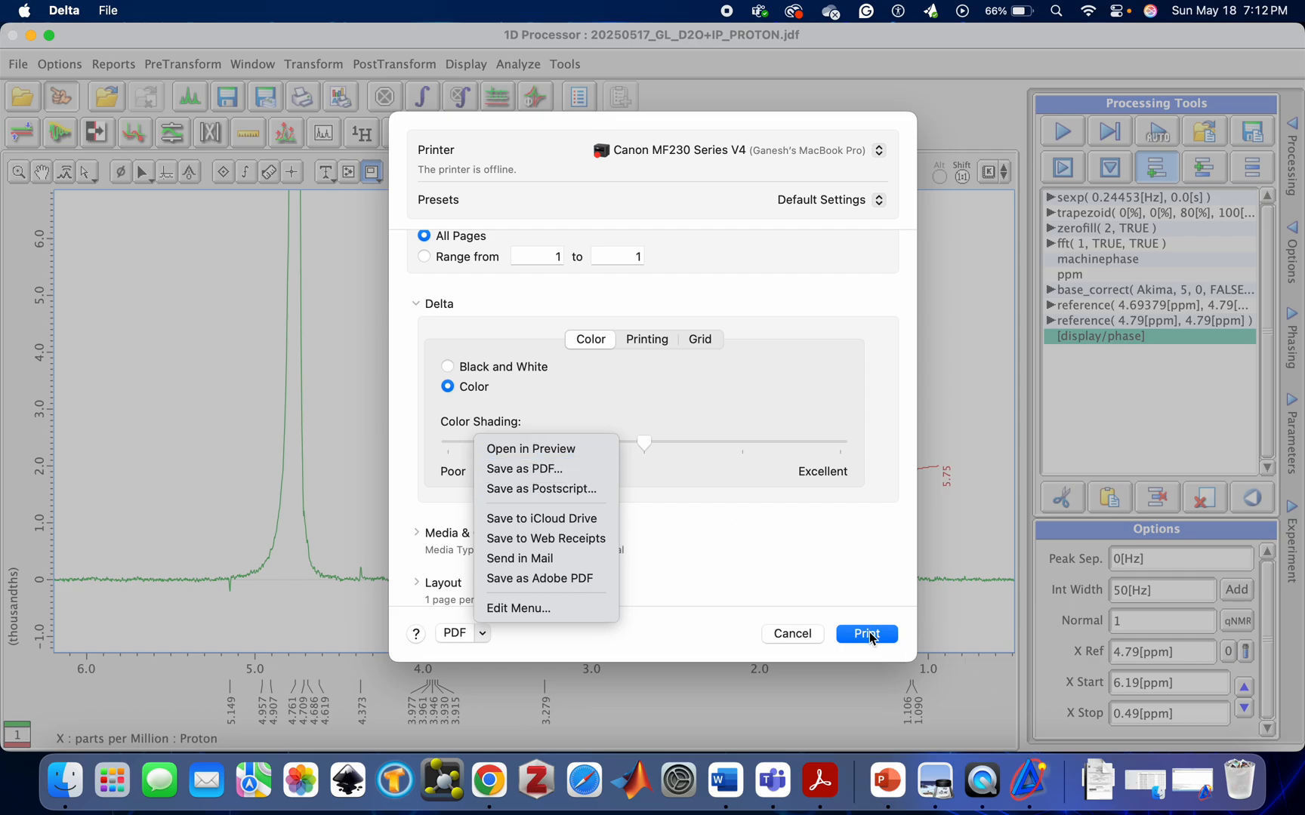
{"action": "key", "text": "Escape"}
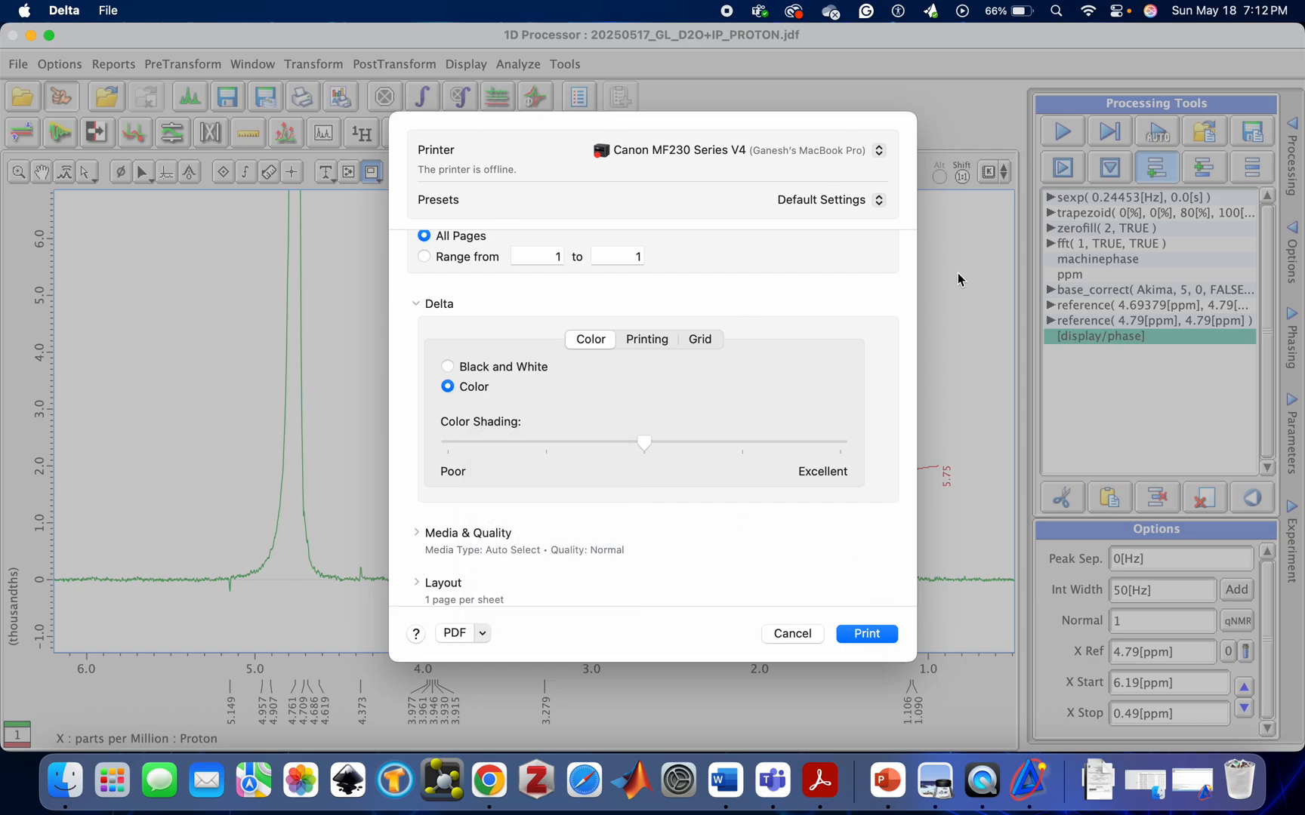
{"action": "left_click", "coordinate": [789, 631]}
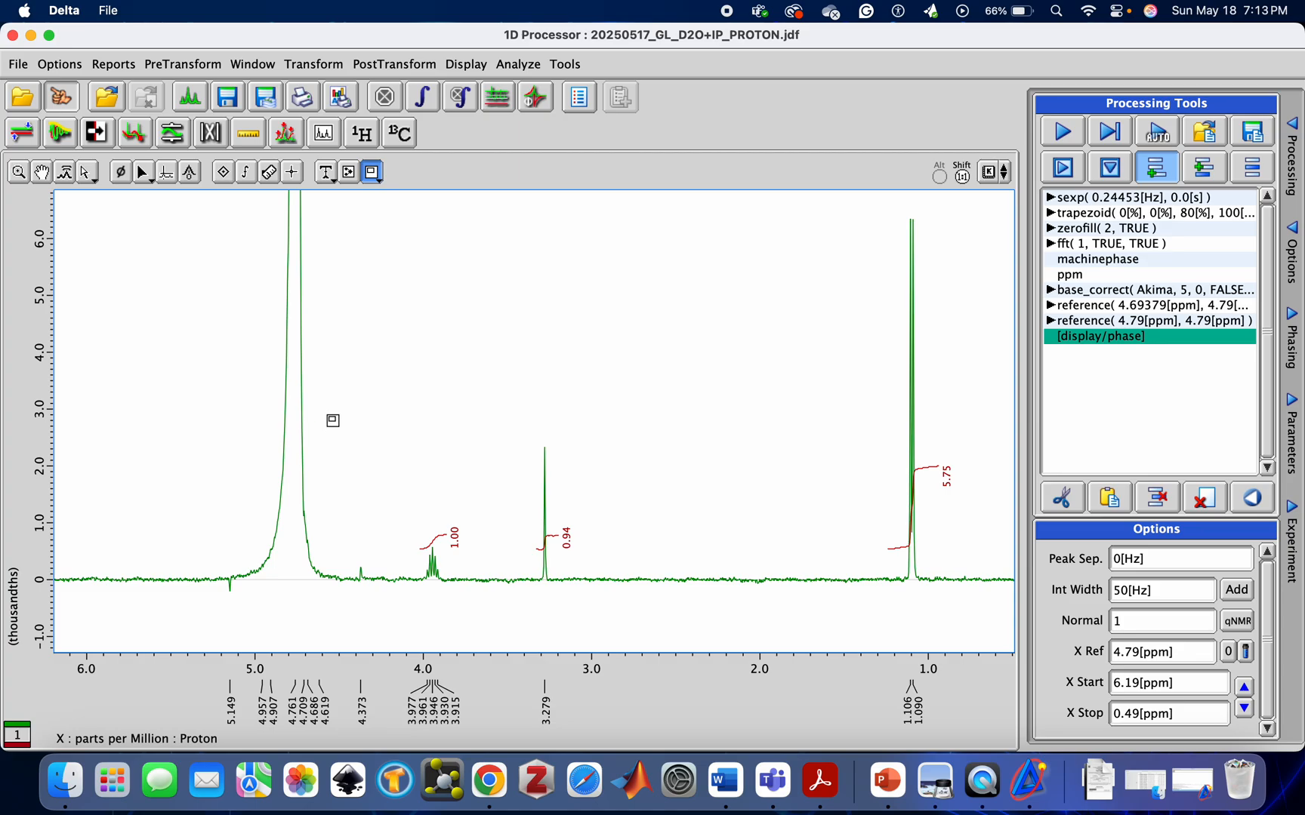
Step: Close the 1D Processor and open version 2 of 20250517_GL_D2O+IP_PROTON in a maximized Data Slate
{"action": "left_click", "coordinate": [12, 36]}
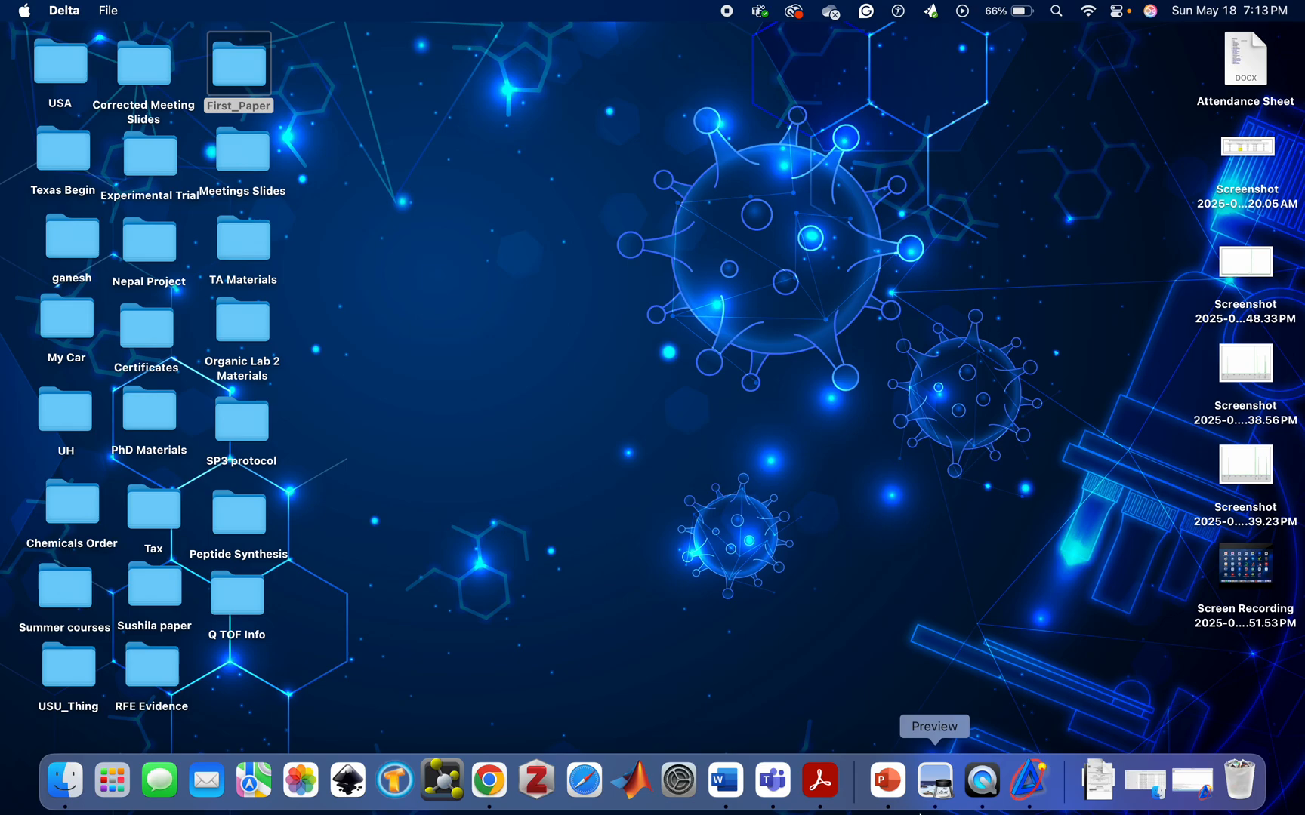
{"action": "left_click", "coordinate": [1028, 781]}
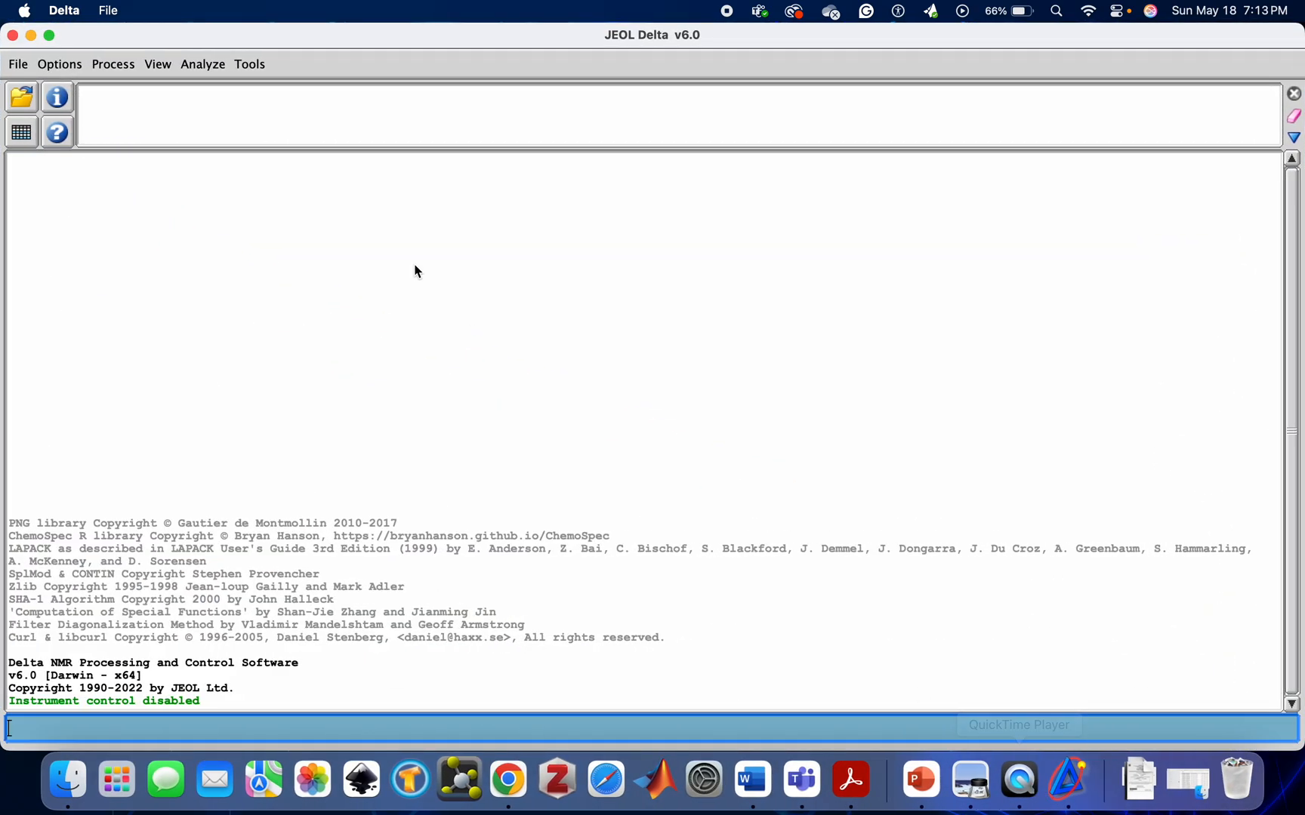
{"action": "left_click", "coordinate": [25, 95]}
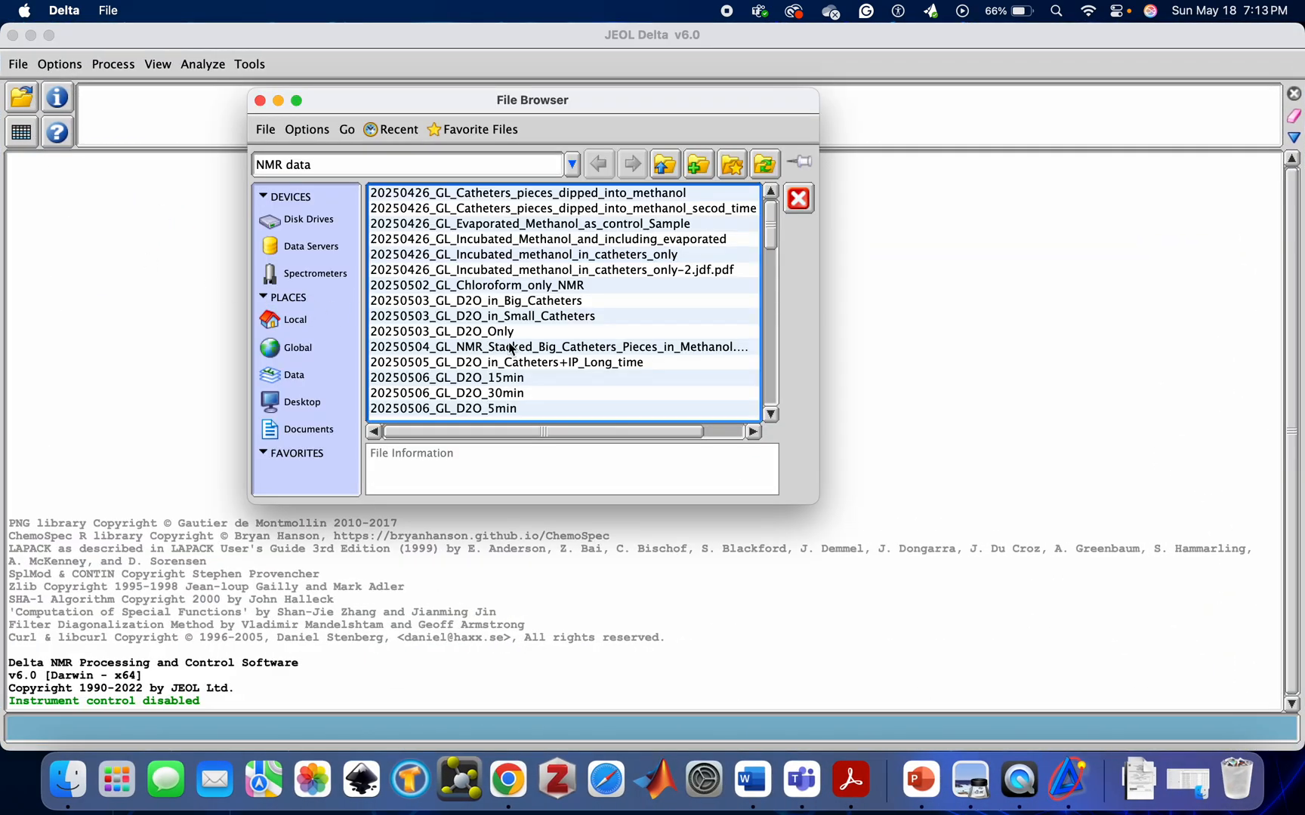
{"action": "scroll", "coordinate": [519, 358], "scroll_direction": "down", "scroll_amount": 10}
{"action": "scroll", "coordinate": [519, 358], "scroll_direction": "down", "scroll_amount": 5}
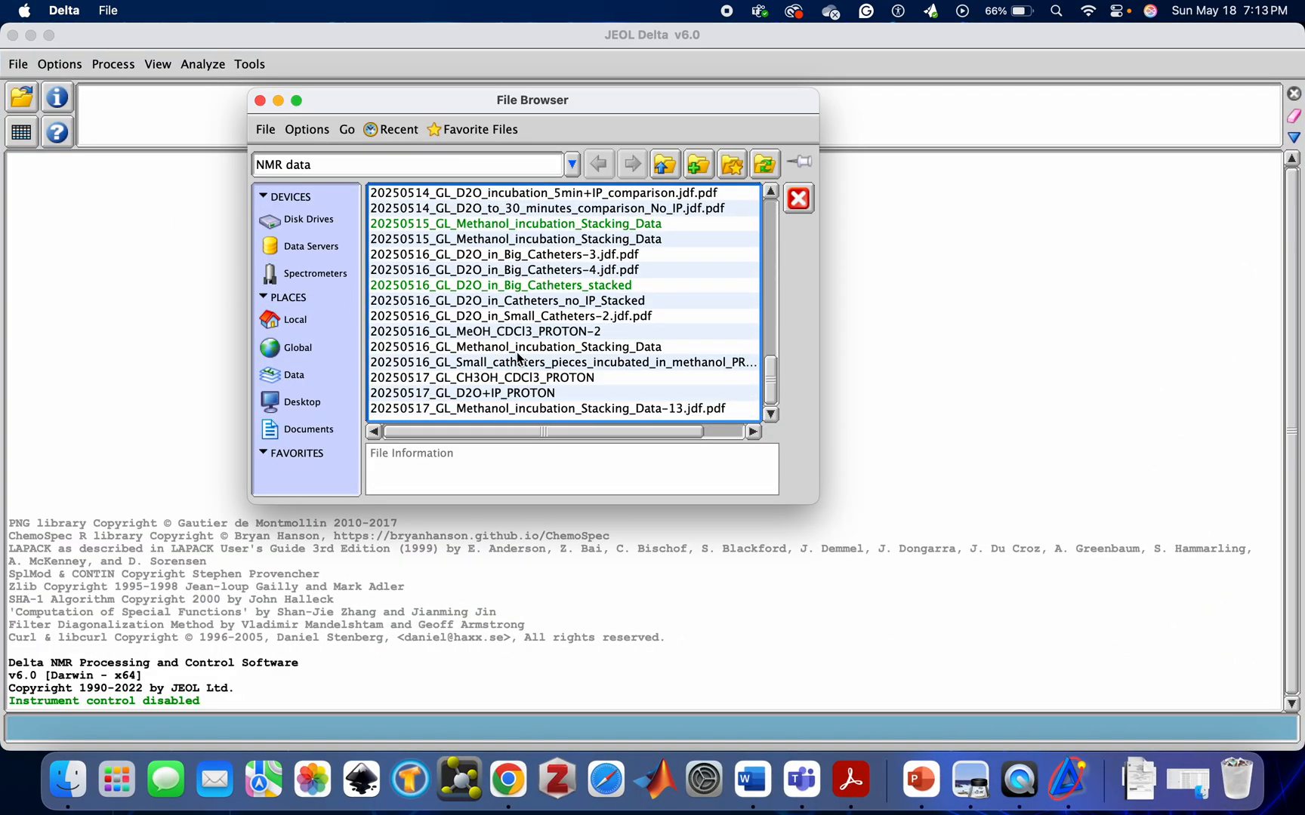
{"action": "left_click", "coordinate": [507, 392]}
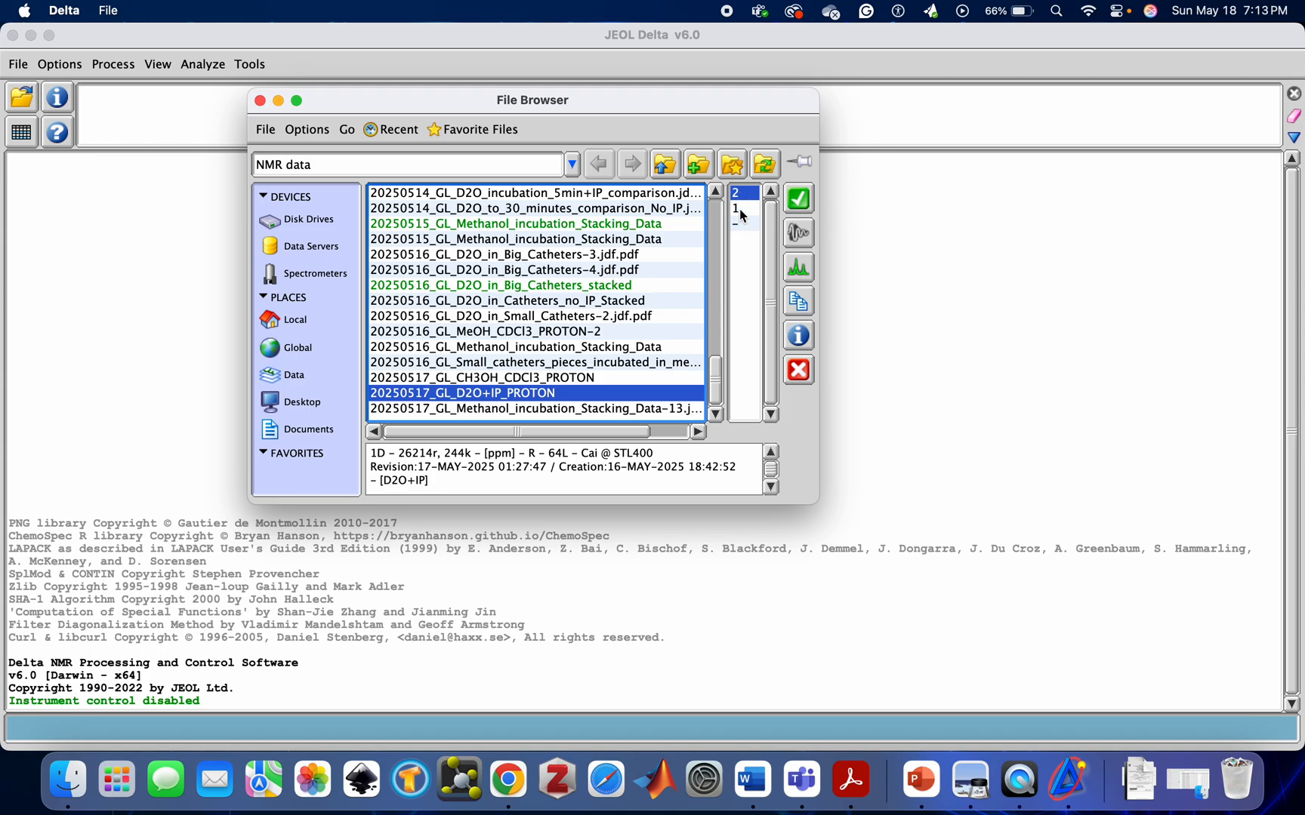
{"action": "left_click", "coordinate": [799, 199]}
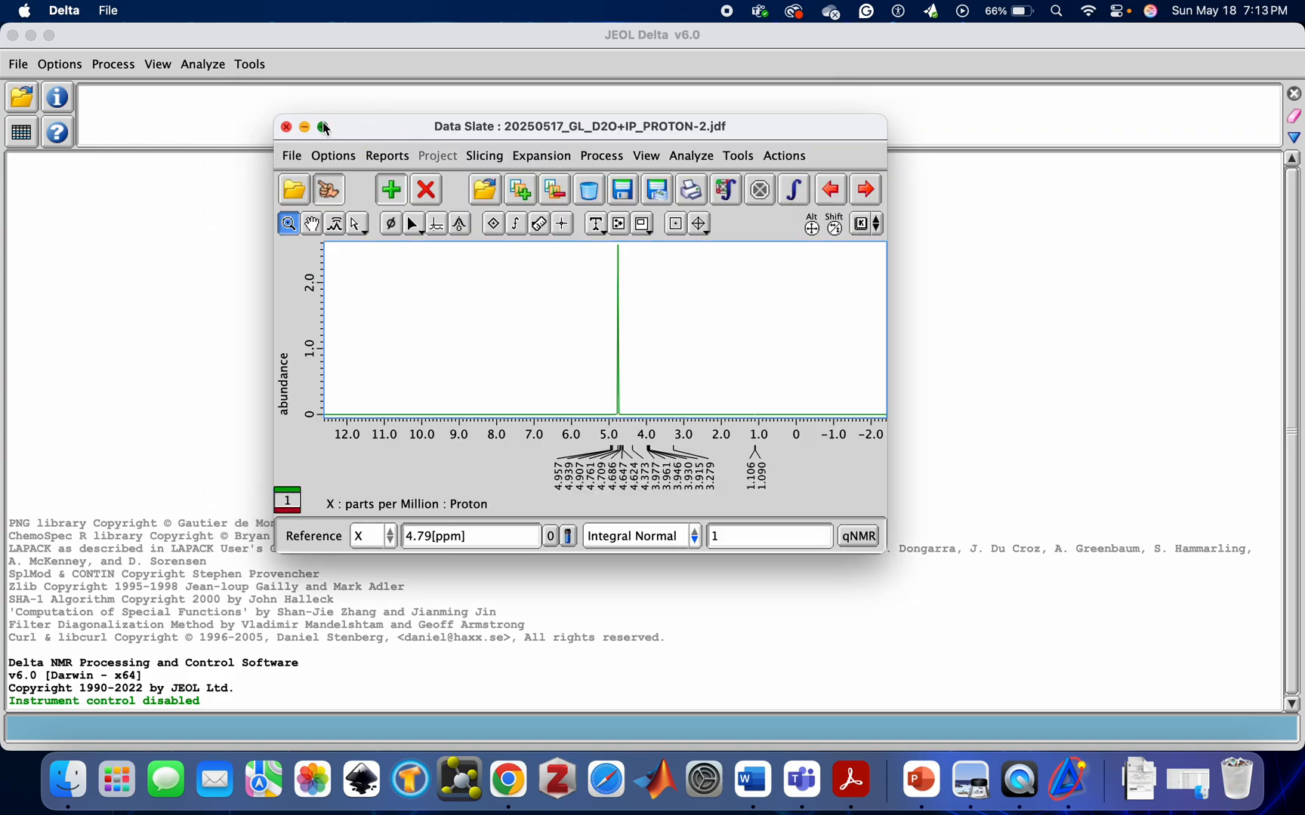
{"action": "left_click", "coordinate": [323, 127]}
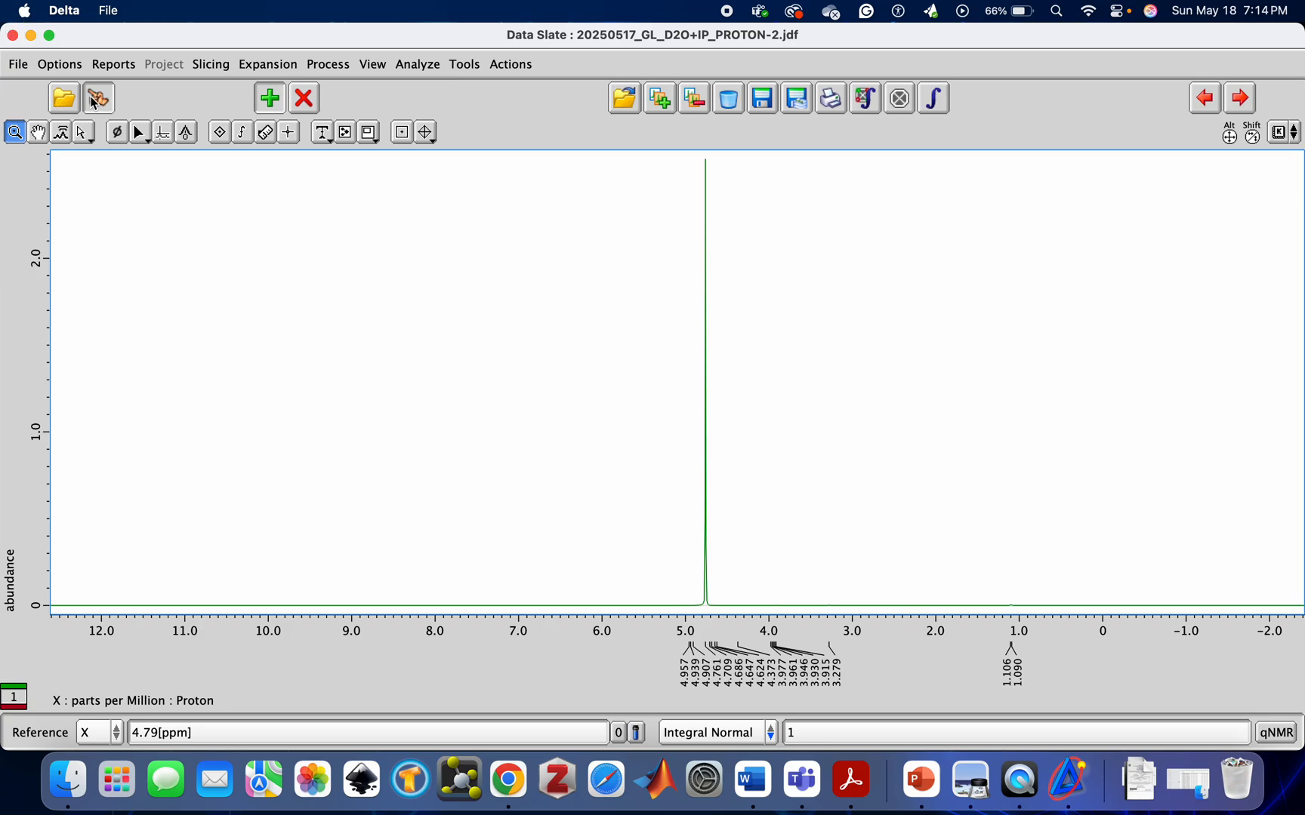
Step: Open version 2 of 20250517_GL_CH3OH_CDCl3_PROTON as a layer over the D2O+IP spectrum
{"action": "left_click", "coordinate": [67, 100]}
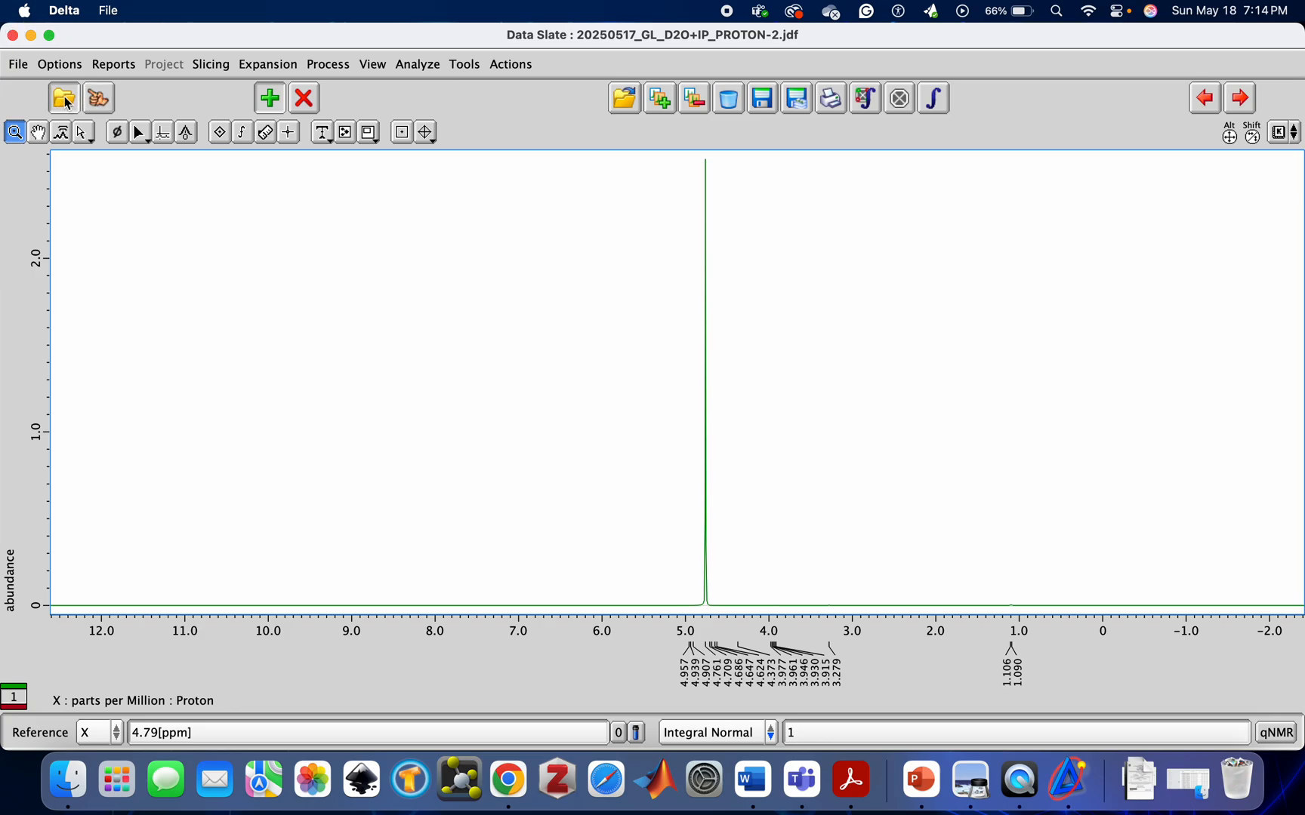
{"action": "left_click", "coordinate": [663, 107]}
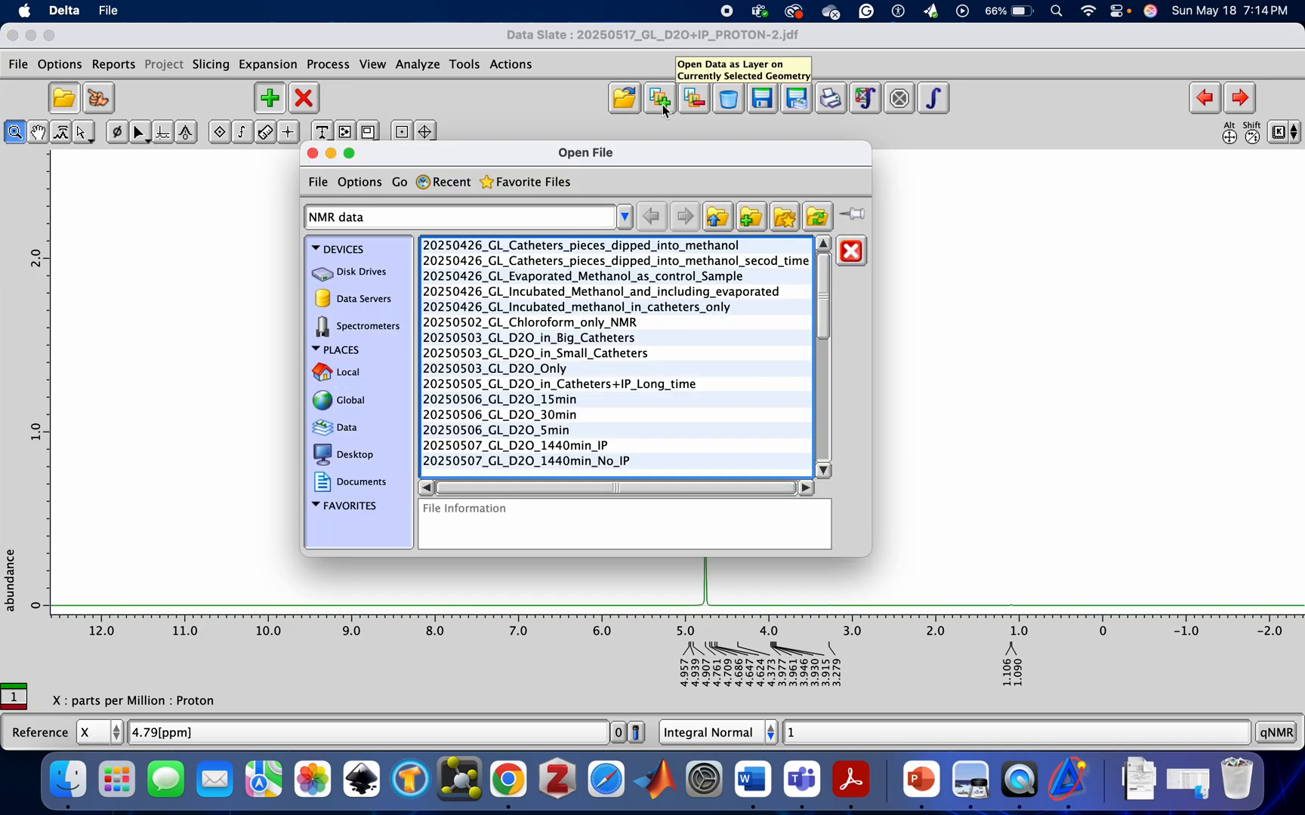
{"action": "scroll", "coordinate": [583, 400], "scroll_direction": "down", "scroll_amount": 10}
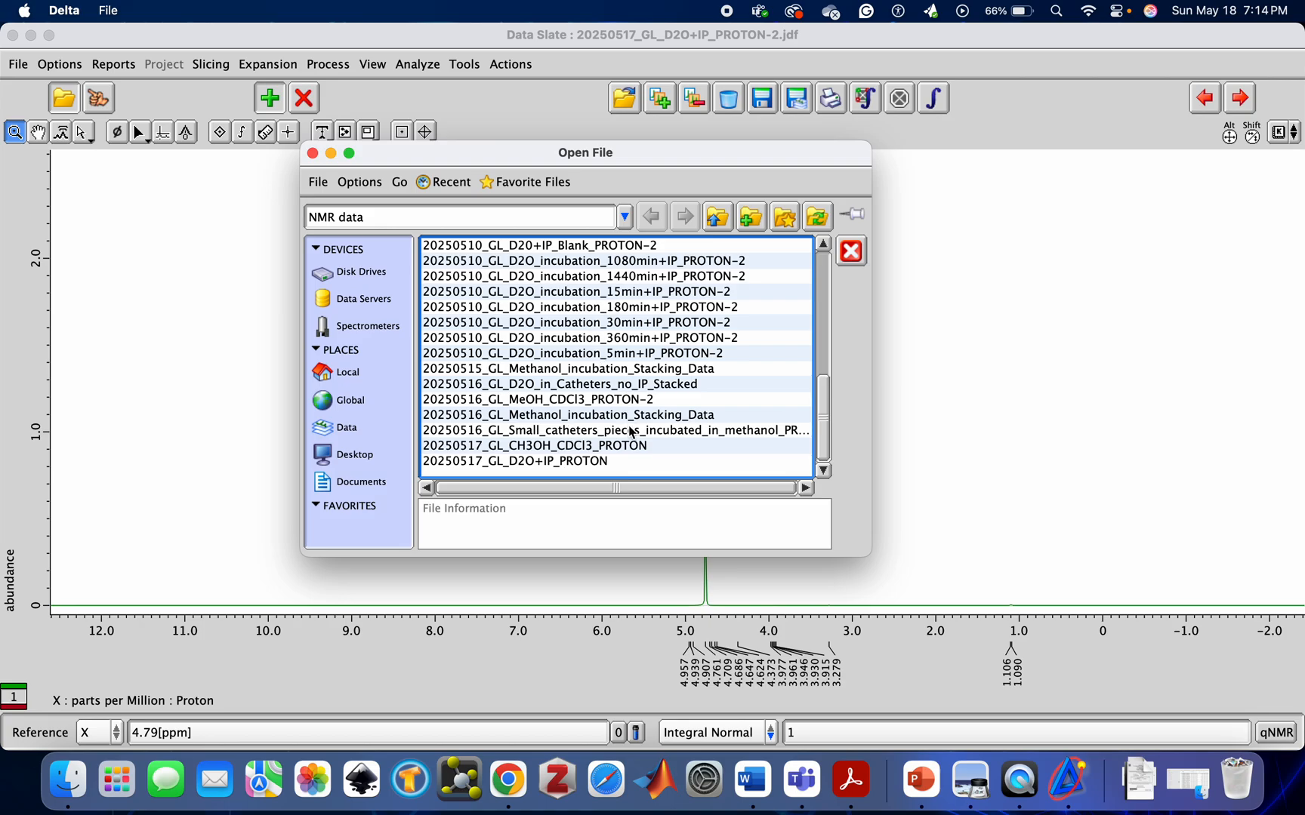
{"action": "left_click", "coordinate": [597, 448]}
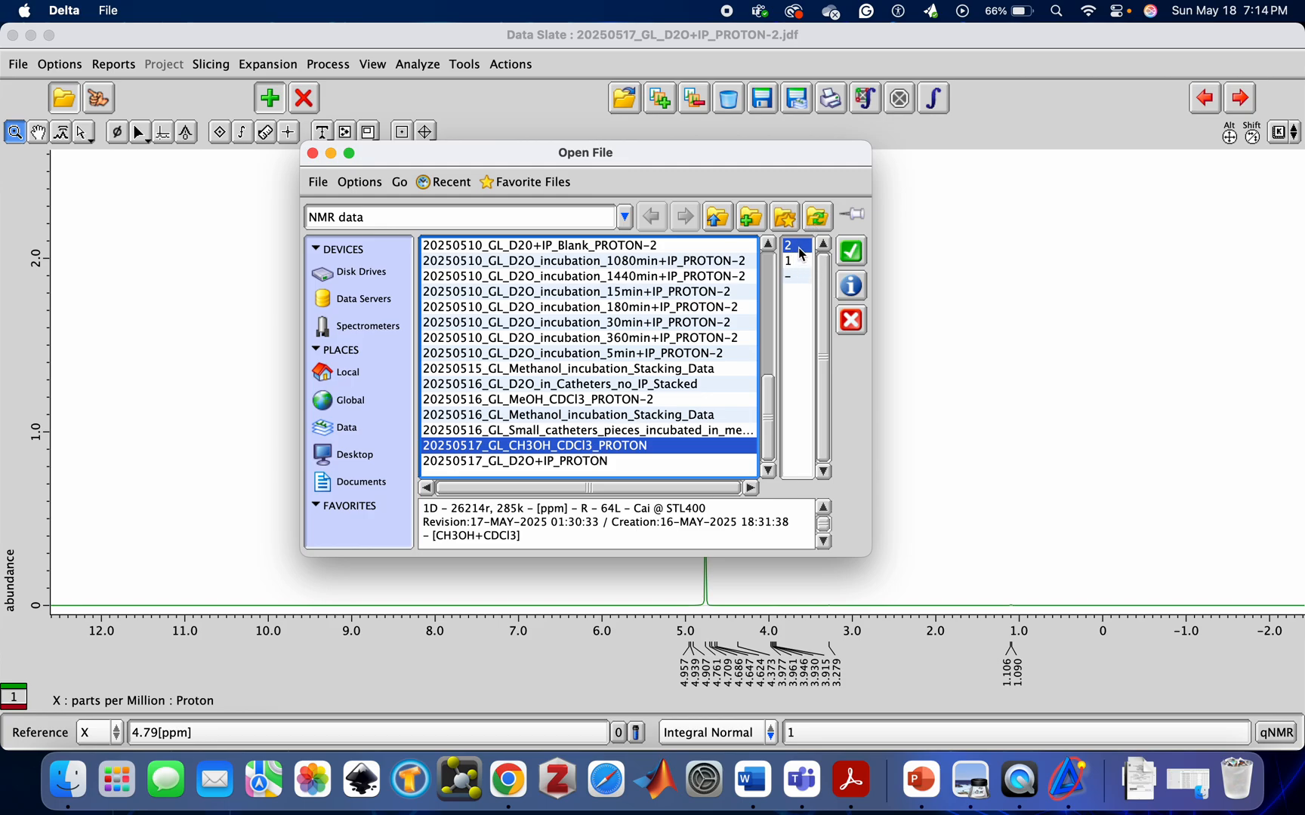
{"action": "left_click", "coordinate": [850, 252]}
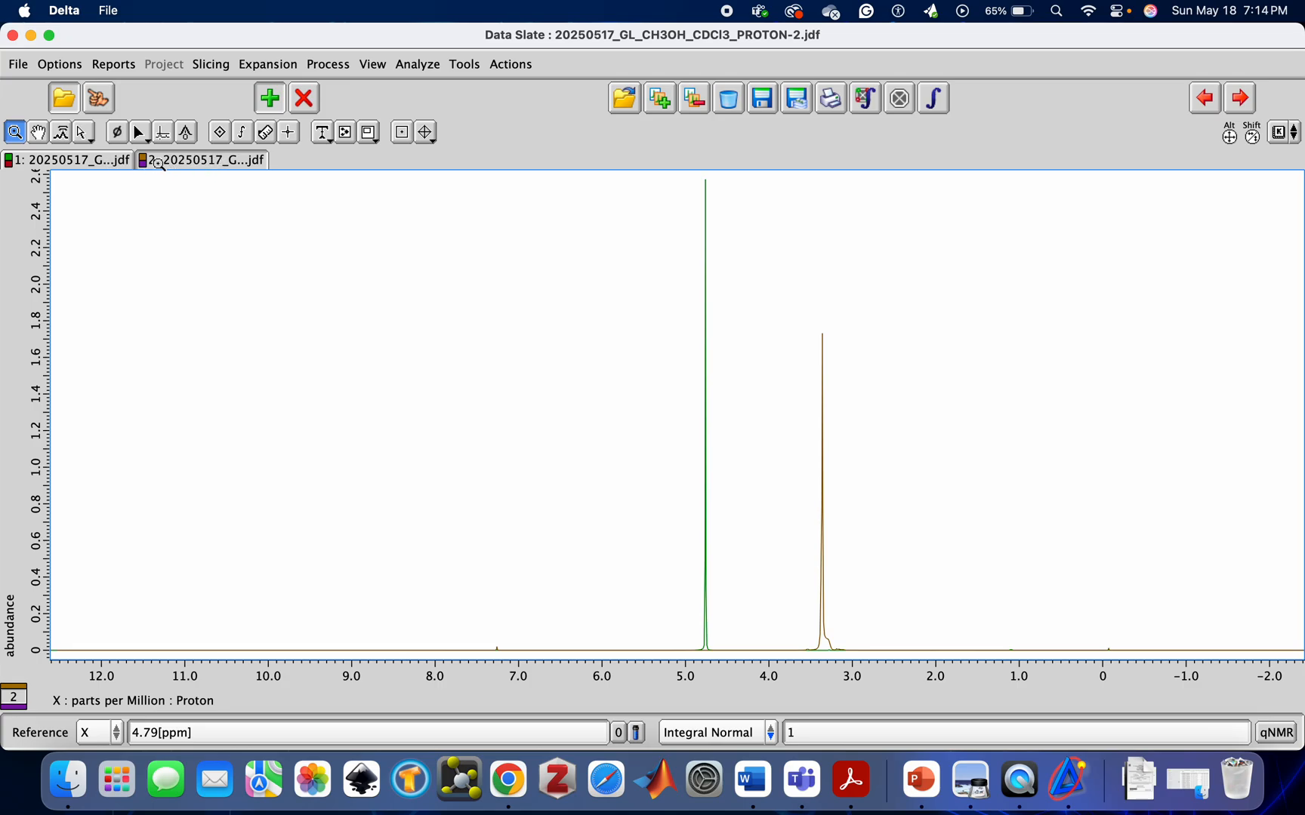
Step: Shift the CH3OH_CDCl3 layer until both baselines coincide and its small peak near 7.26 ppm lines up with the D2O+IP water peak
{"action": "left_click", "coordinate": [183, 161]}
{"action": "left_click", "coordinate": [81, 134]}
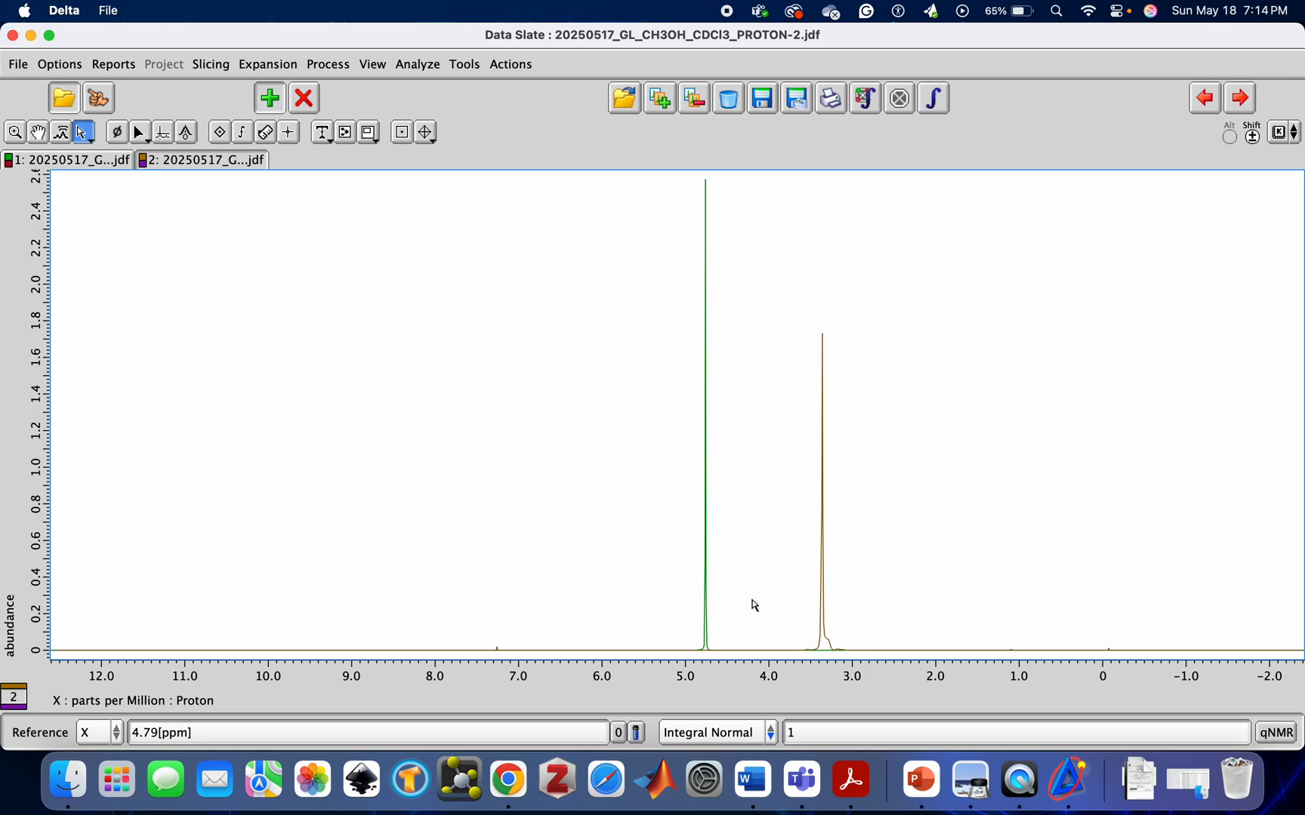
{"action": "left_click", "coordinate": [36, 133]}
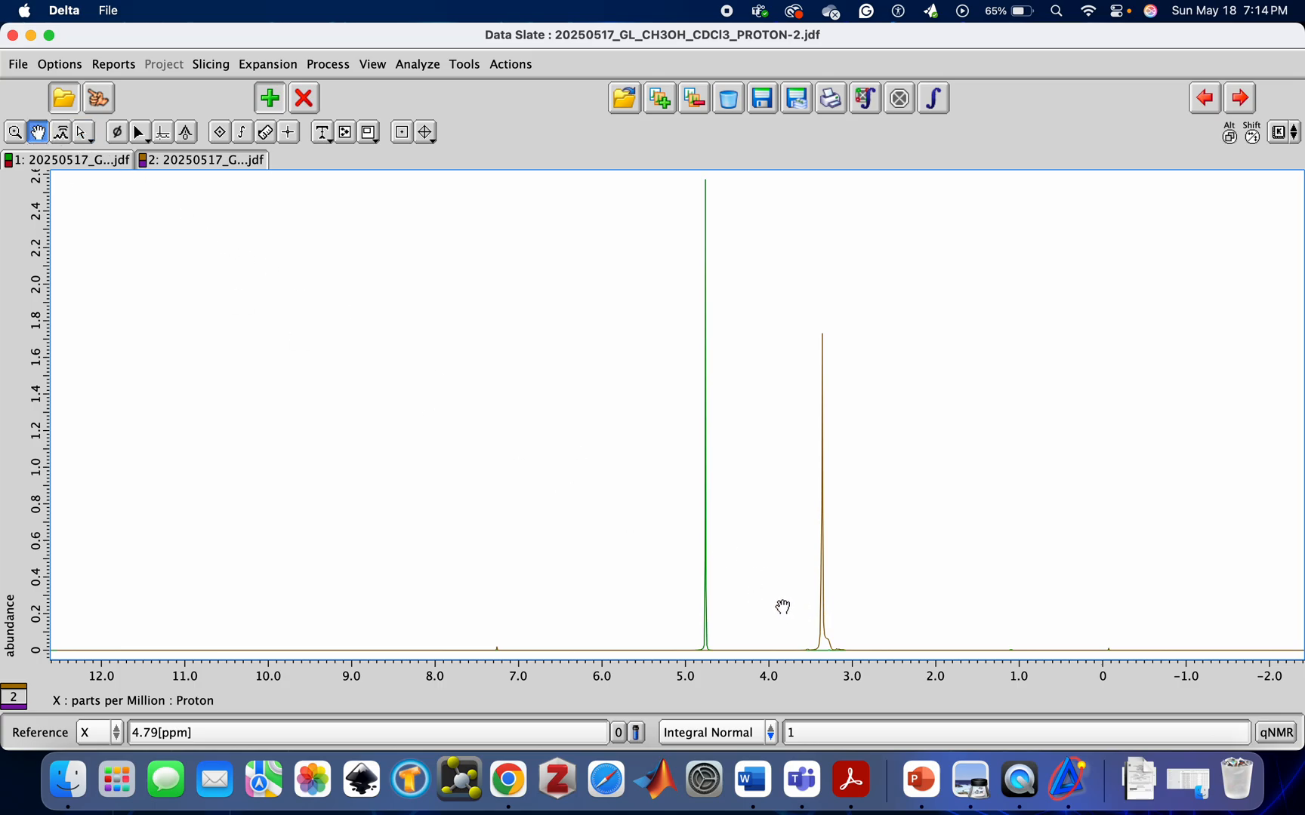
{"action": "mouse_move", "coordinate": [782, 607]}
{"action": "left_mouse_down"}
{"action": "mouse_move", "coordinate": [781, 402]}
{"action": "mouse_move", "coordinate": [762, 556]}
{"action": "mouse_move", "coordinate": [746, 376]}
{"action": "left_mouse_up"}
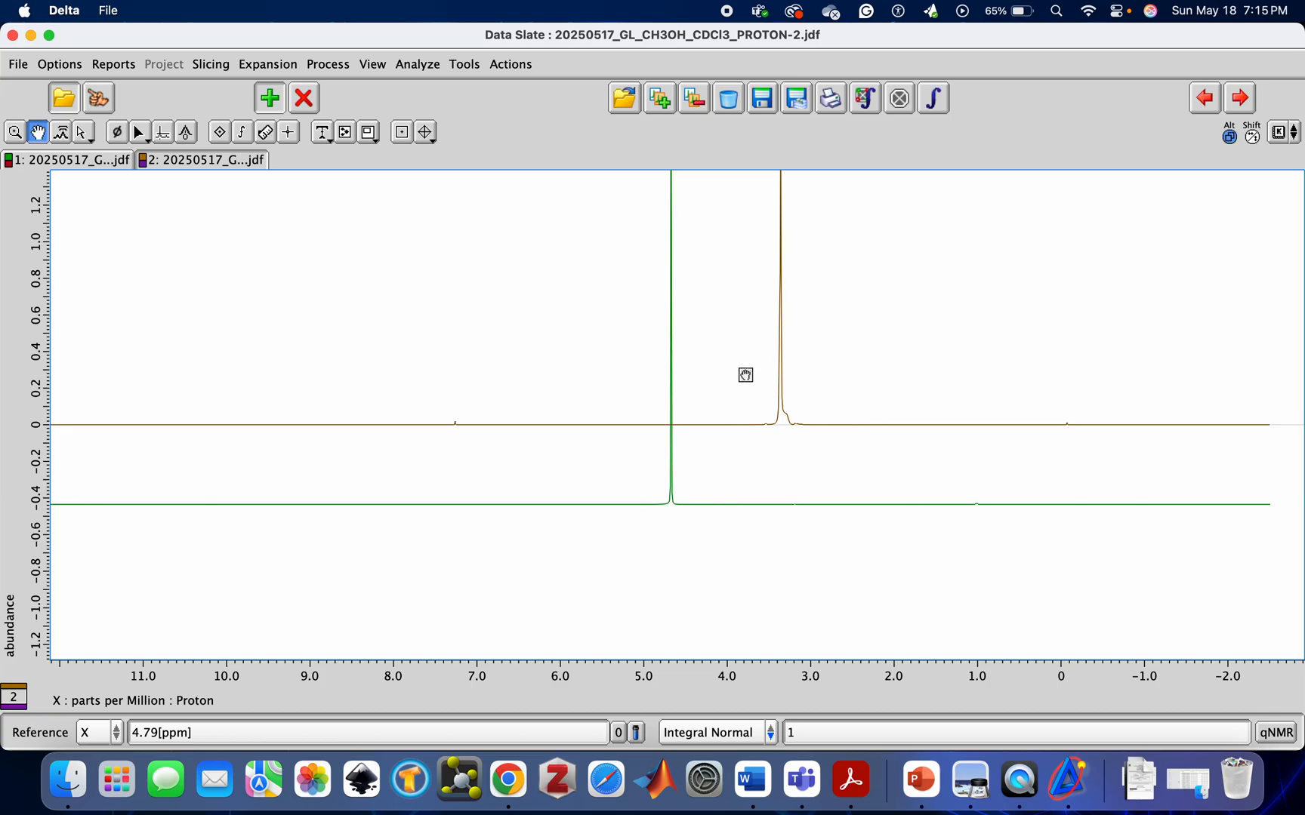
{"action": "left_click_drag", "start_coordinate": [746, 373], "coordinate": [1026, 416]}
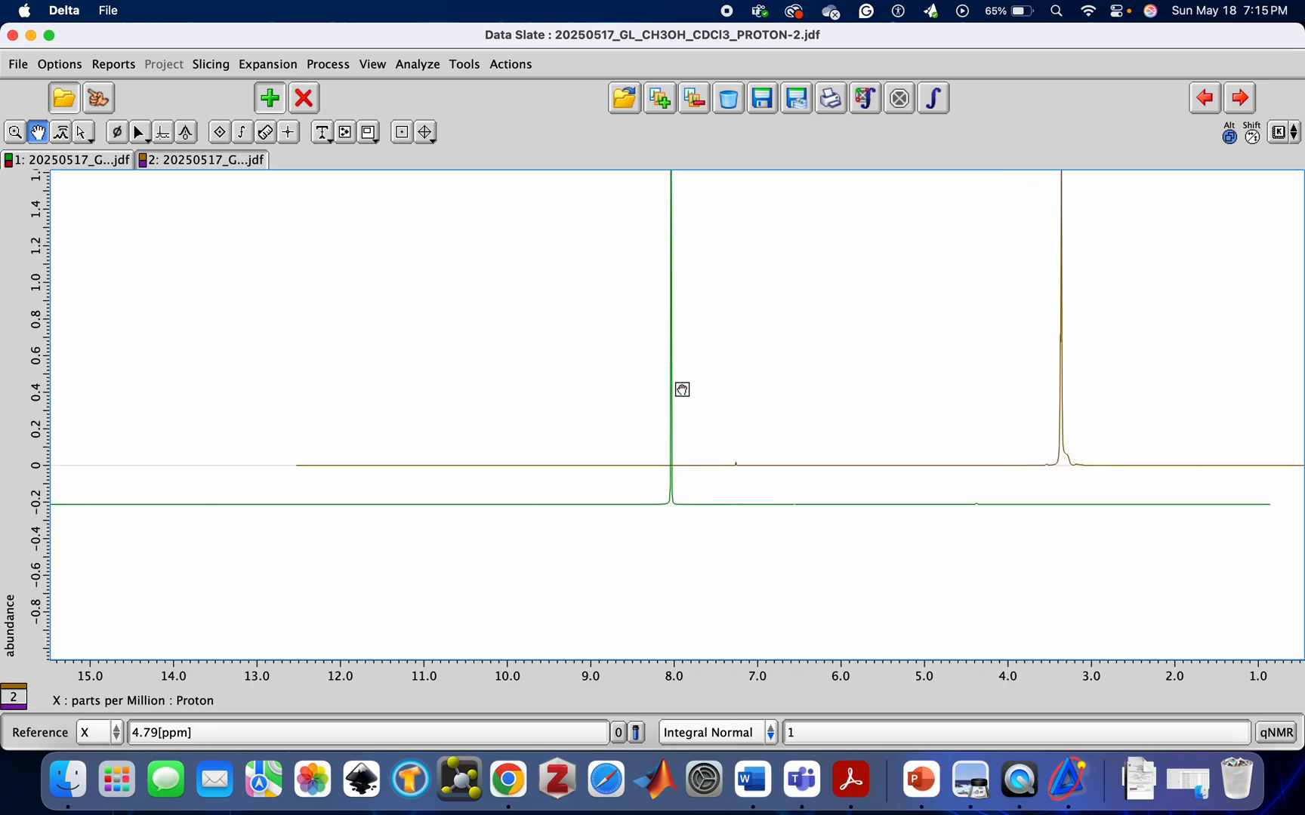
{"action": "left_click_drag", "start_coordinate": [812, 425], "coordinate": [745, 462]}
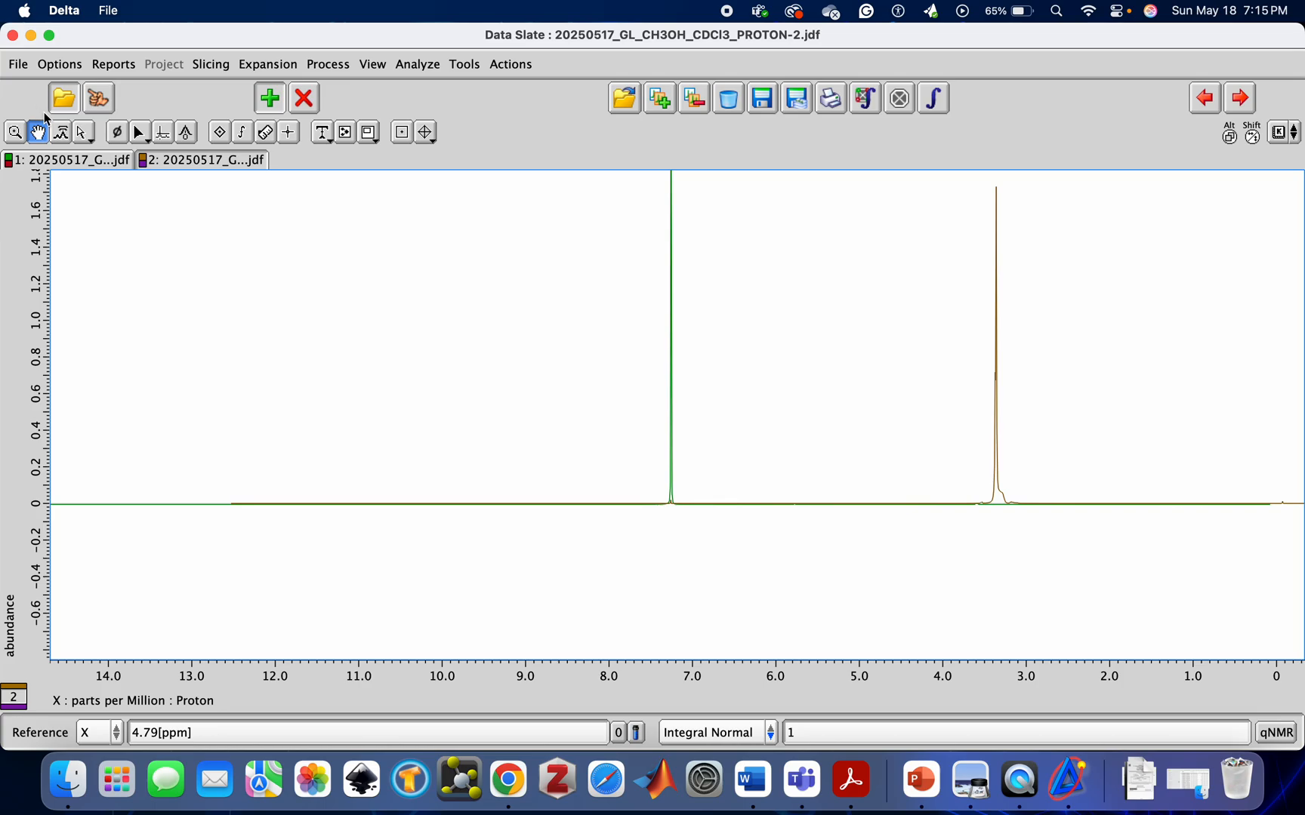
Step: Increase the CH3OH_CDCl3 layer's vertical scale until its axis tops out at about 9 thousandths
{"action": "left_click", "coordinate": [60, 132]}
{"action": "left_click_drag", "start_coordinate": [490, 411], "coordinate": [490, 216]}
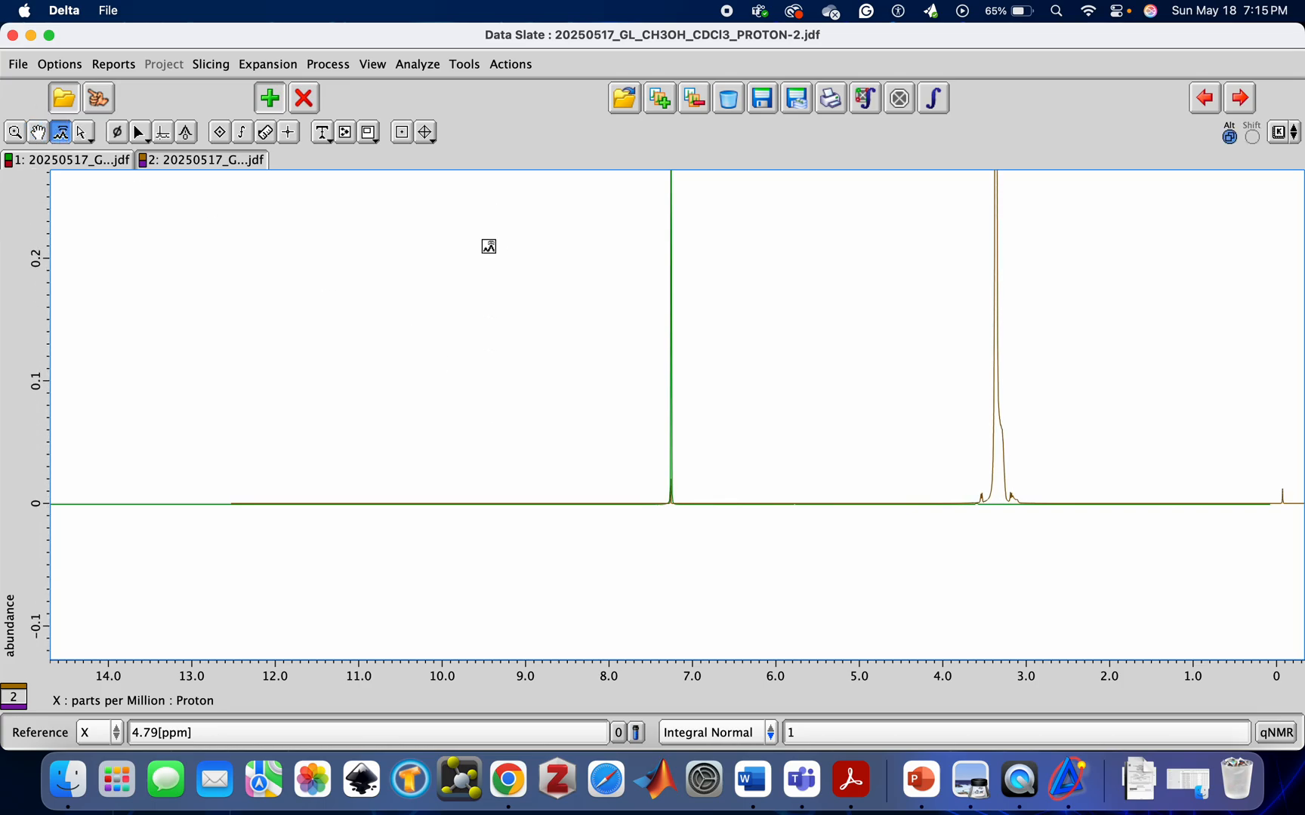
{"action": "left_click_drag", "start_coordinate": [494, 472], "coordinate": [498, 265]}
{"action": "left_click_drag", "start_coordinate": [897, 399], "coordinate": [906, 333]}
{"action": "mouse_move", "coordinate": [824, 417]}
{"action": "left_mouse_down"}
{"action": "mouse_move", "coordinate": [825, 368]}
{"action": "mouse_move", "coordinate": [821, 437]}
{"action": "mouse_move", "coordinate": [819, 422]}
{"action": "left_mouse_up"}
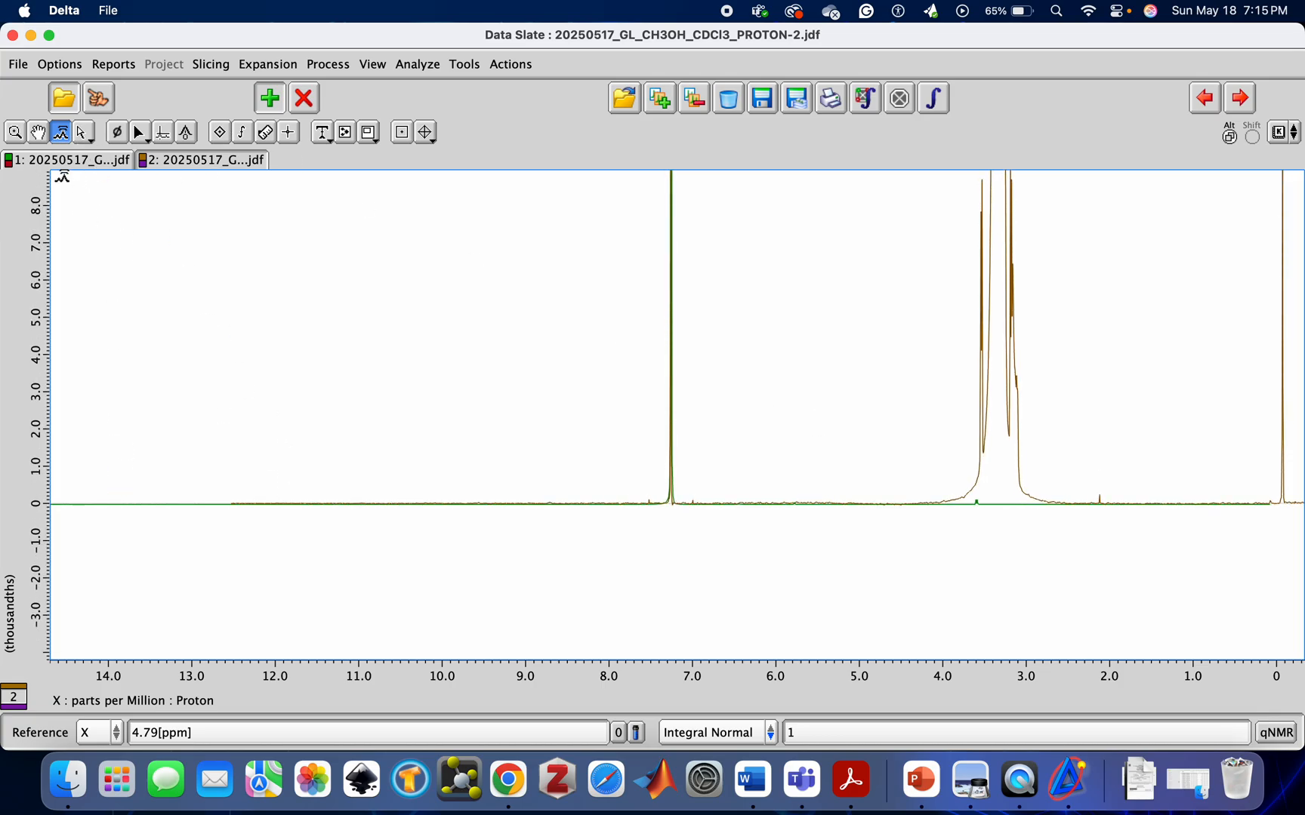
Step: Increase the D2O+IP layer's vertical scale until its small peaks stand out from the baseline
{"action": "left_click", "coordinate": [67, 160]}
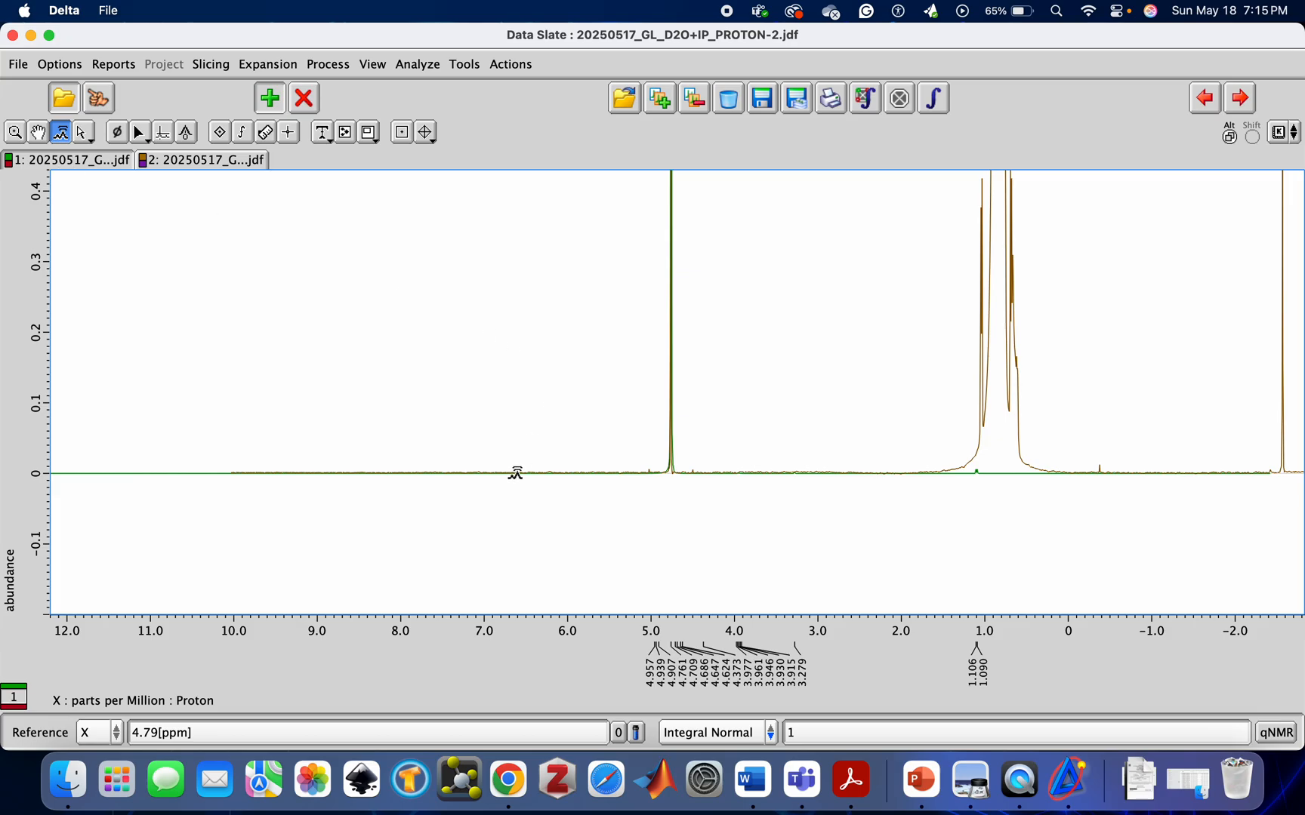
{"action": "left_click_drag", "start_coordinate": [508, 422], "coordinate": [508, 185]}
{"action": "left_click_drag", "start_coordinate": [516, 370], "coordinate": [533, 480]}
{"action": "left_click_drag", "start_coordinate": [533, 312], "coordinate": [548, 408]}
Step: Raise the CH3OH_CDCl3 layer about 2.5 thousandths above the D2O+IP baseline to stack the two spectra
{"action": "left_click", "coordinate": [176, 155]}
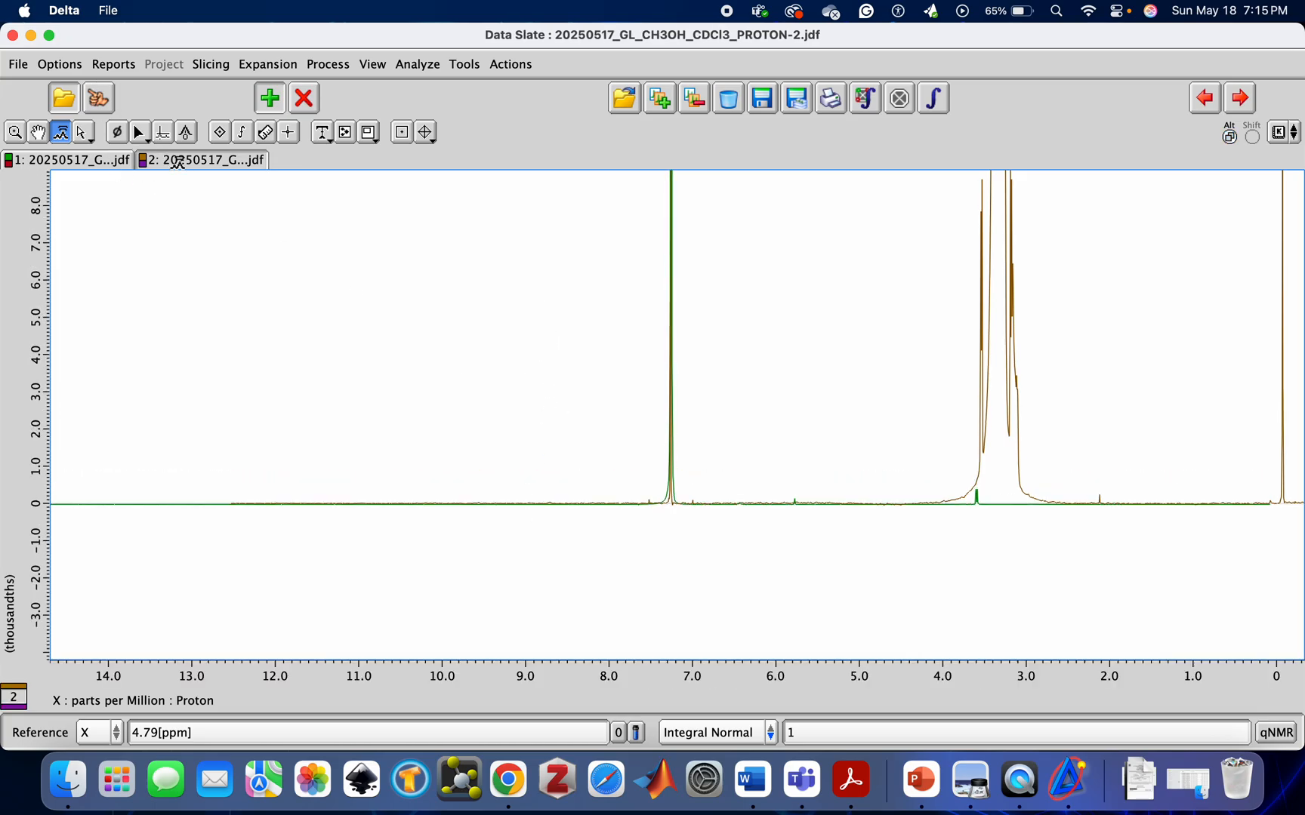
{"action": "left_click", "coordinate": [38, 133]}
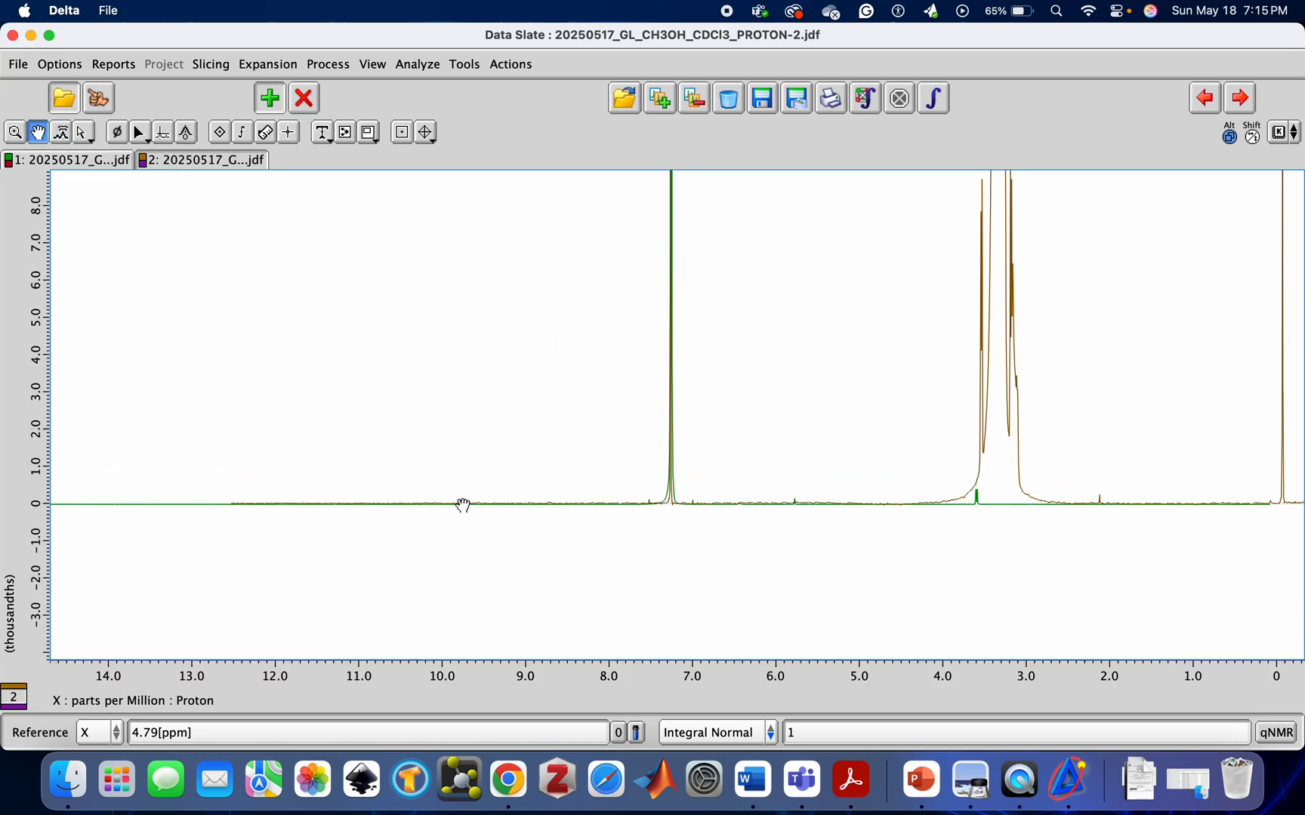
{"action": "left_click_drag", "start_coordinate": [448, 419], "coordinate": [448, 323]}
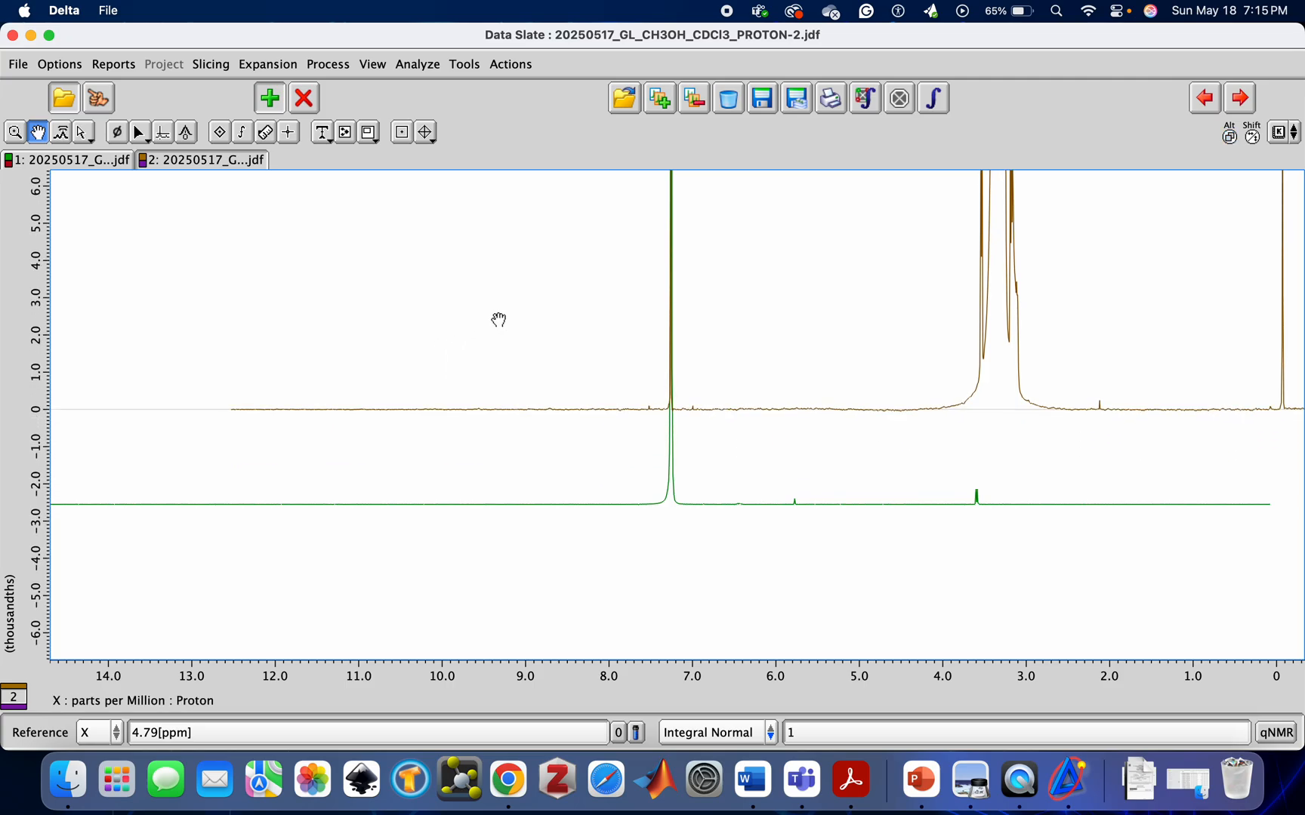
Step: Reduce the CH3OH_CDCl3 layer's vertical scale to an axis maximum of about 60 thousandths and bring 12.5 to -2.5 ppm into view
{"action": "left_click", "coordinate": [61, 133]}
{"action": "left_click", "coordinate": [451, 262]}
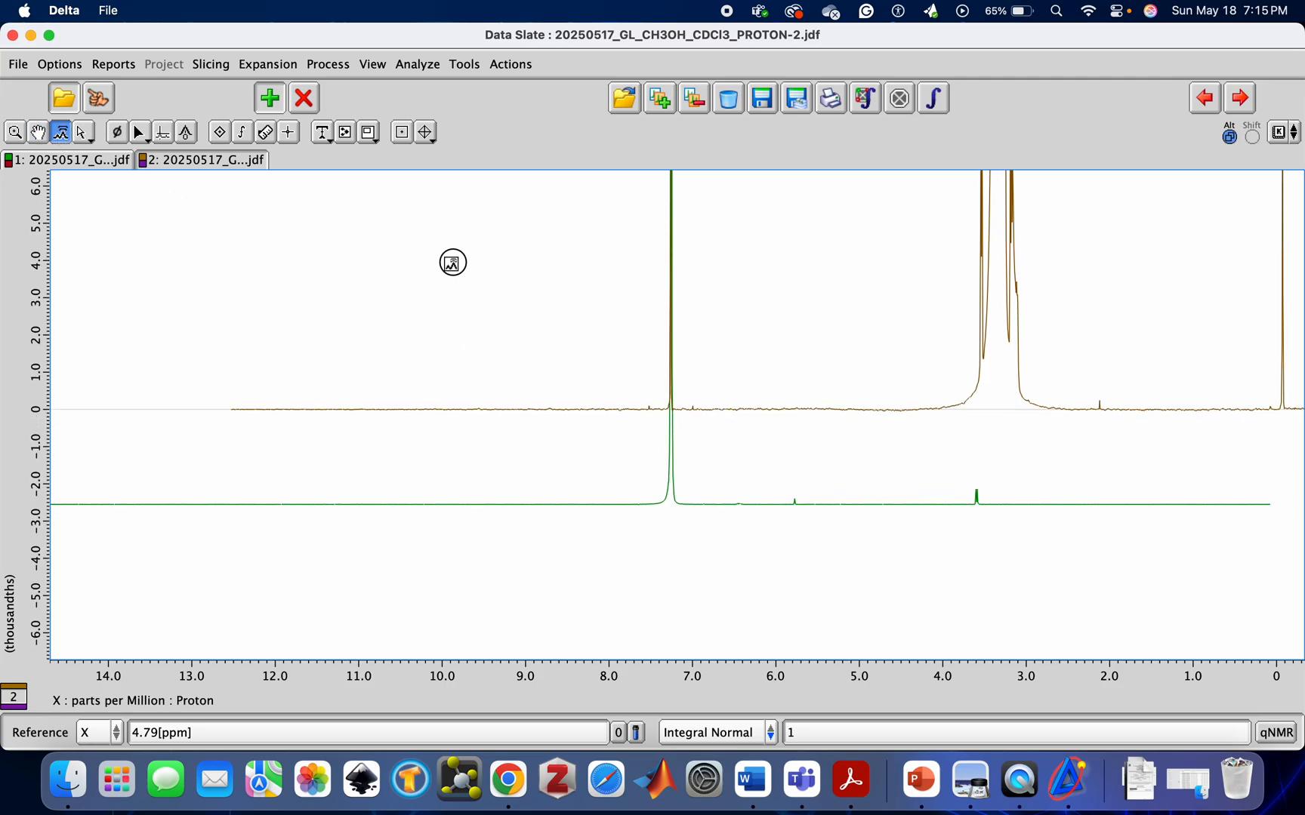
{"action": "left_click", "coordinate": [449, 318]}
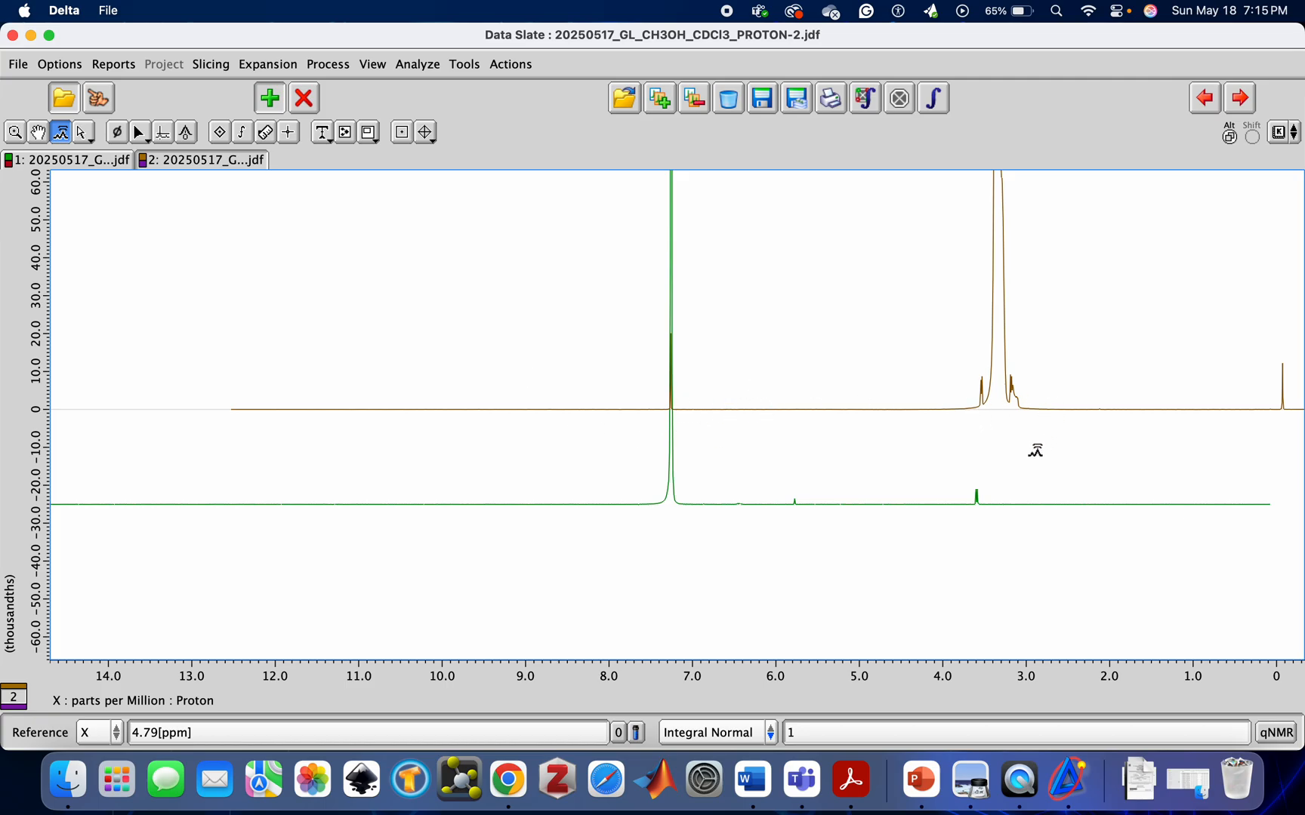
{"action": "scroll", "coordinate": [1035, 450], "scroll_direction": "right", "scroll_amount": 5}
{"action": "scroll", "coordinate": [1035, 451], "scroll_direction": "right", "scroll_amount": 1}
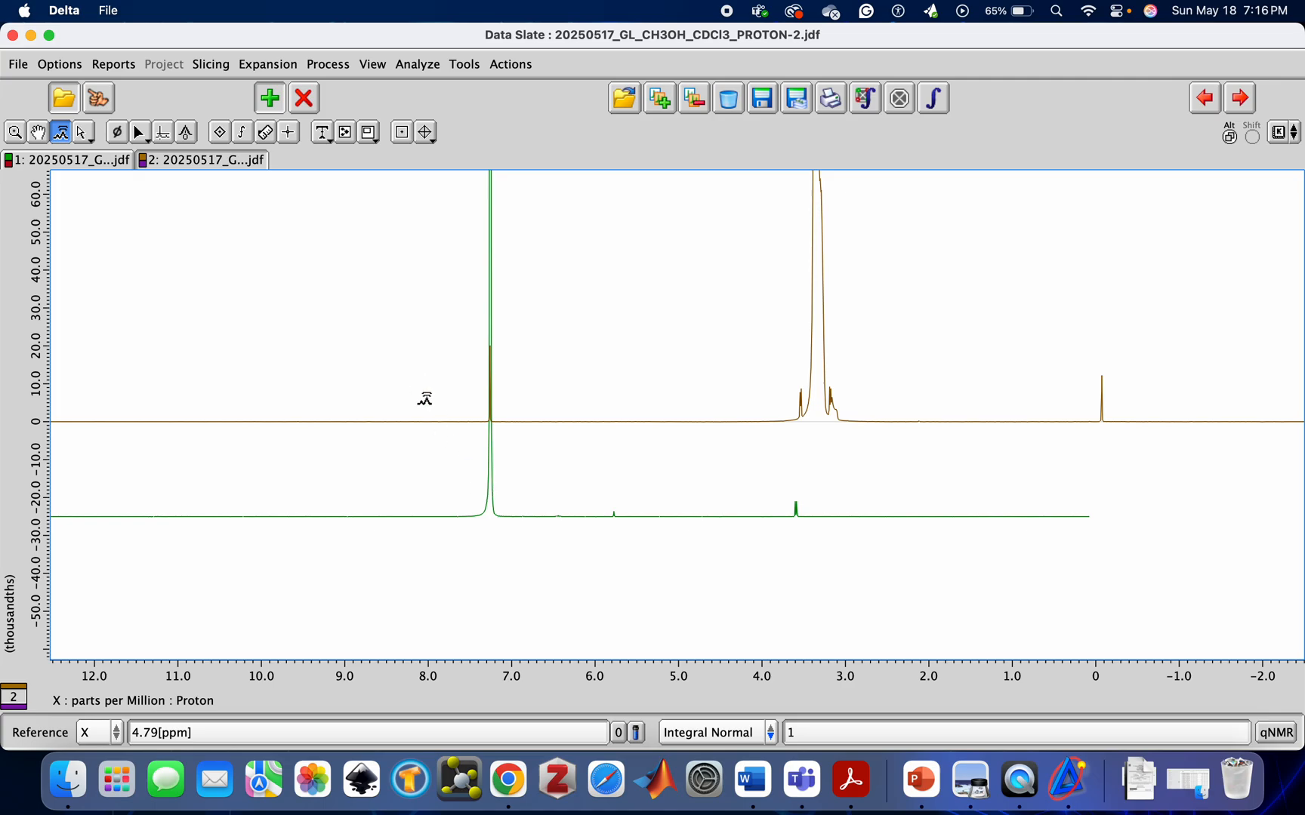
Step: Bring up the option to save all data files into one archive in the NMR data folder, and dismiss it without saving
{"action": "left_click", "coordinate": [15, 65]}
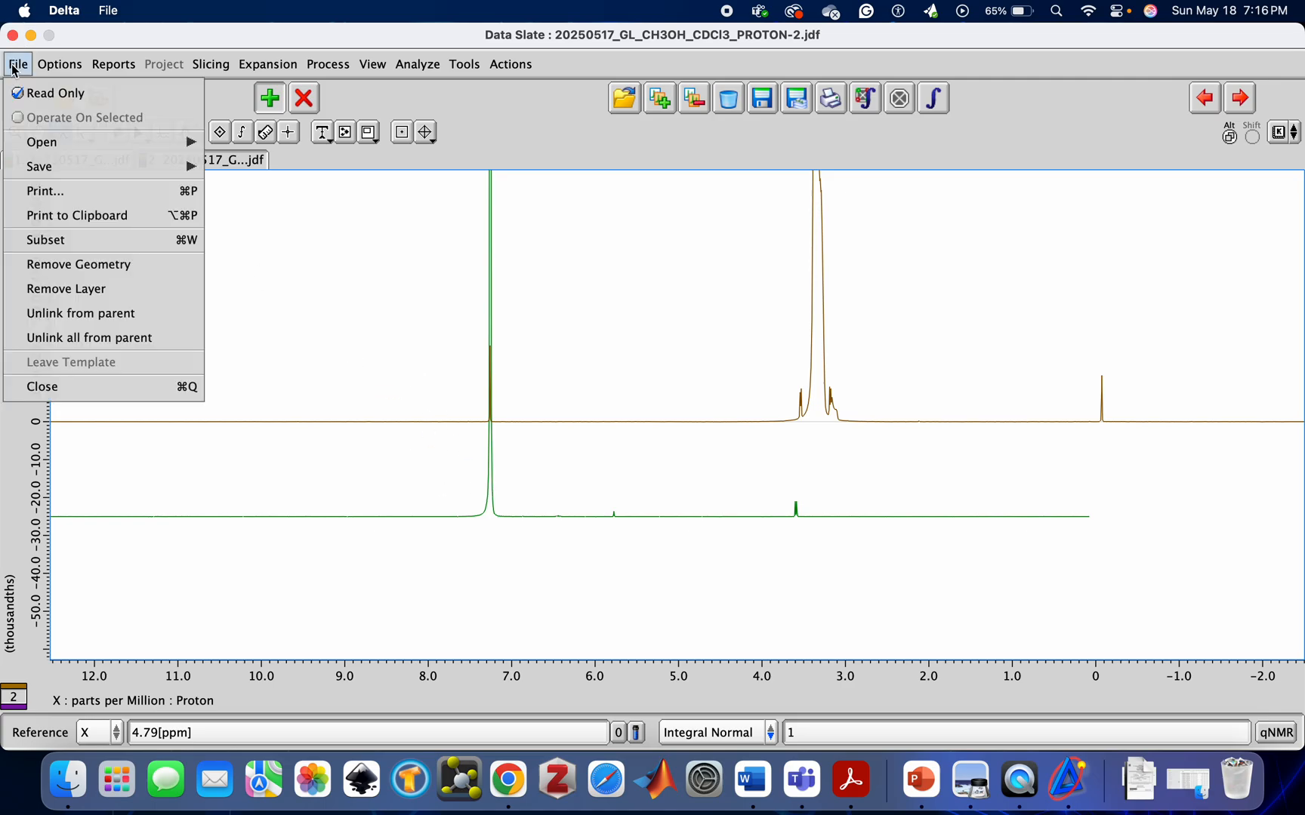
{"action": "mouse_move", "coordinate": [181, 142]}
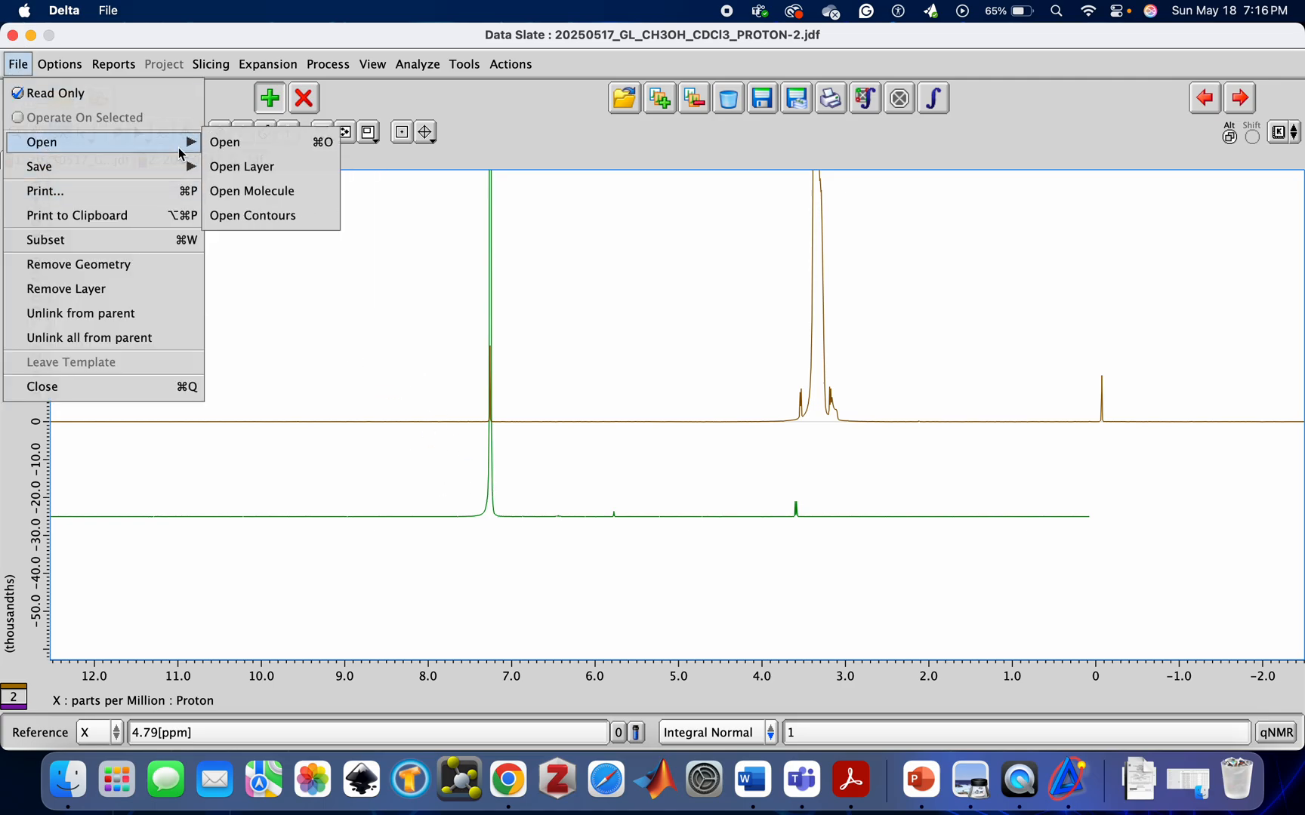
{"action": "mouse_move", "coordinate": [166, 169]}
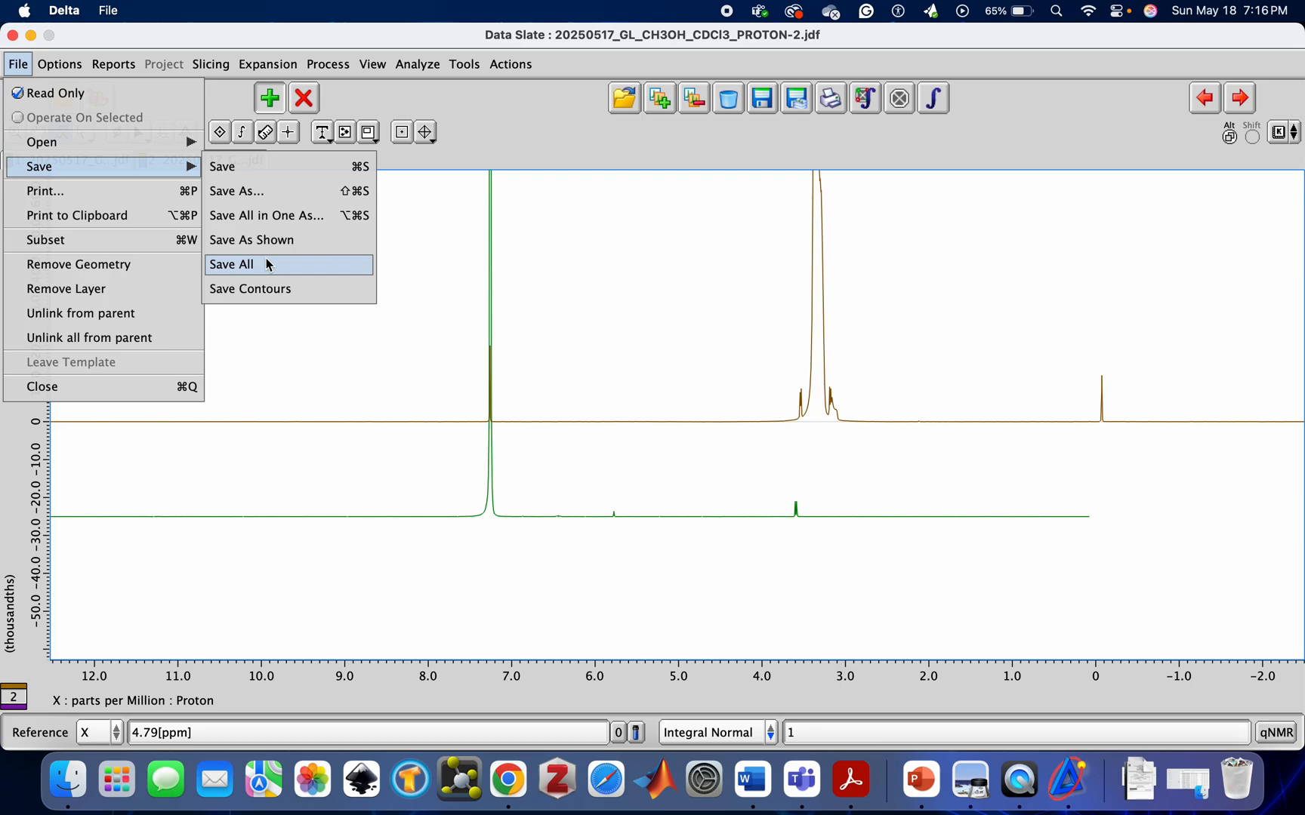
{"action": "left_click", "coordinate": [289, 217]}
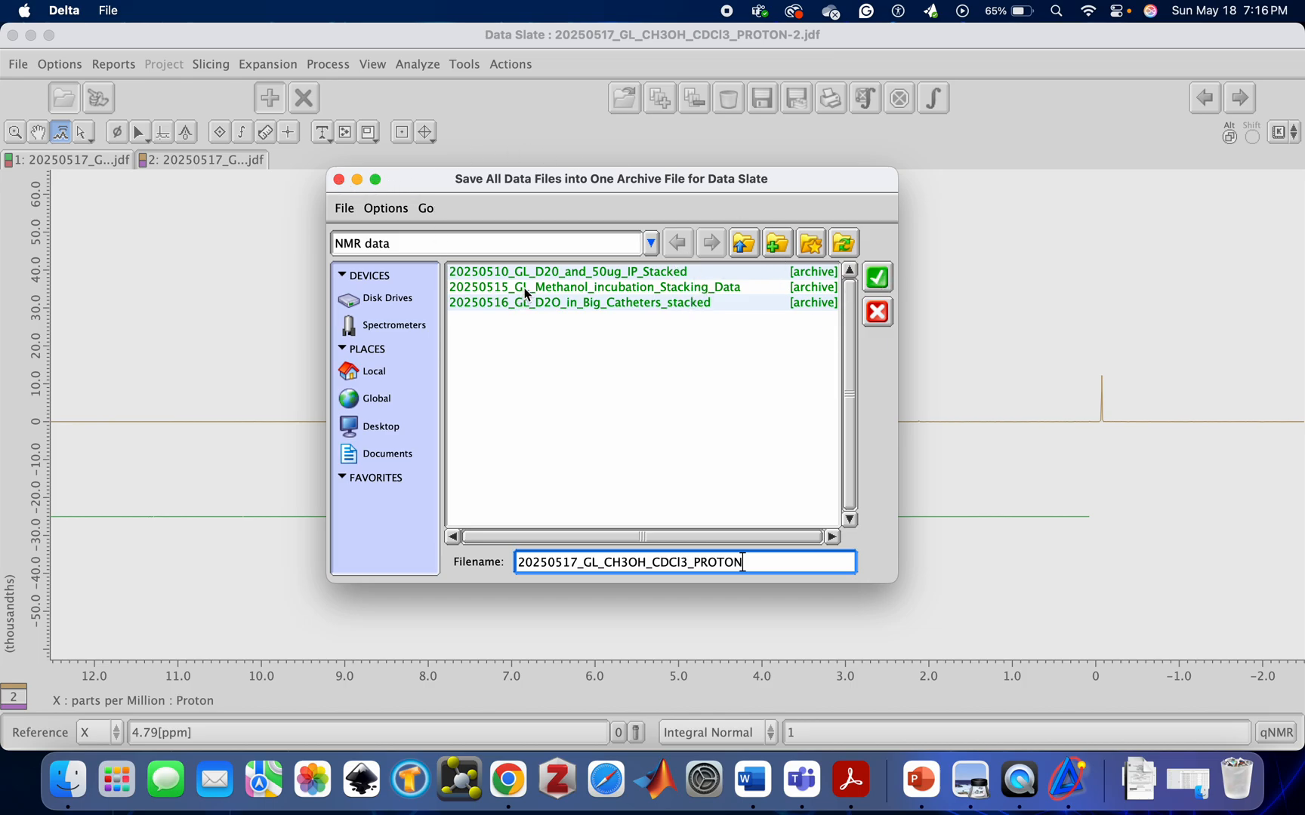
{"action": "left_click", "coordinate": [339, 180]}
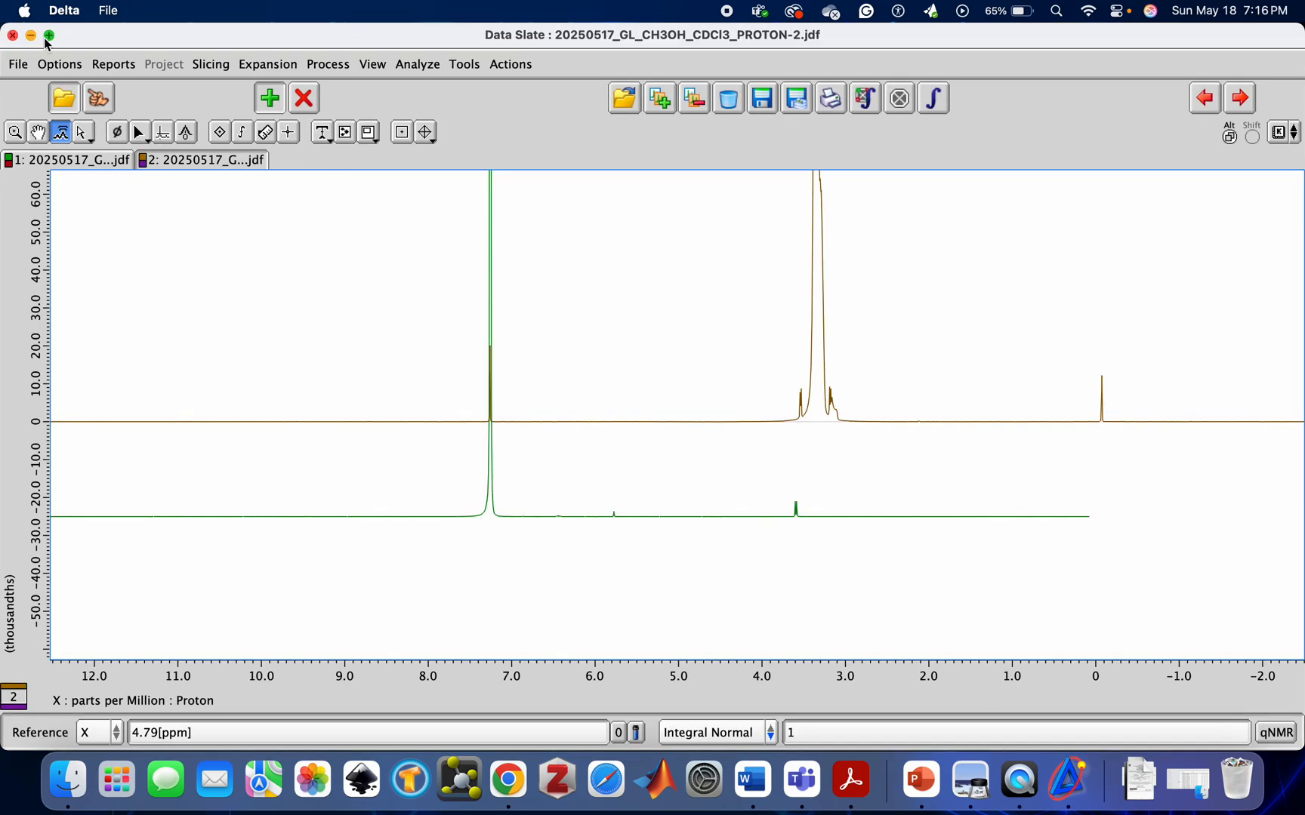
Step: Close the Data Slate with the stacked spectra and quit Delta
{"action": "left_click", "coordinate": [16, 35]}
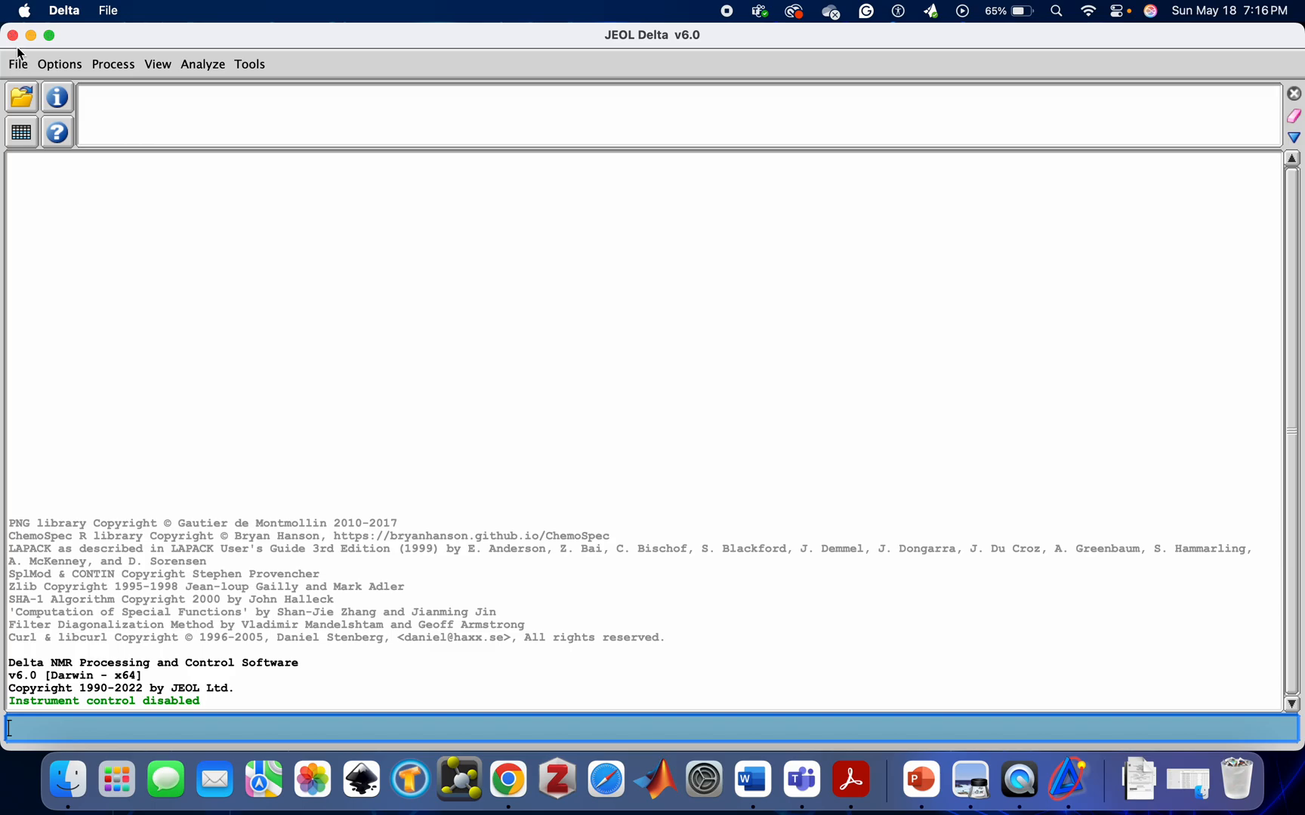
{"action": "left_click", "coordinate": [13, 38]}
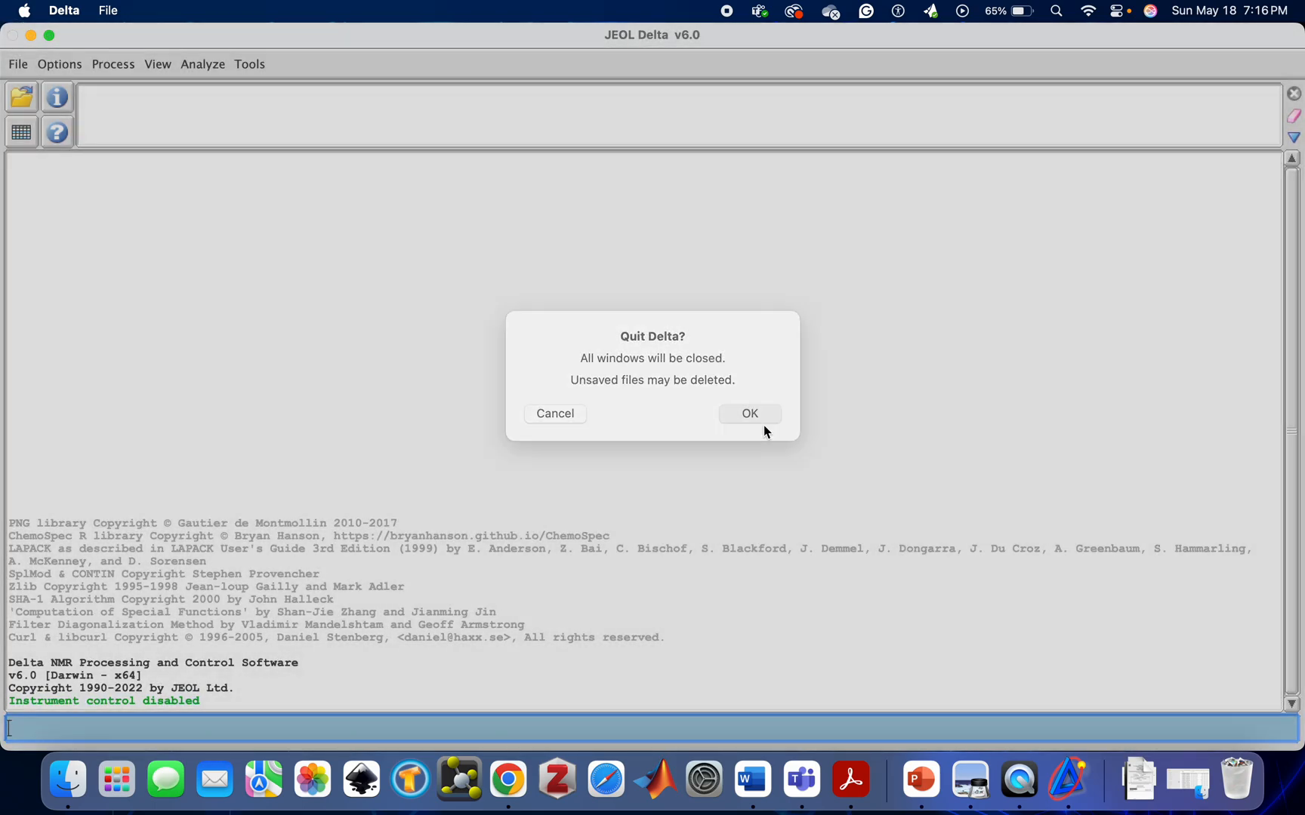
{"action": "left_click", "coordinate": [763, 426]}
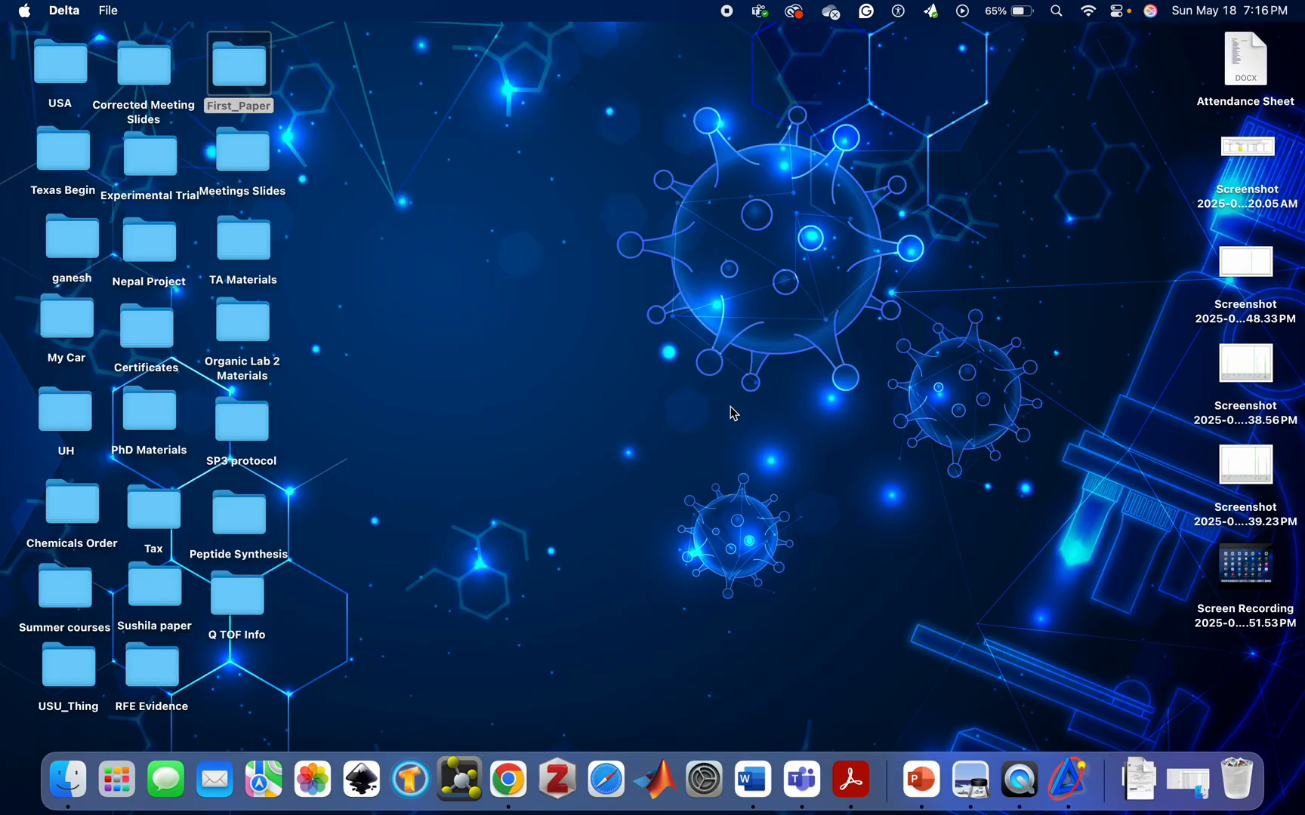
{"action": "double_click", "coordinate": [250, 164]}
{"action": "left_click", "coordinate": [259, 177]}
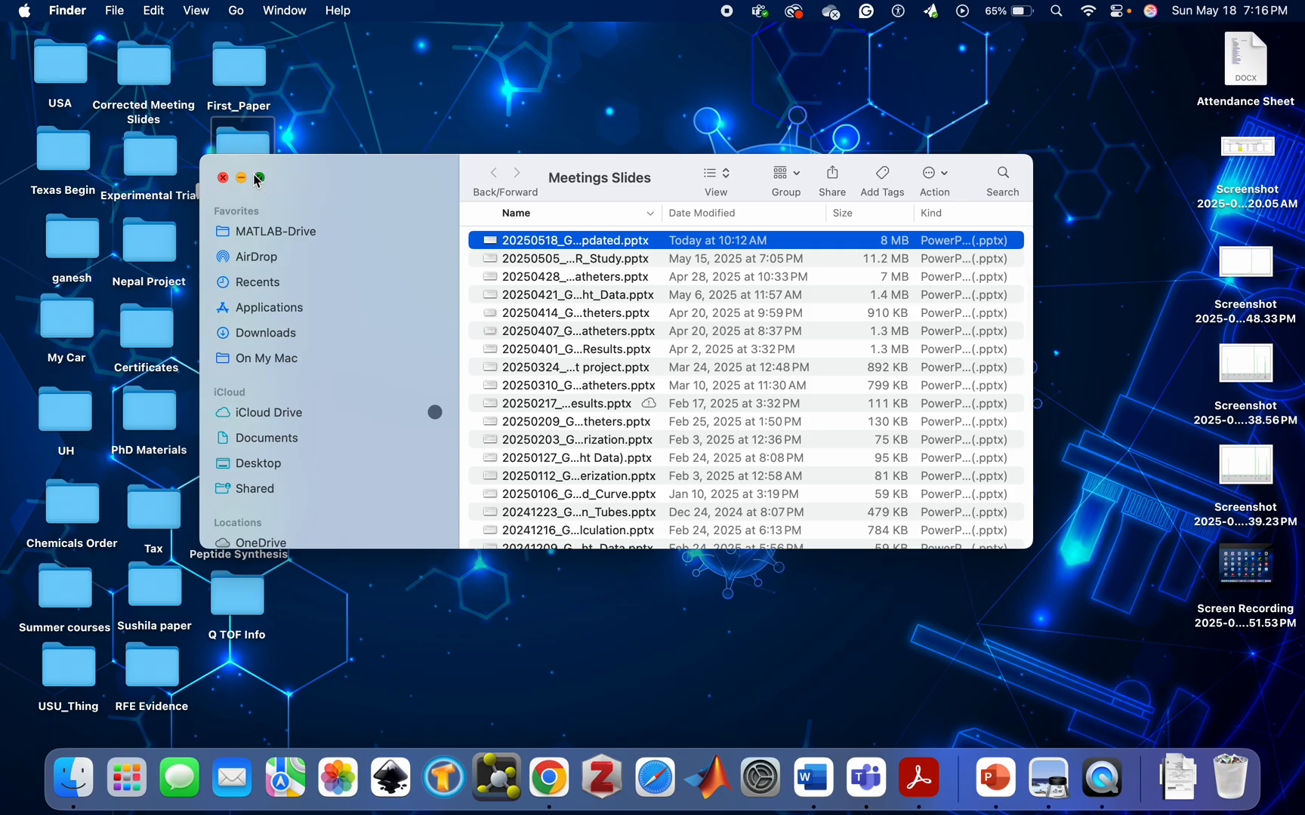
{"action": "mouse_move", "coordinate": [23, 2]}
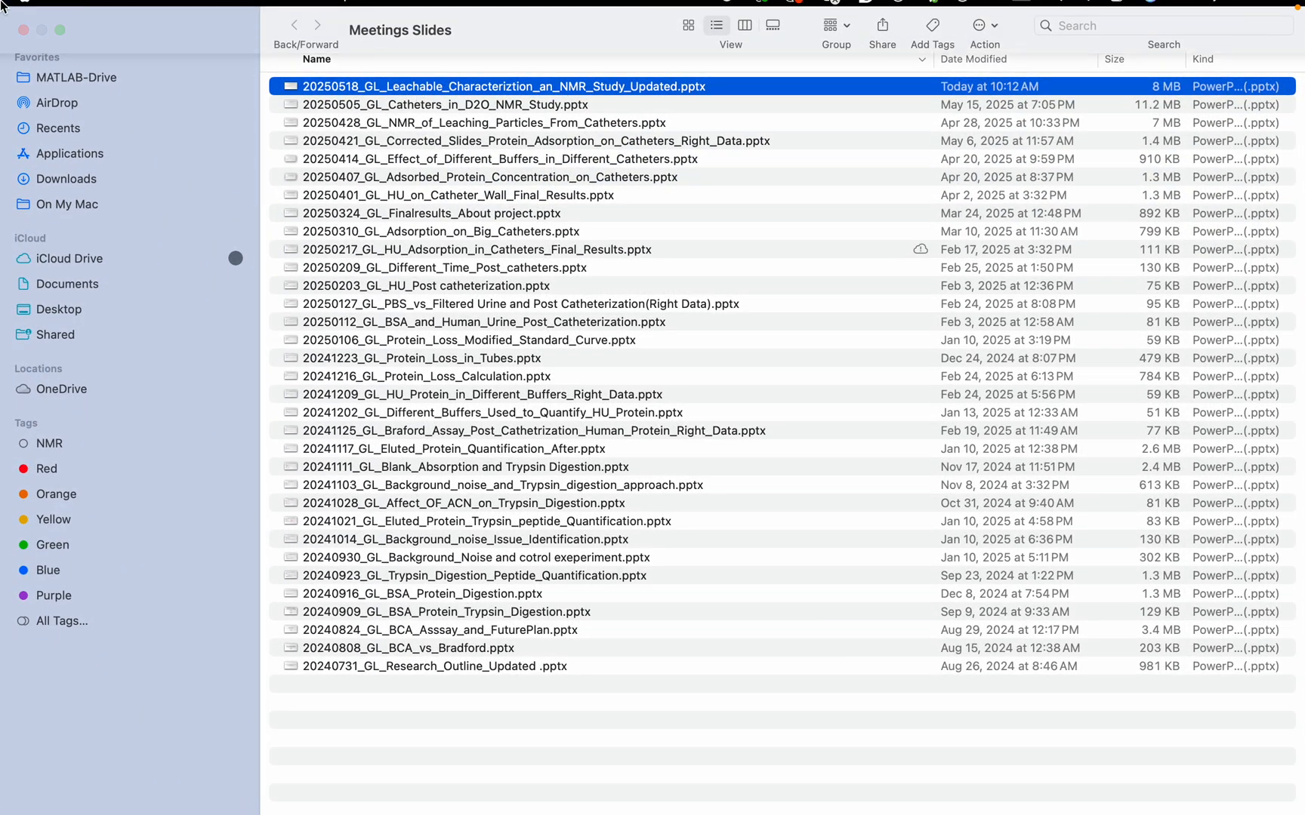
{"action": "left_click", "coordinate": [23, 45]}
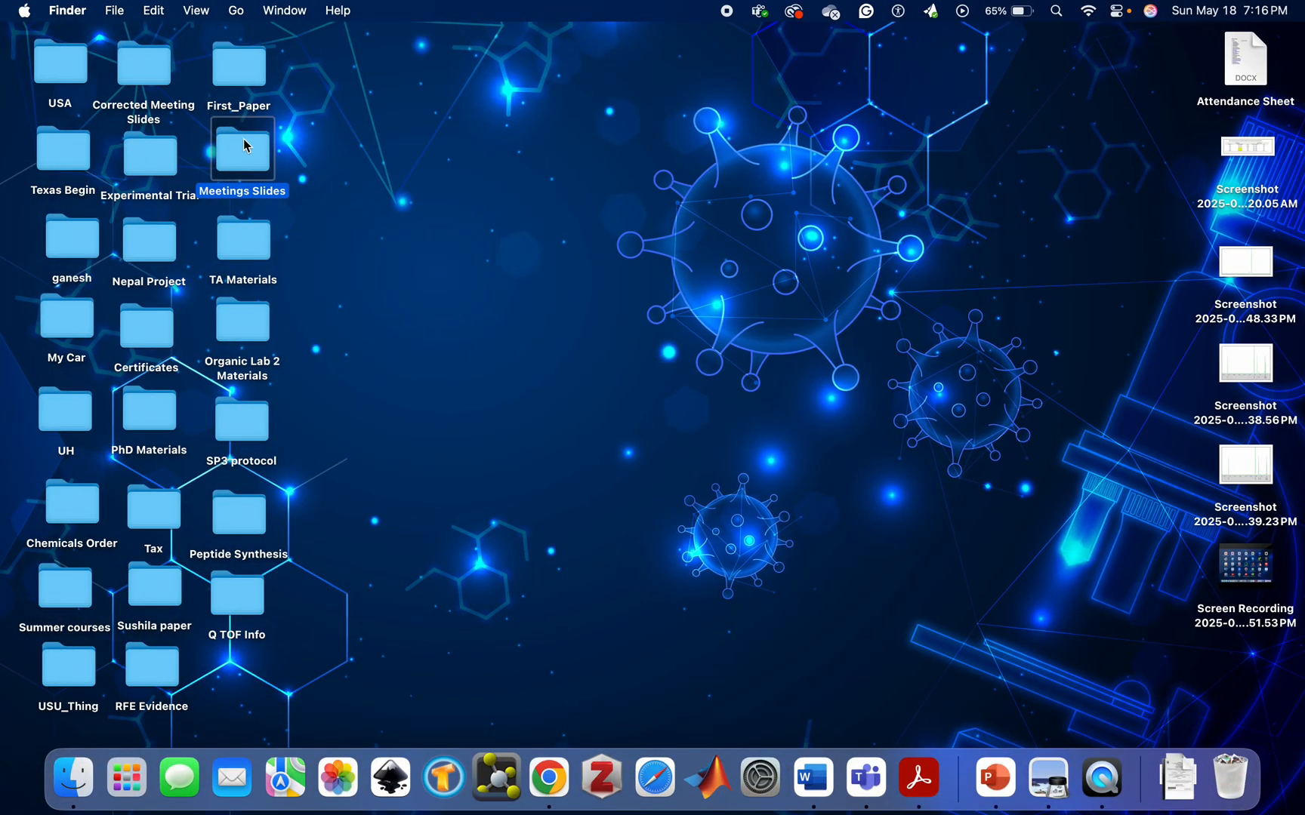
Step: View the stacked-spectra PDF 20250517_GL_Methanol_incubation_Stacking_Data-13.jdf.pdf from the NMR data folder inside First_Paper, and close it
{"action": "left_click", "coordinate": [241, 69]}
{"action": "double_click", "coordinate": [243, 74]}
{"action": "left_click", "coordinate": [613, 345]}
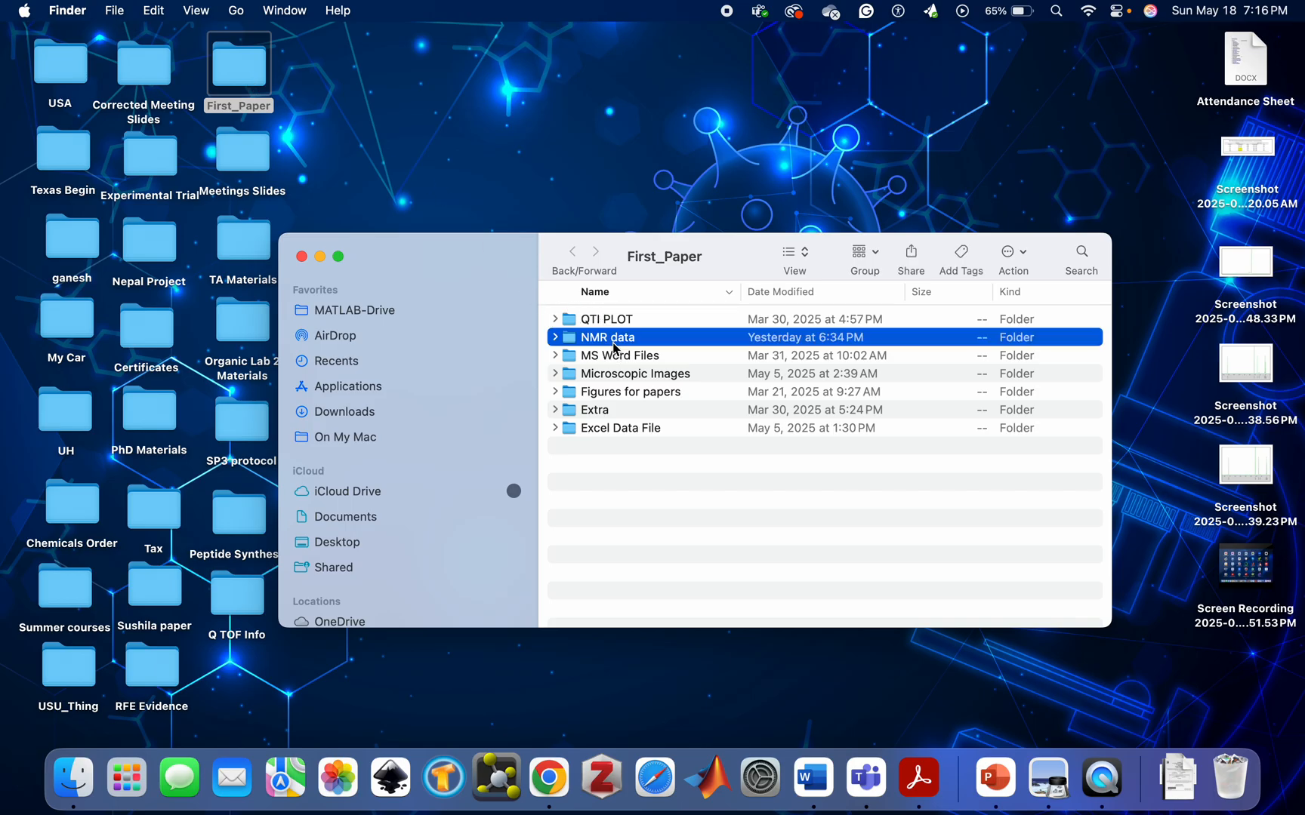
{"action": "double_click", "coordinate": [679, 341]}
{"action": "left_click", "coordinate": [339, 257]}
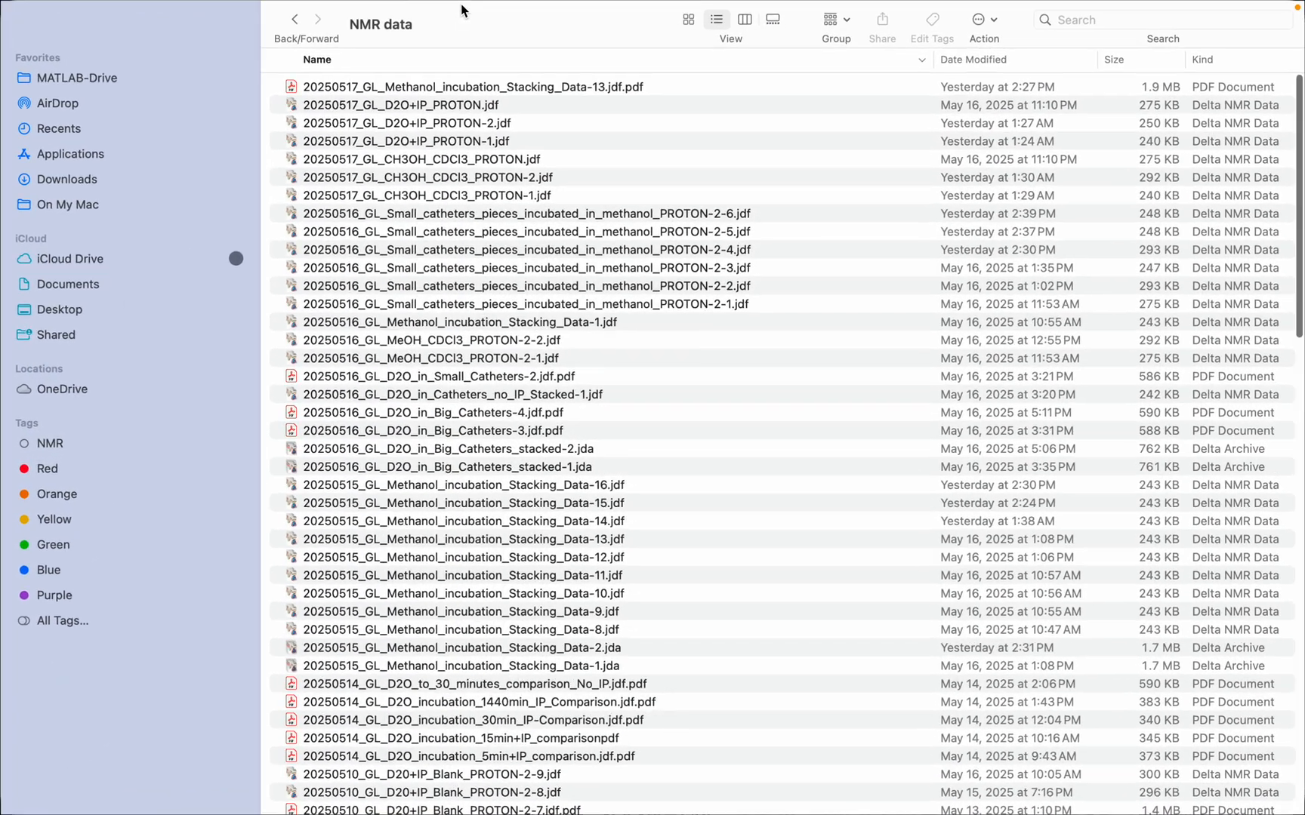
{"action": "double_click", "coordinate": [459, 85]}
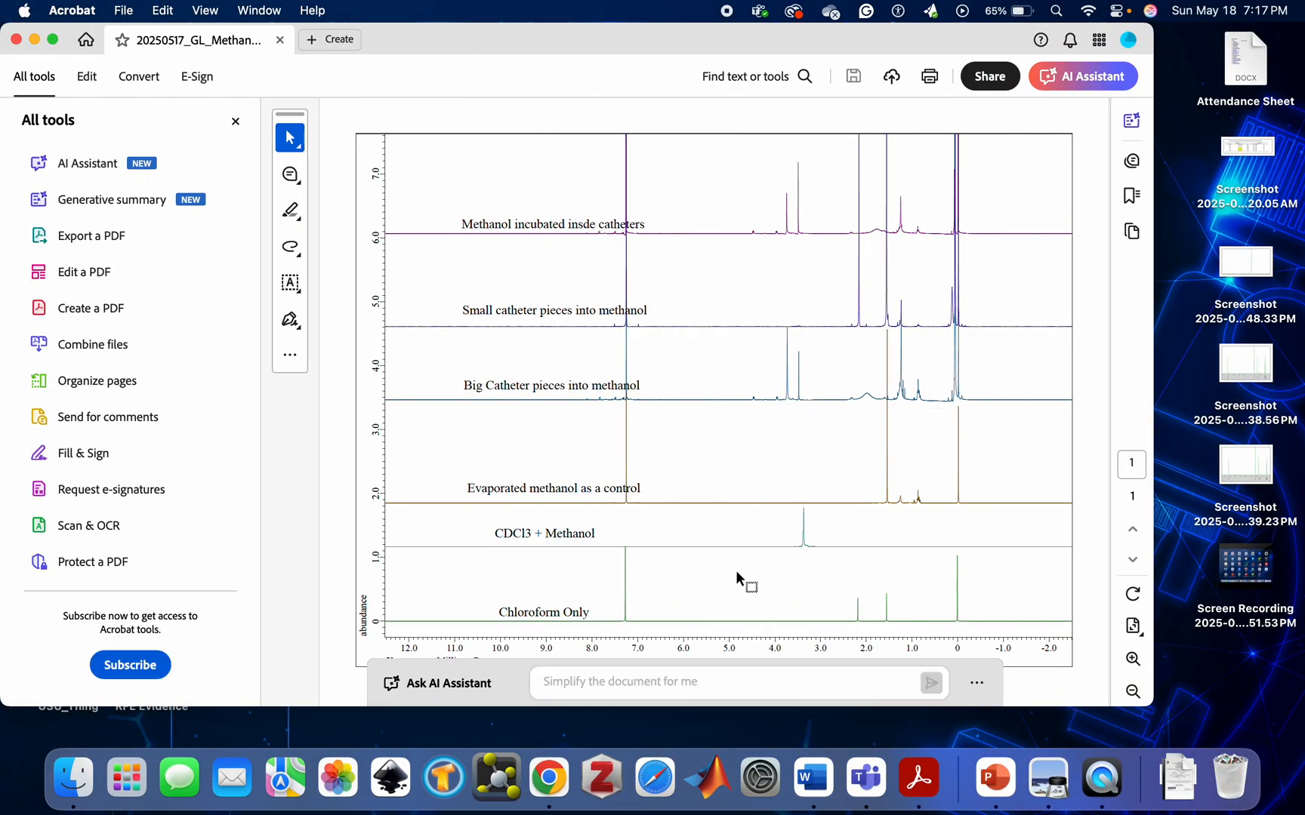
{"action": "left_click", "coordinate": [16, 42]}
Step: Find a 20250510_GL_D2O_incubation PDF in First_Paper's NMR data folder, examine its peak labels and integrals without the tools pane, and close it
{"action": "double_click", "coordinate": [246, 74]}
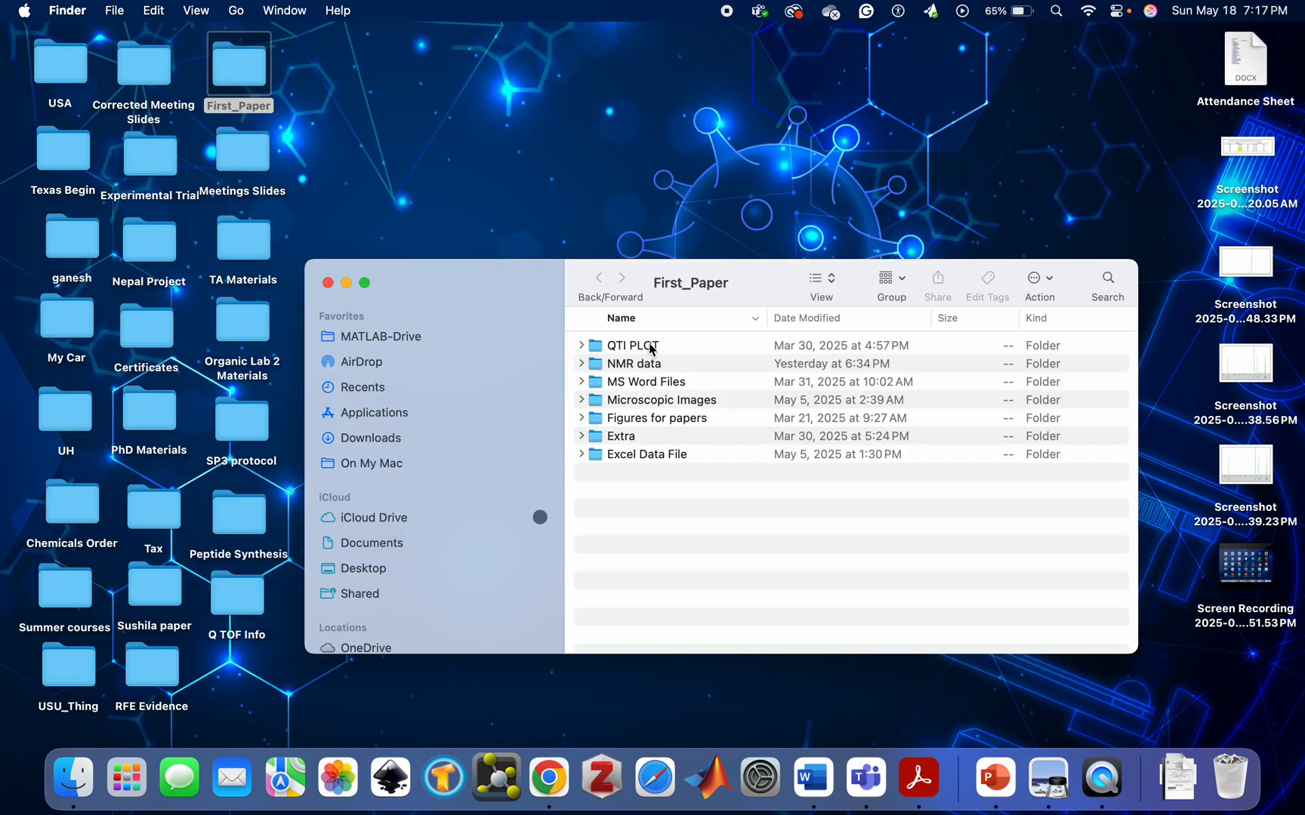
{"action": "double_click", "coordinate": [650, 363]}
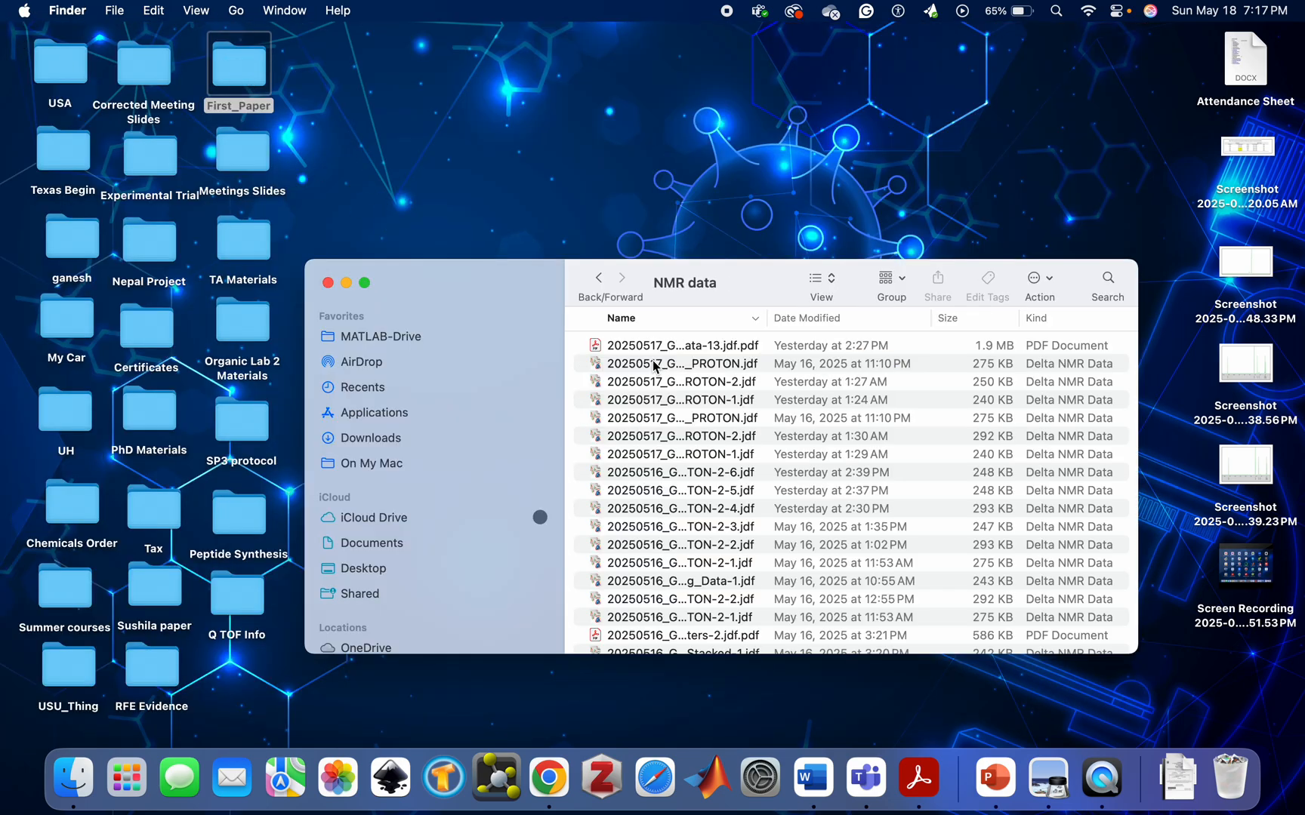
{"action": "left_click", "coordinate": [366, 285]}
{"action": "scroll", "coordinate": [380, 398], "scroll_direction": "down", "scroll_amount": 3}
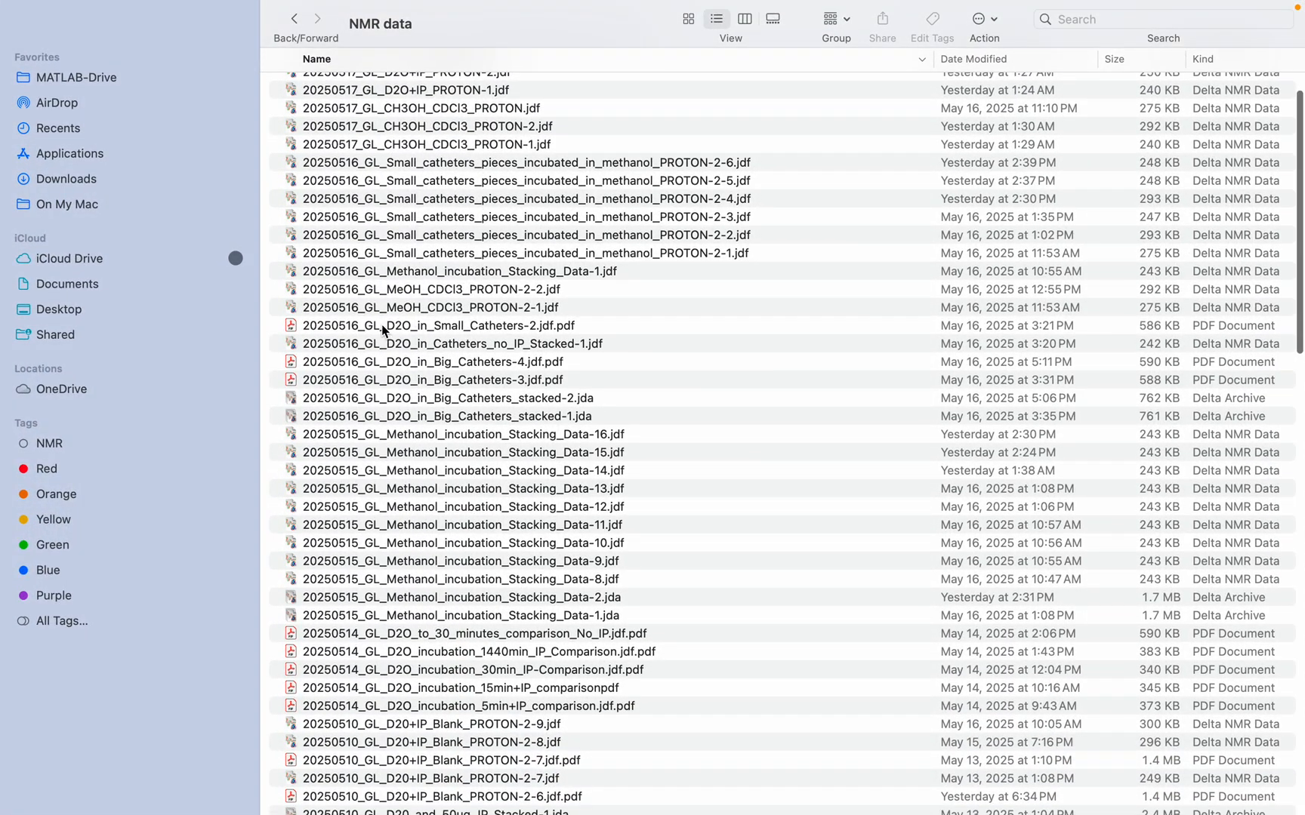
{"action": "scroll", "coordinate": [414, 461], "scroll_direction": "down", "scroll_amount": 10}
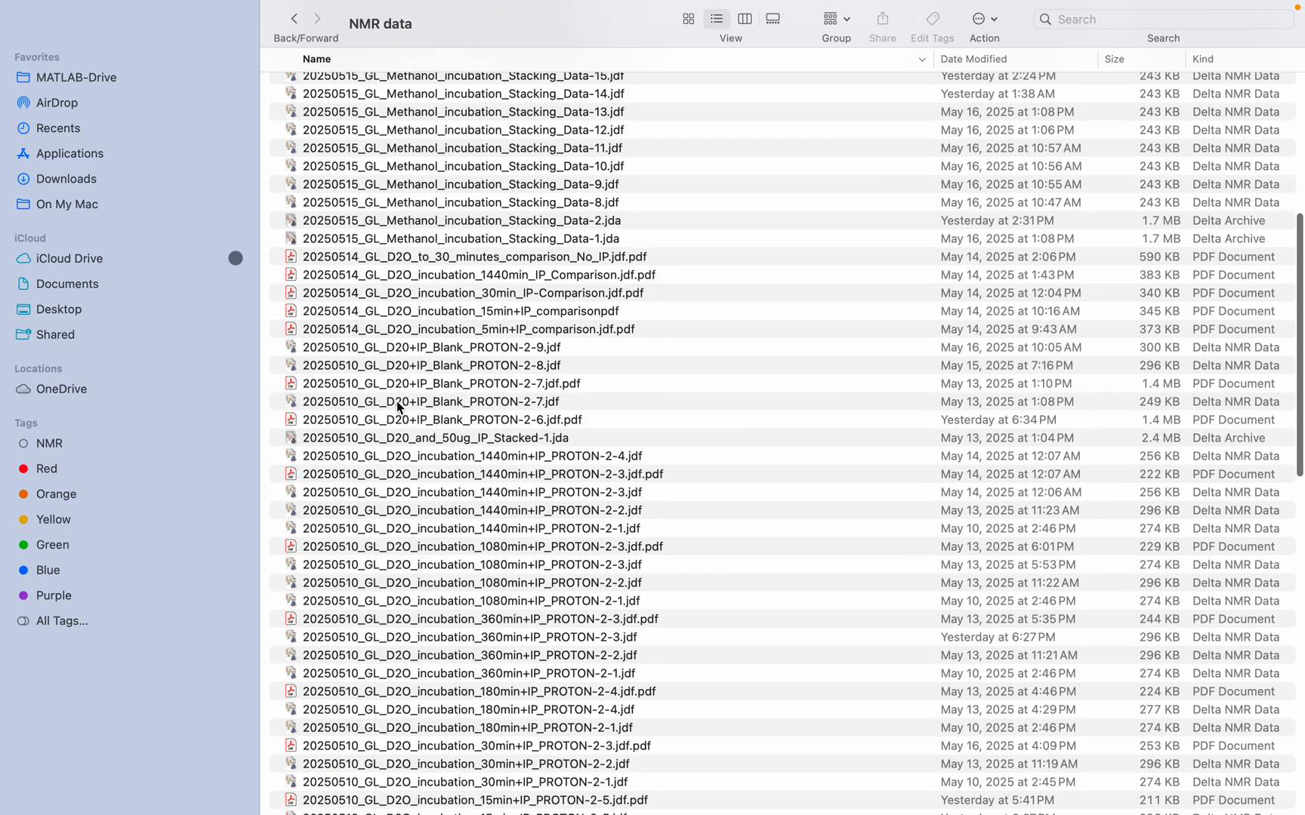
{"action": "scroll", "coordinate": [412, 472], "scroll_direction": "down", "scroll_amount": 3}
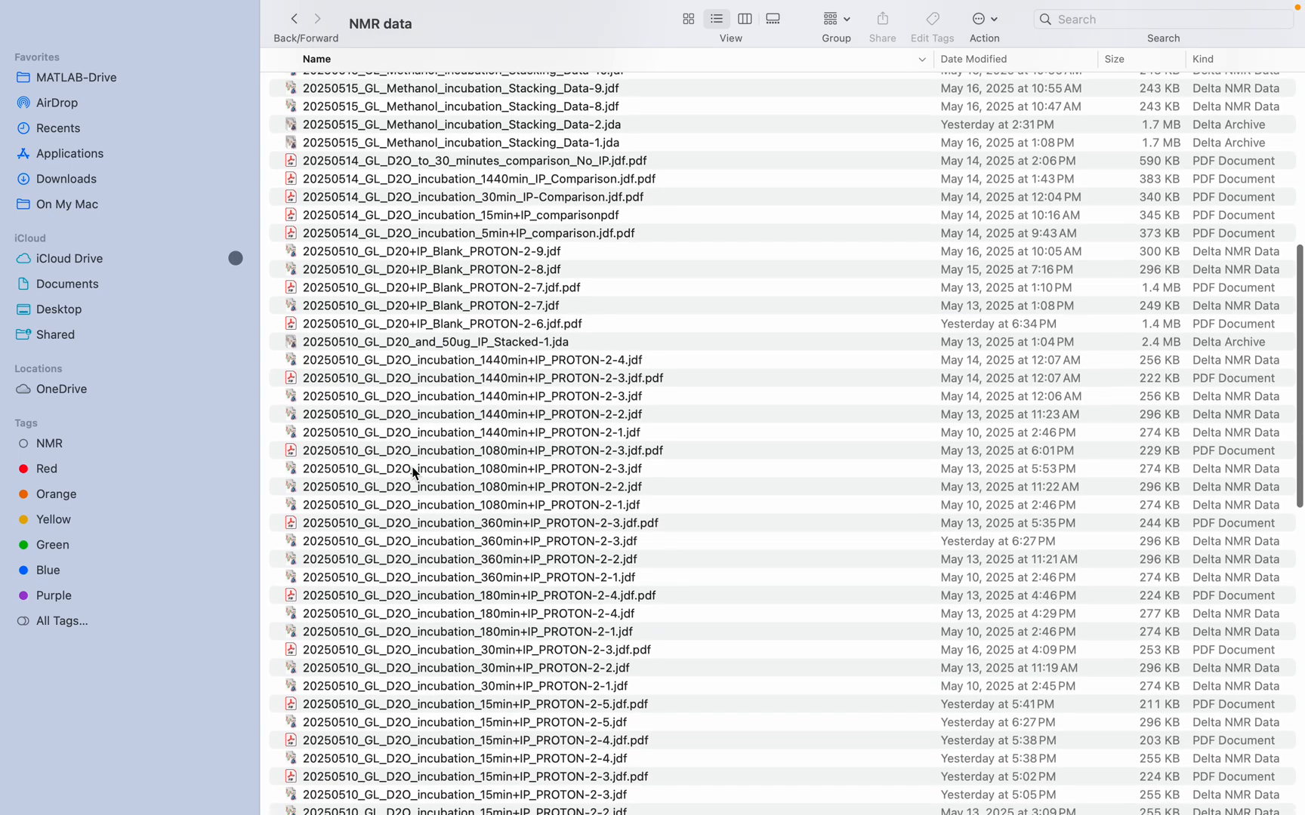
{"action": "double_click", "coordinate": [370, 439]}
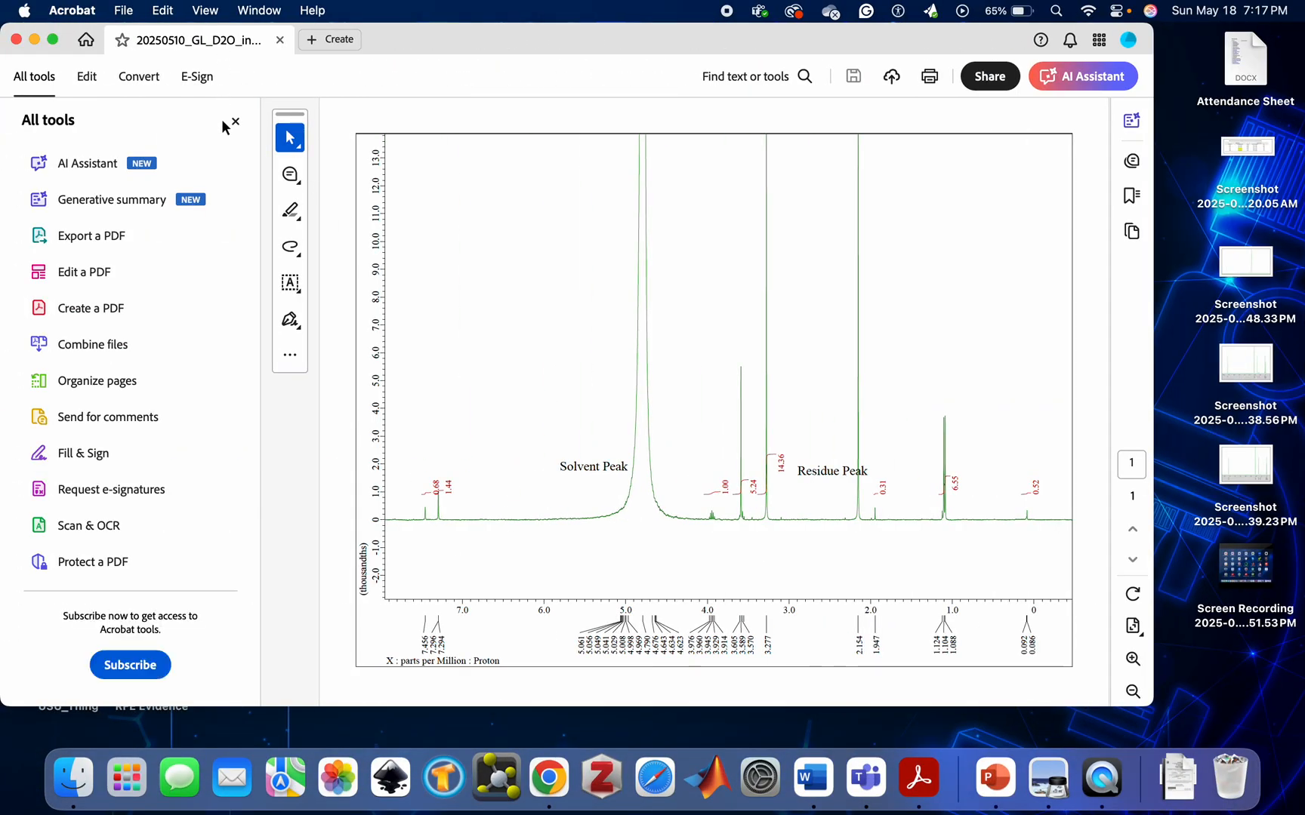
{"action": "left_click", "coordinate": [236, 121]}
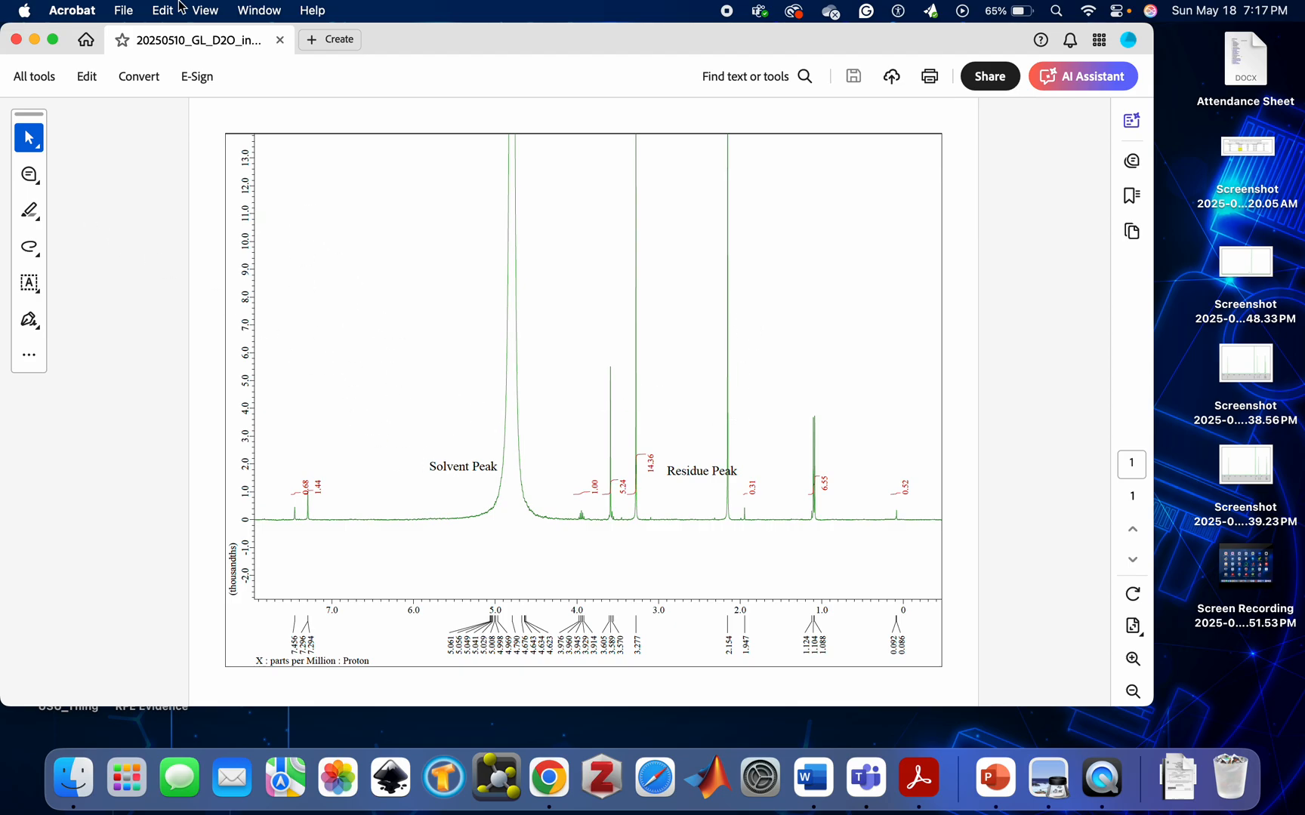
{"action": "left_click", "coordinate": [15, 39]}
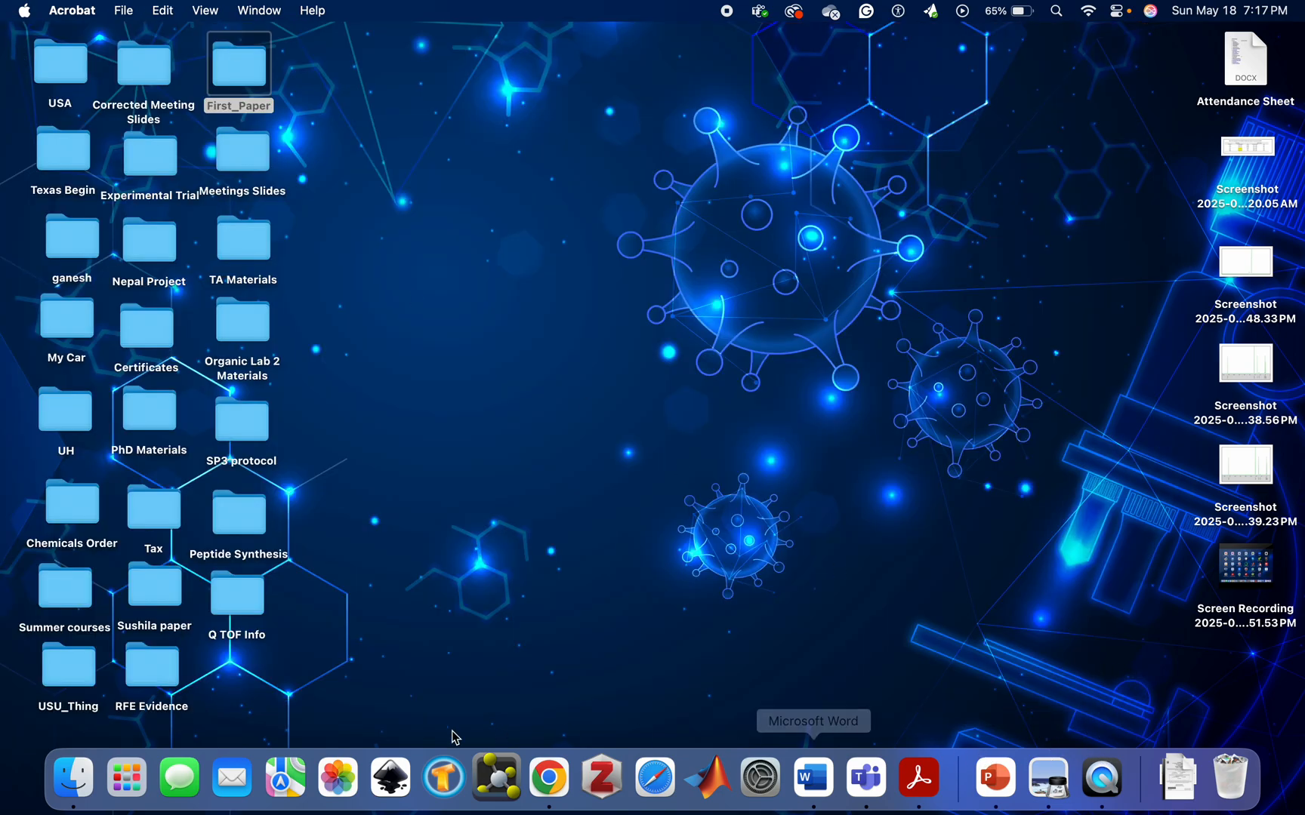
{"action": "left_click", "coordinate": [126, 780]}
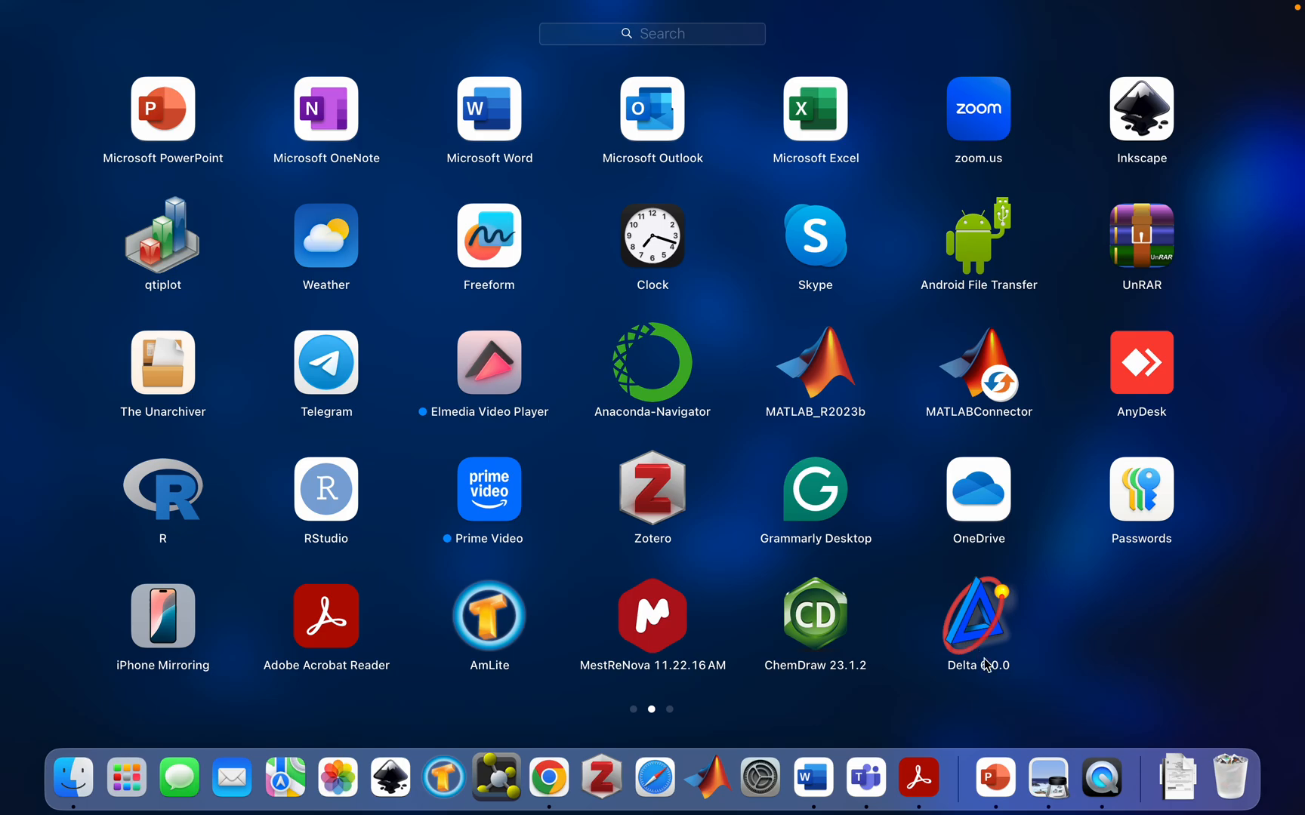
{"action": "left_click", "coordinate": [1109, 785]}
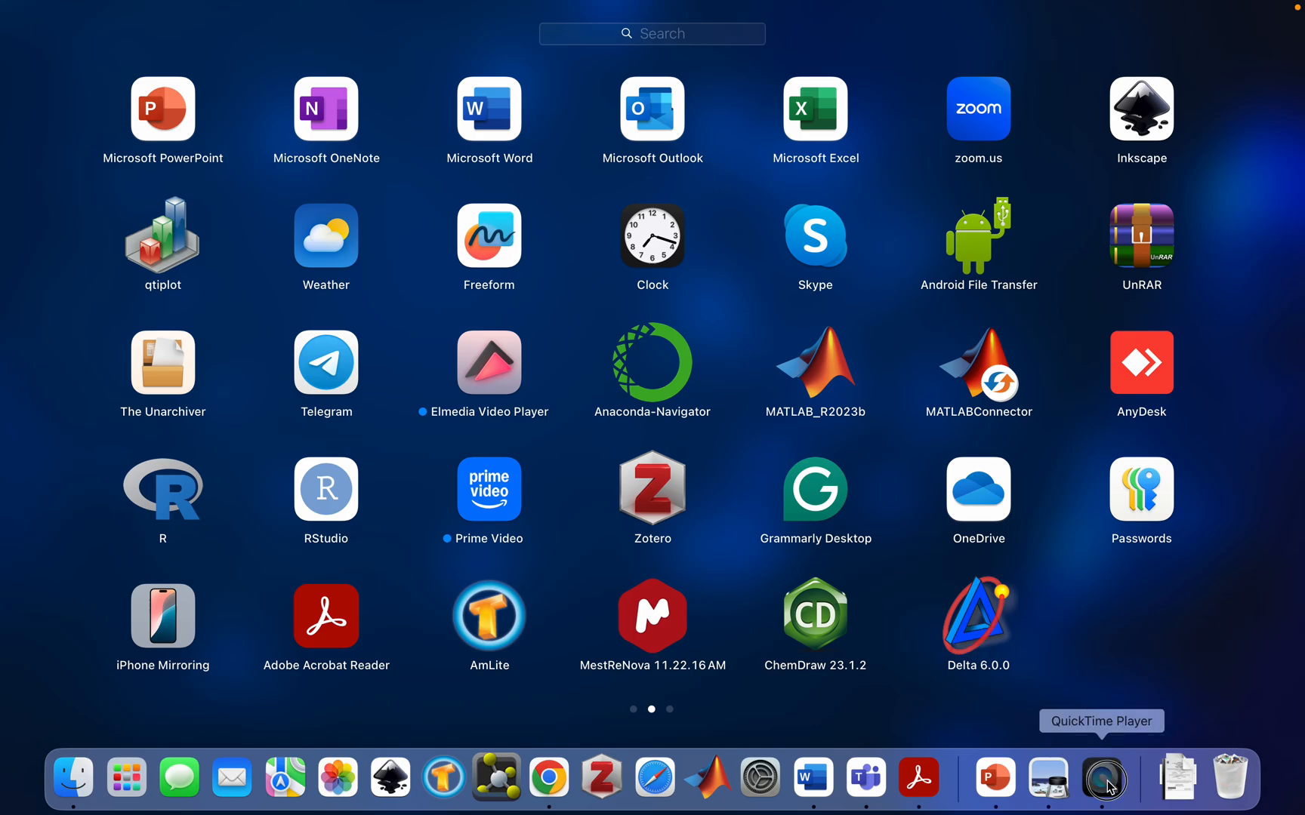
{"action": "left_click", "coordinate": [886, 487]}
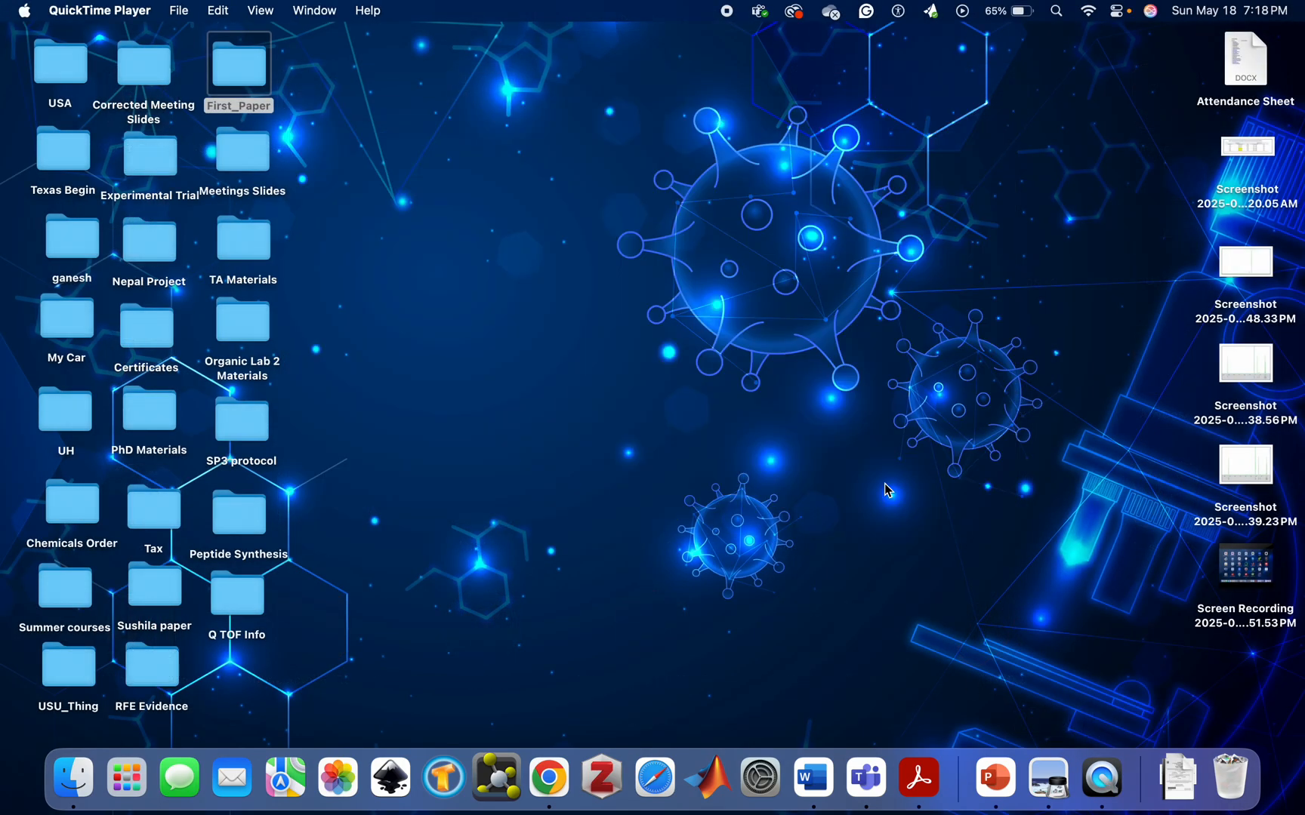